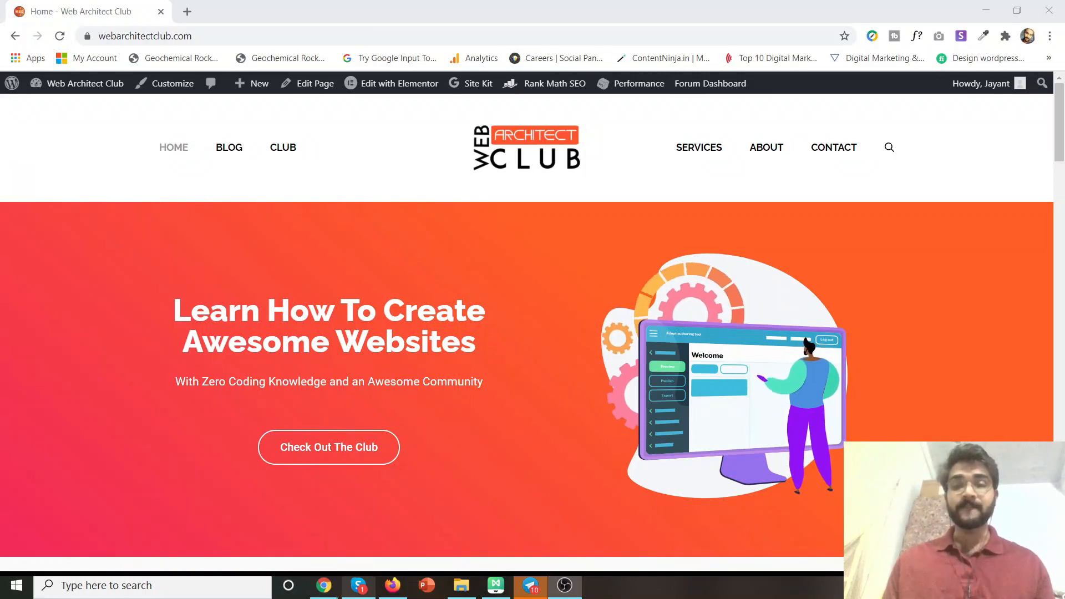
Open webarchitectclub.com/wpx in a new Chrome tab to reach the WPX hosting homepage.
click(324, 586)
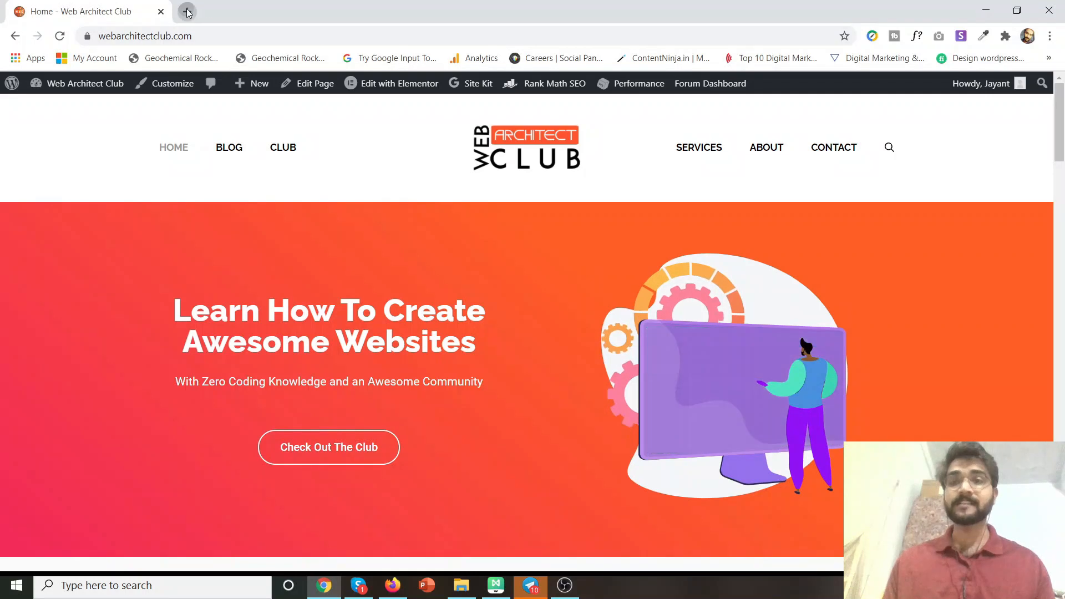
key(ctrl+t)
click(198, 35)
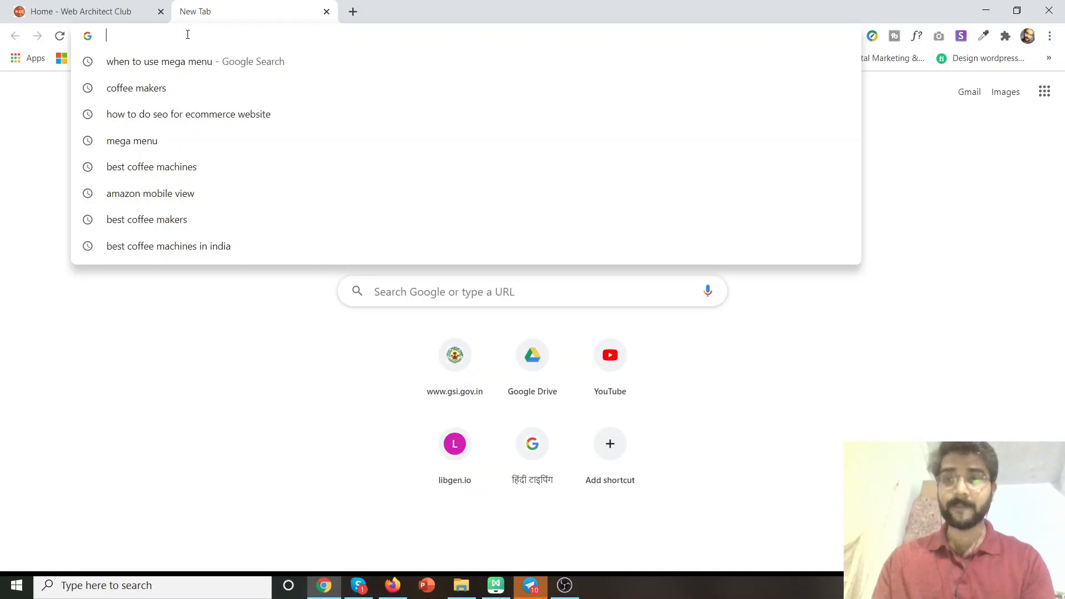
text(webarchitectclub.com)
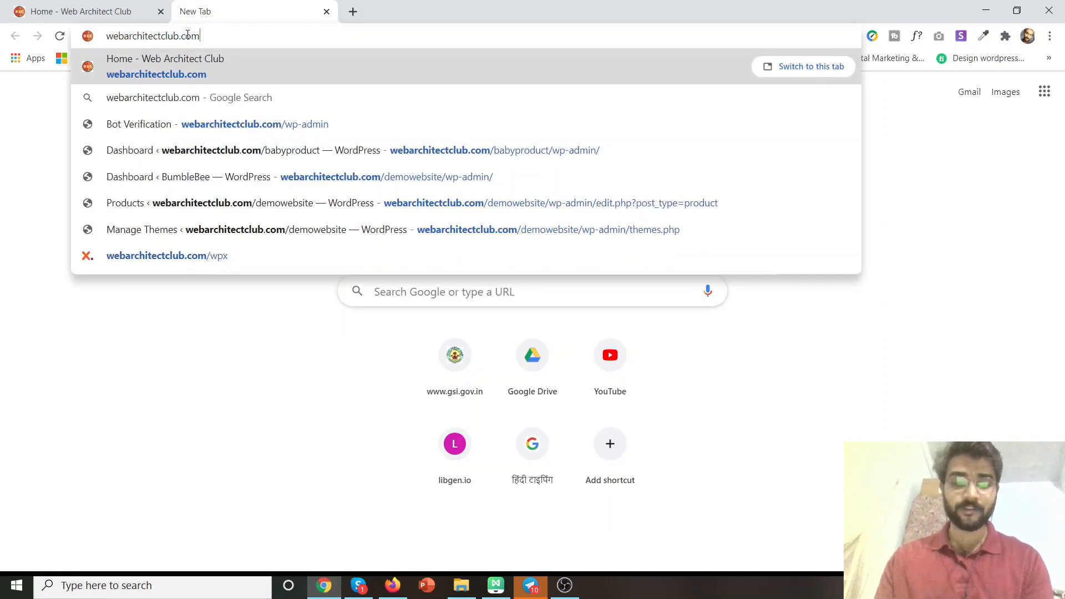
text(/wpx)
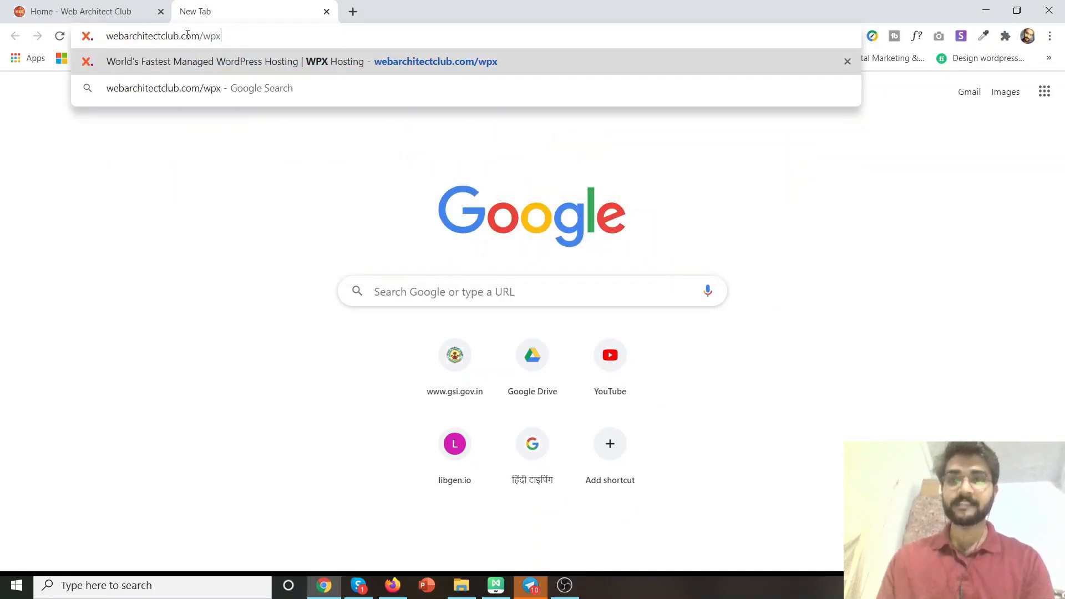
key(Return)
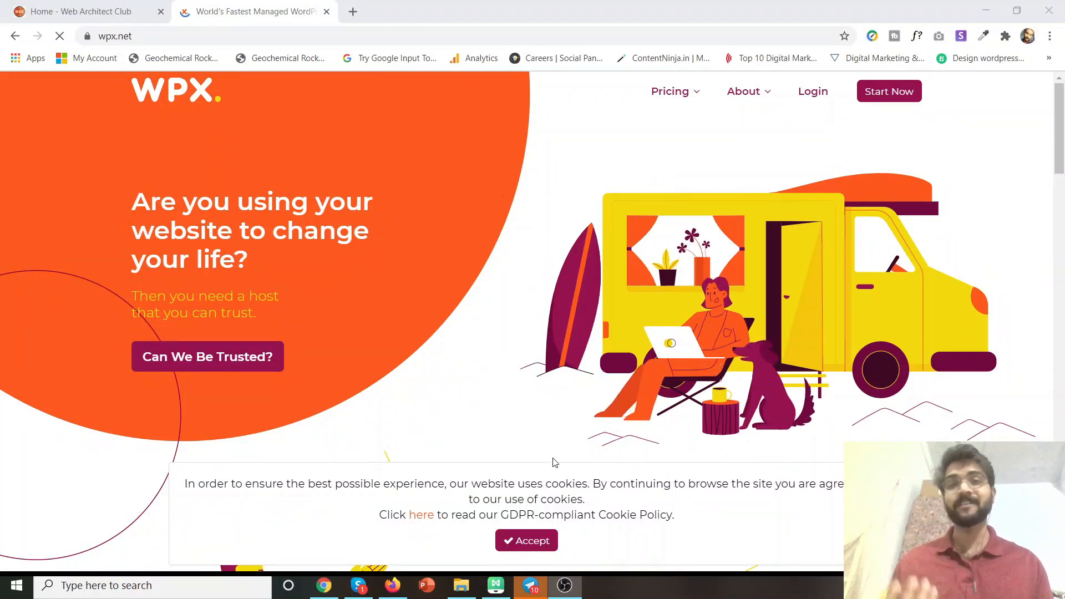
Show WPX's WordPress hosting plans, highlight the Business $20.83 price, and accept cookies.
click(325, 586)
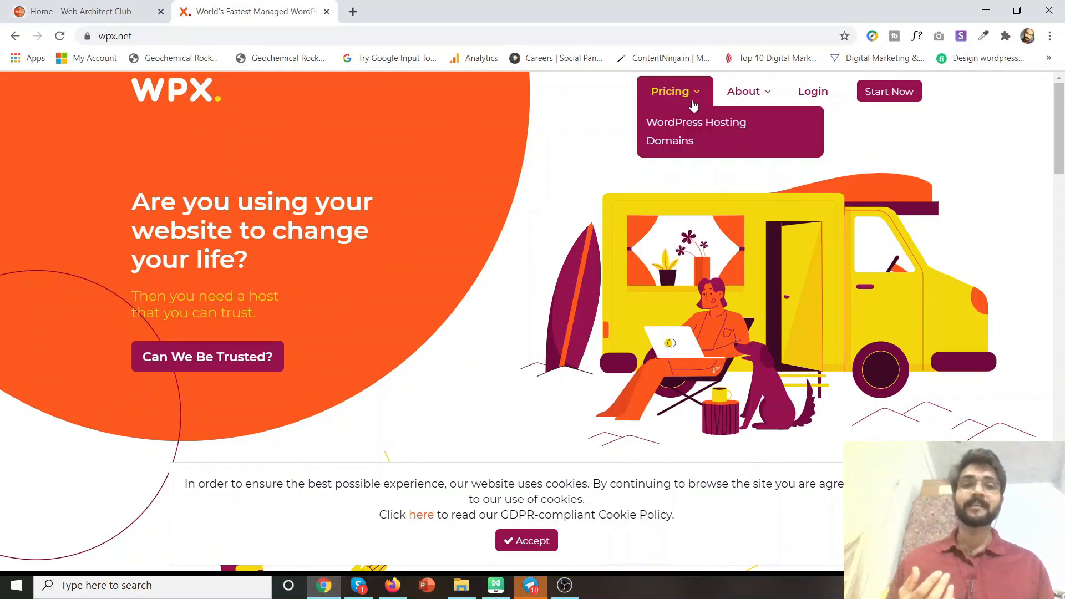
click(875, 98)
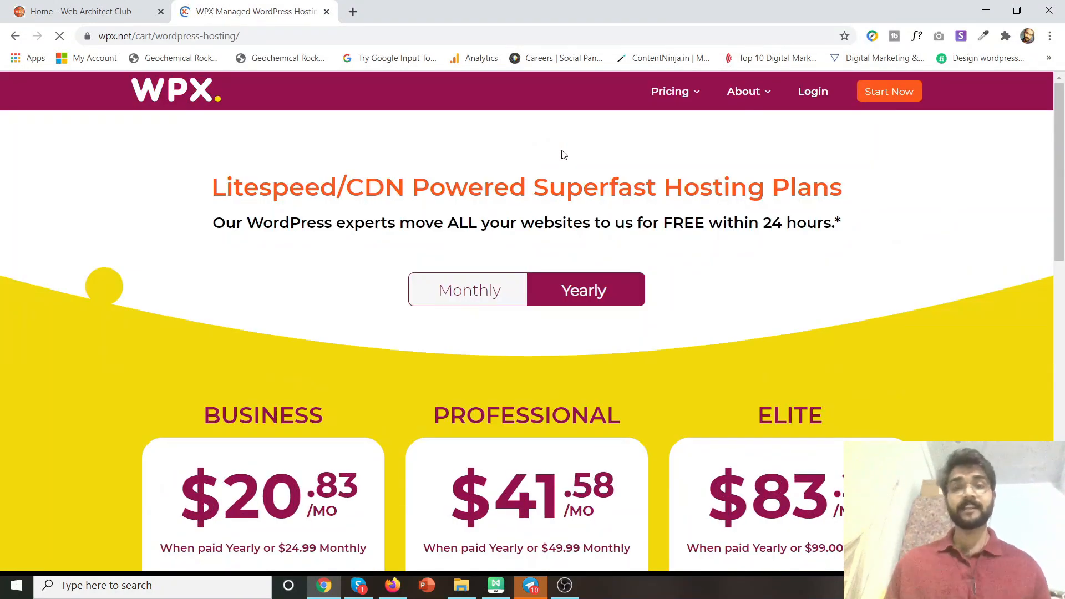
scroll(537, 247, down, 5)
scroll(491, 259, down, 5)
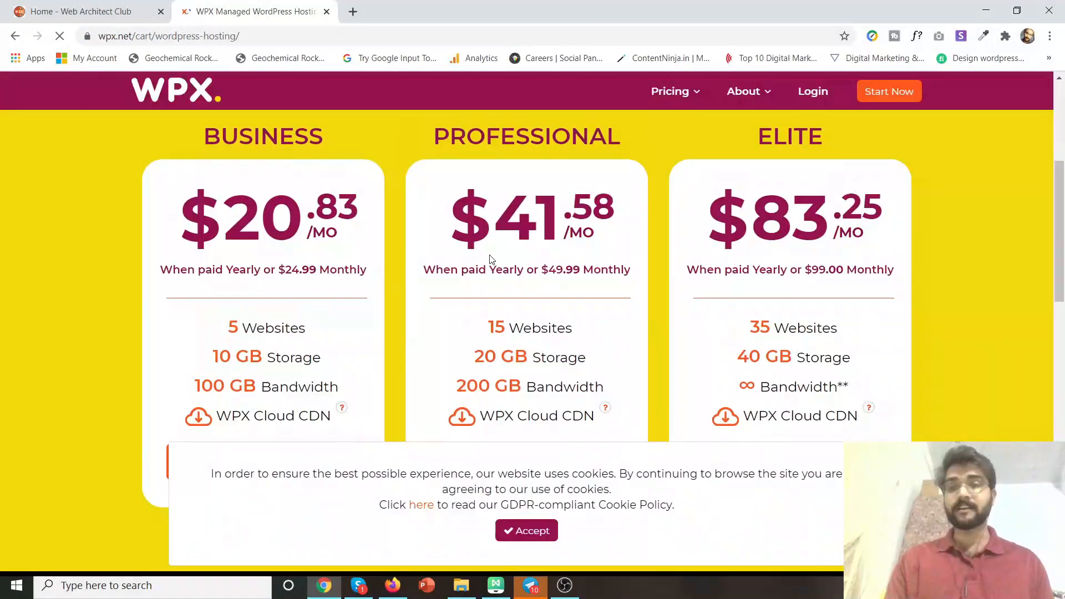
drag(186, 205, 321, 219)
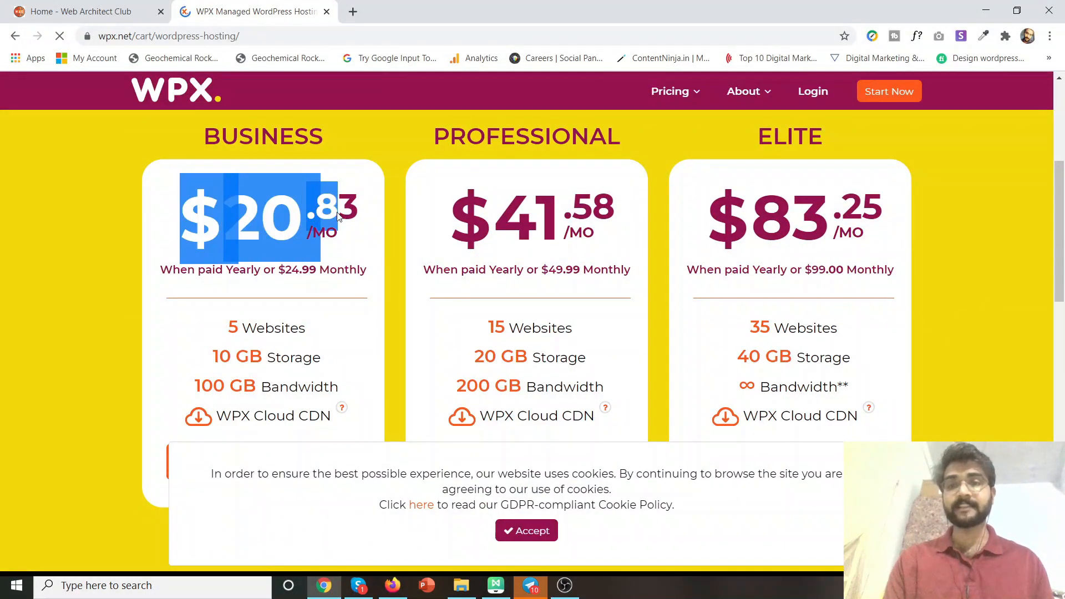
click(535, 533)
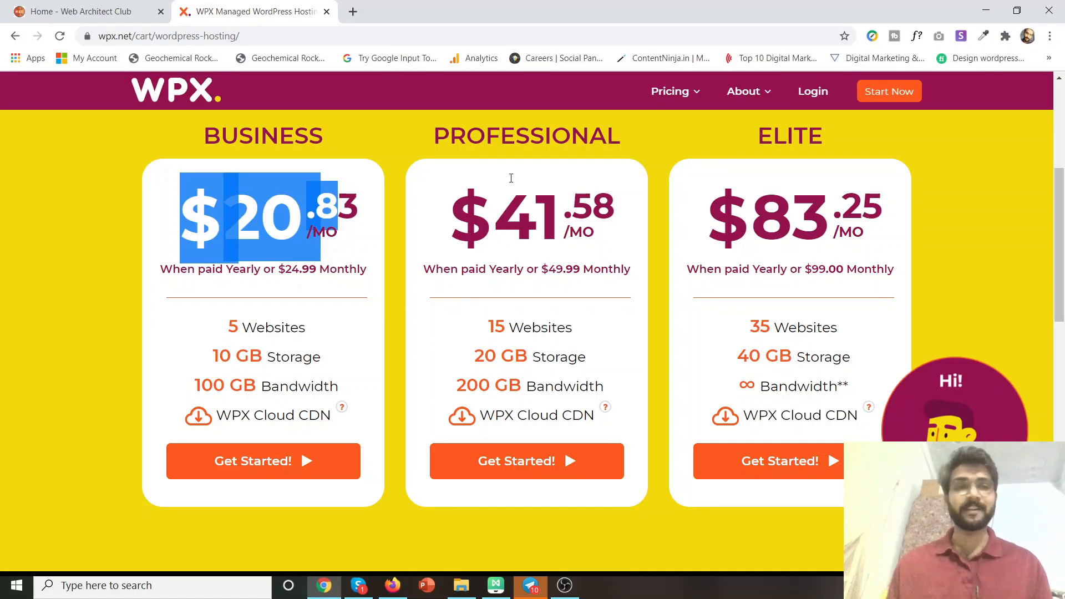
scroll(511, 178, up, 5)
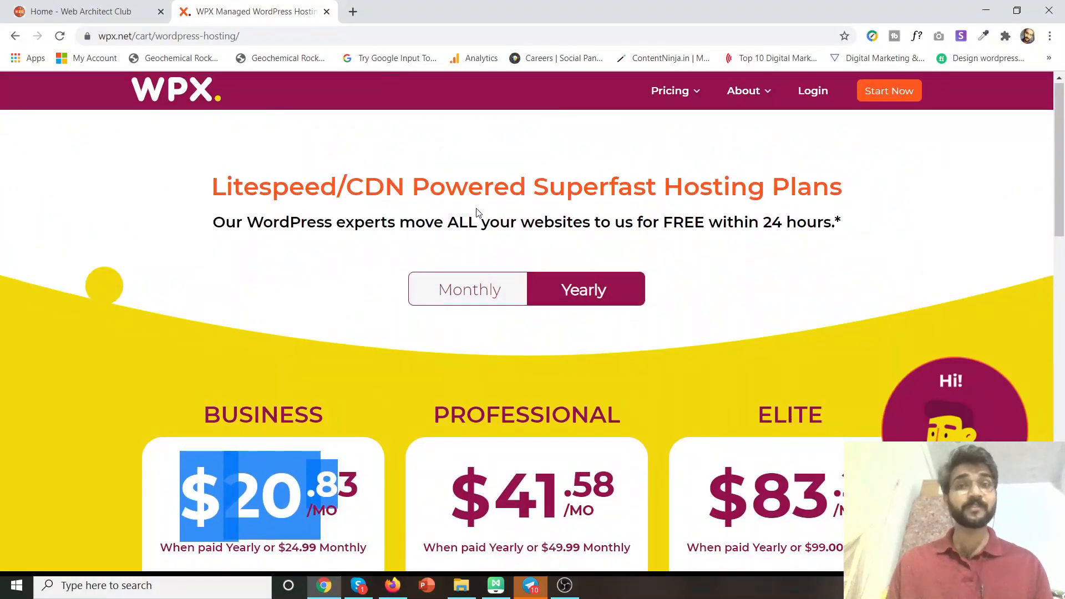
Log in to the WPX Hosting client area with the account credentials.
click(812, 92)
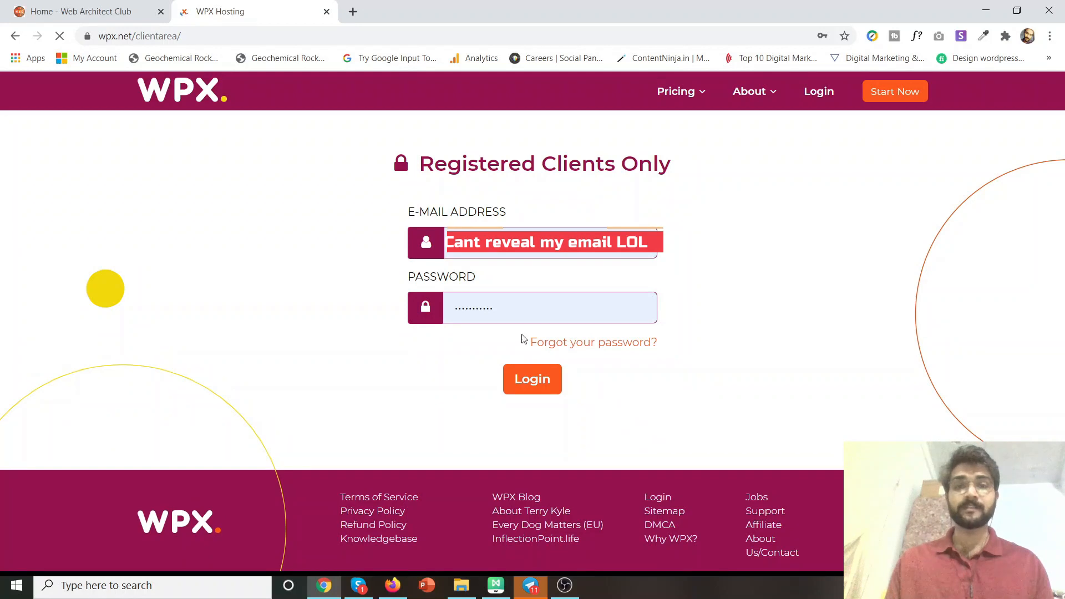
click(521, 382)
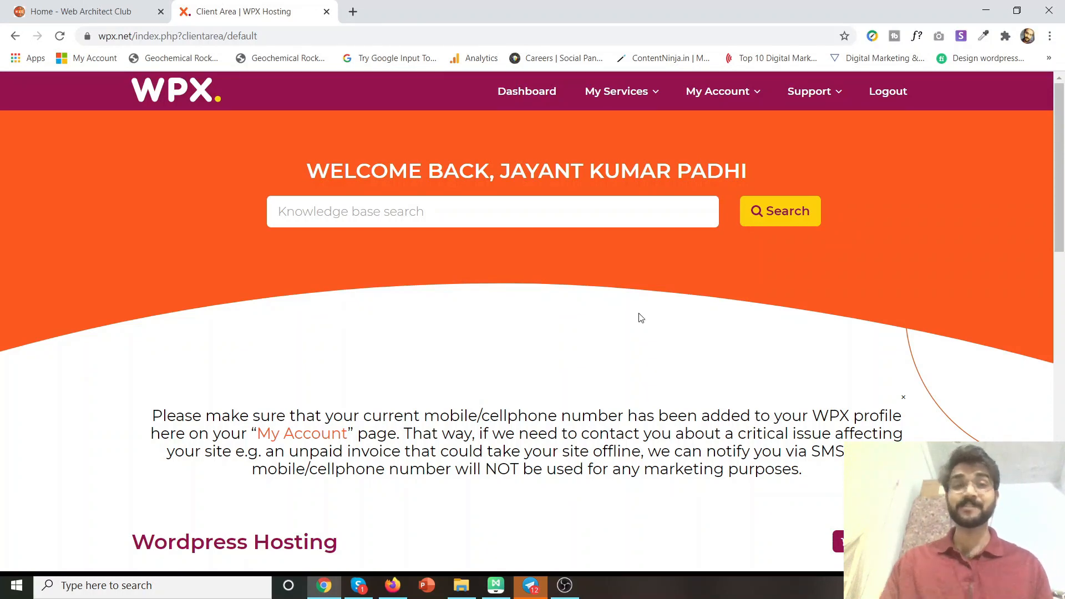
Open the Business: ecomelement.com service and its Manage Websites list of three domains.
mouse_move(724, 103)
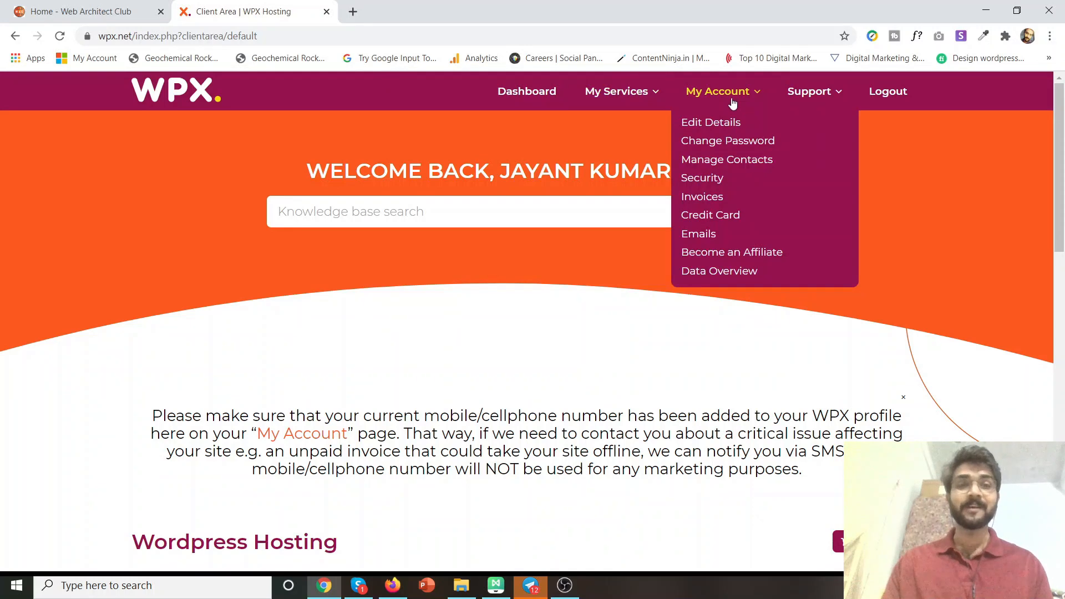
scroll(448, 401, down, 8)
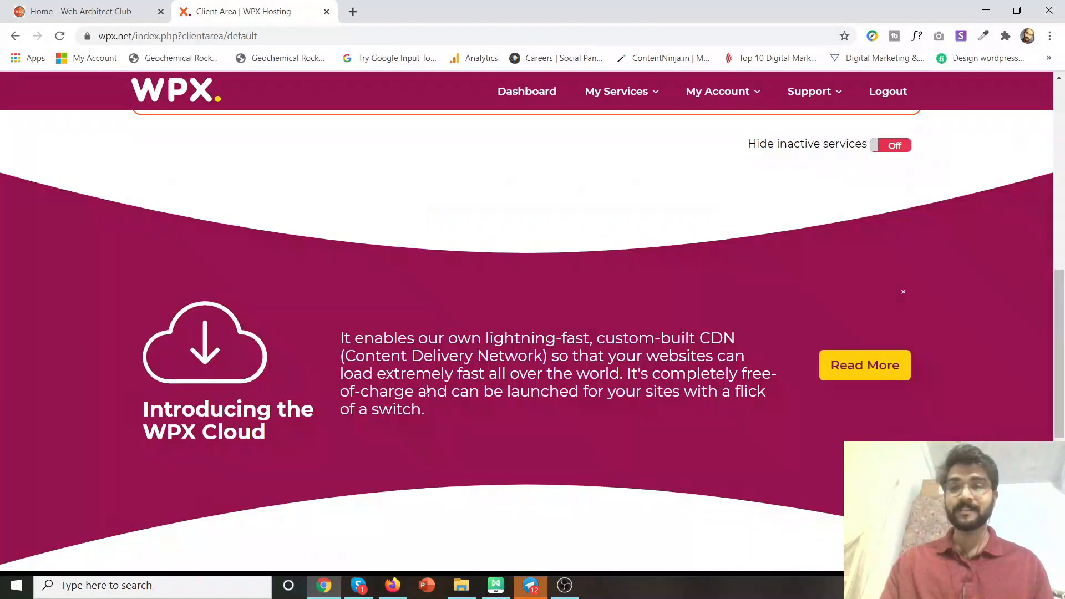
scroll(427, 393, up, 3)
click(199, 274)
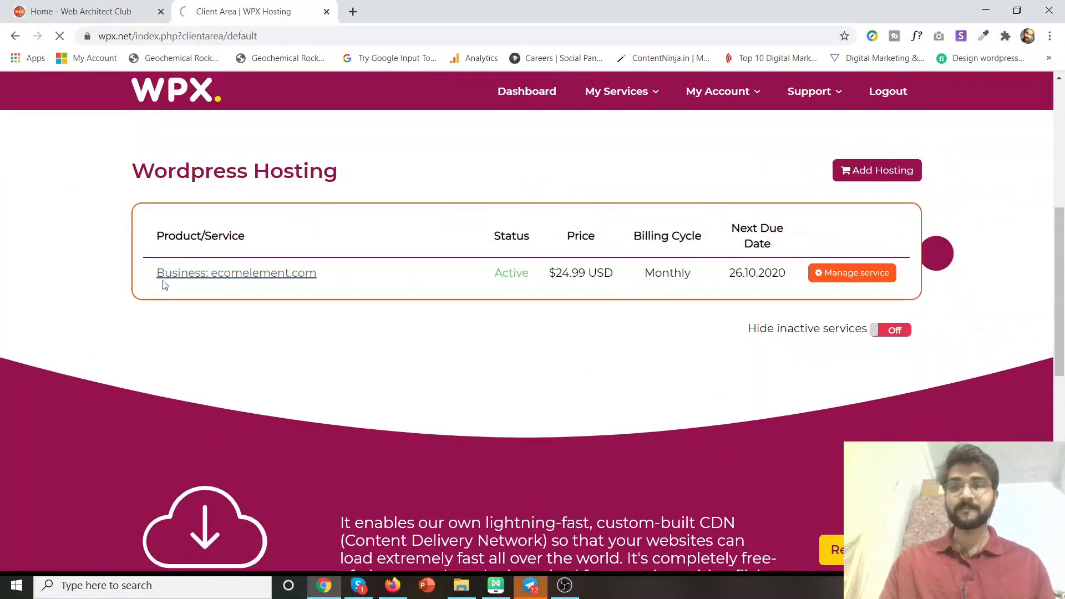
scroll(161, 282, up, 6)
scroll(156, 285, down, 3)
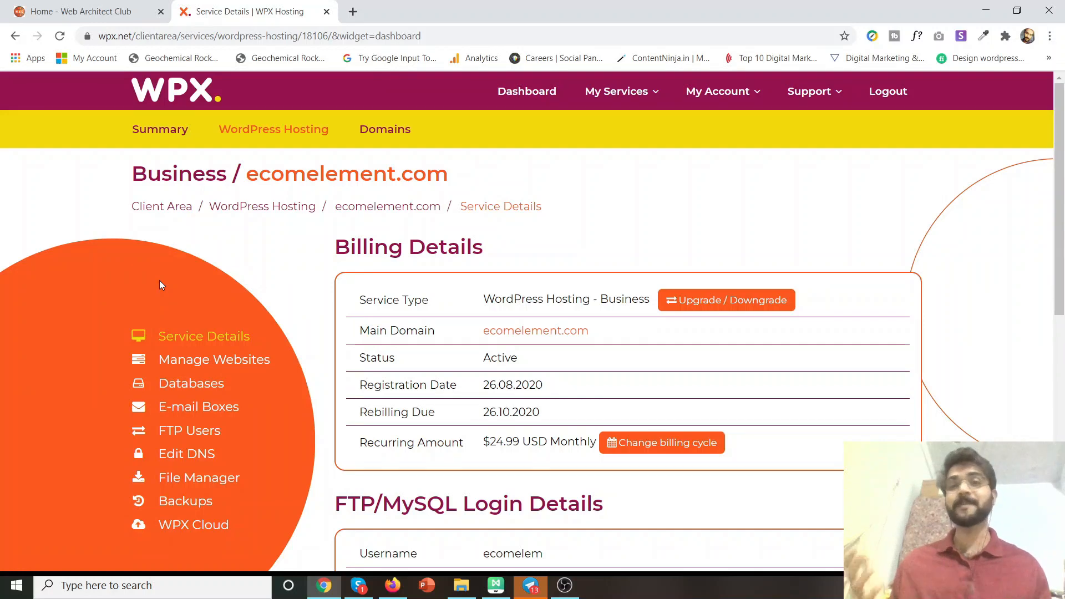
scroll(225, 249, down, 2)
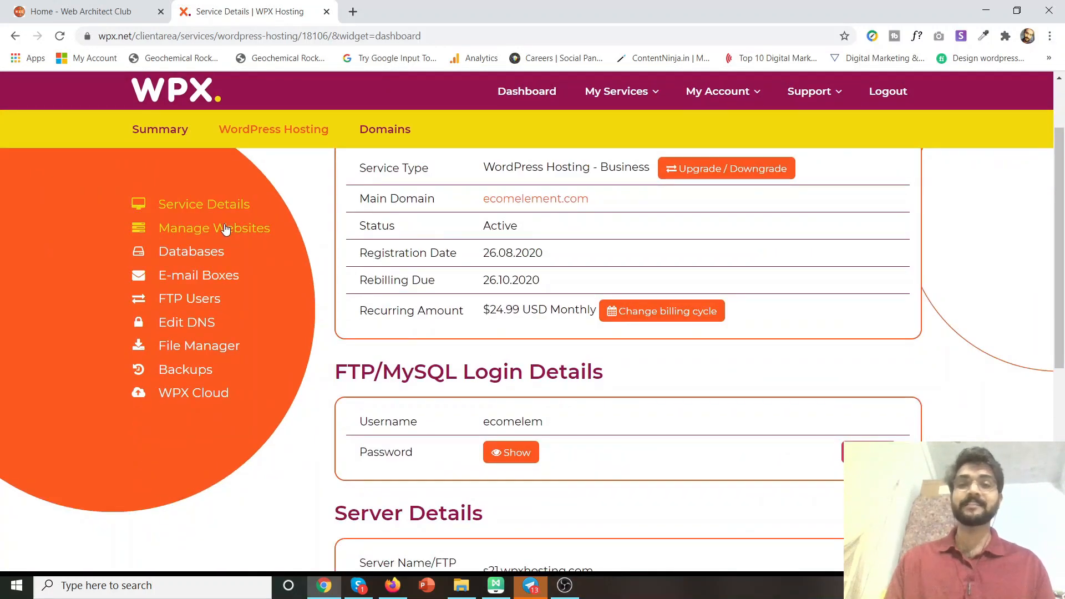
click(225, 229)
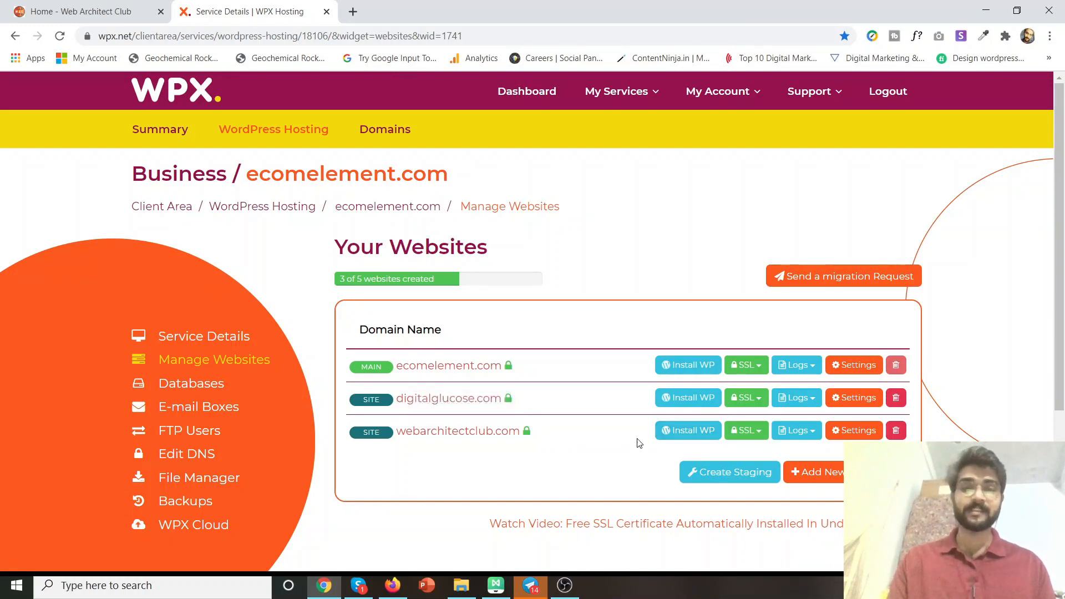
Start Install WP for webarchitectclub.com, then switch to the Web Architect Club tab.
click(556, 595)
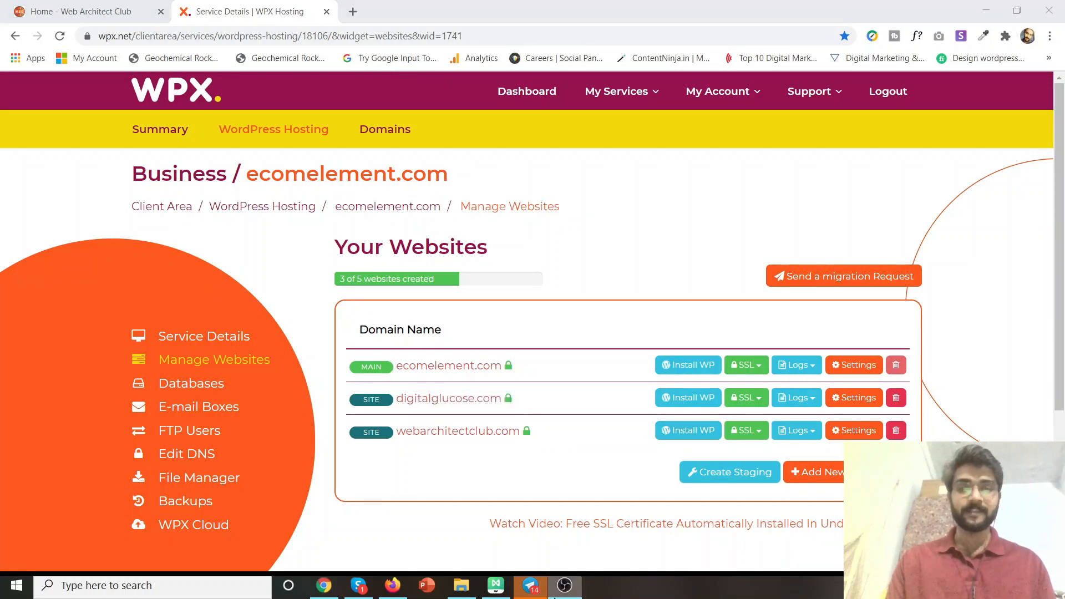
click(702, 431)
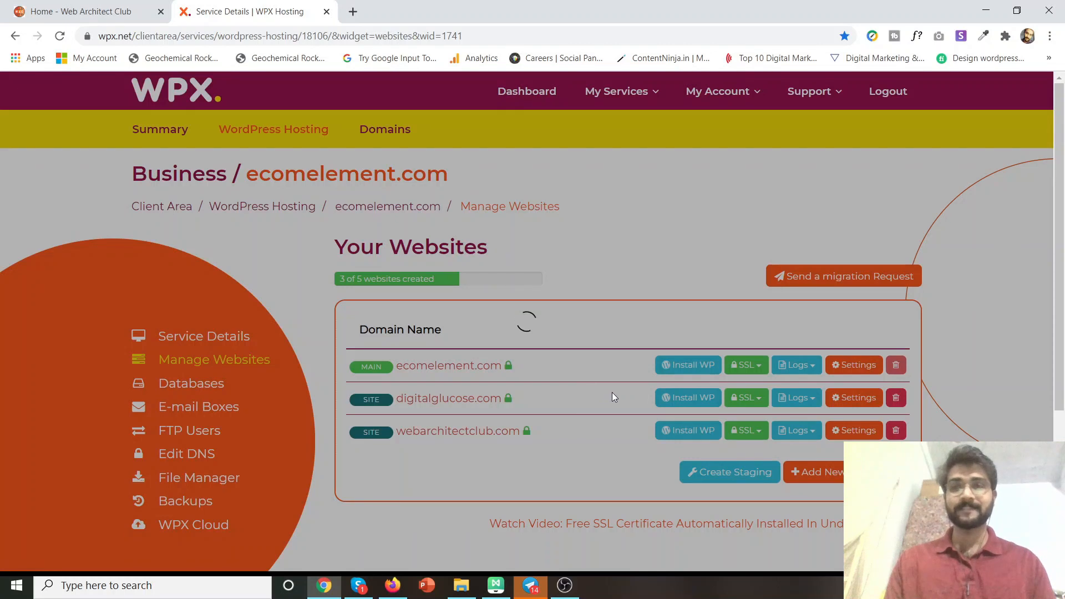
click(81, 12)
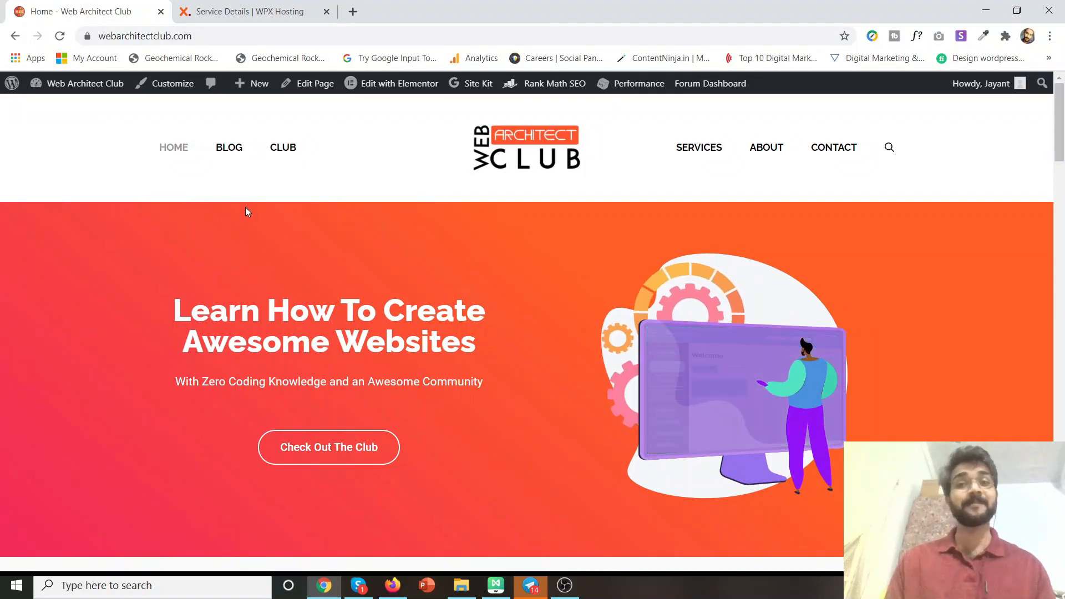
Browse the Web Architect Club forum page, then return to the WPX service details tab.
click(286, 159)
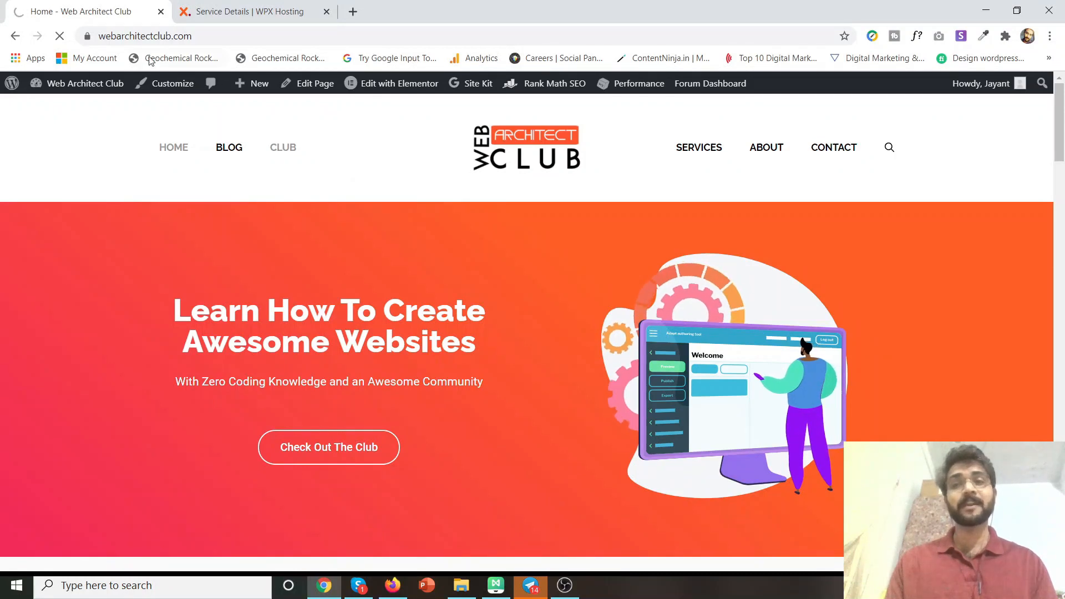
click(276, 148)
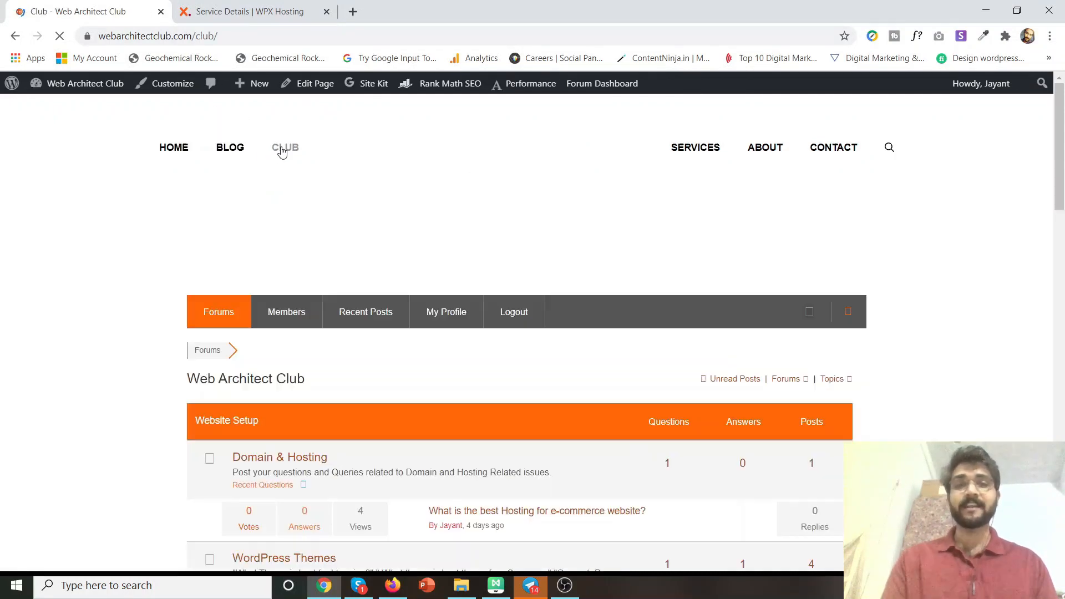
scroll(307, 231, down, 5)
scroll(309, 230, down, 8)
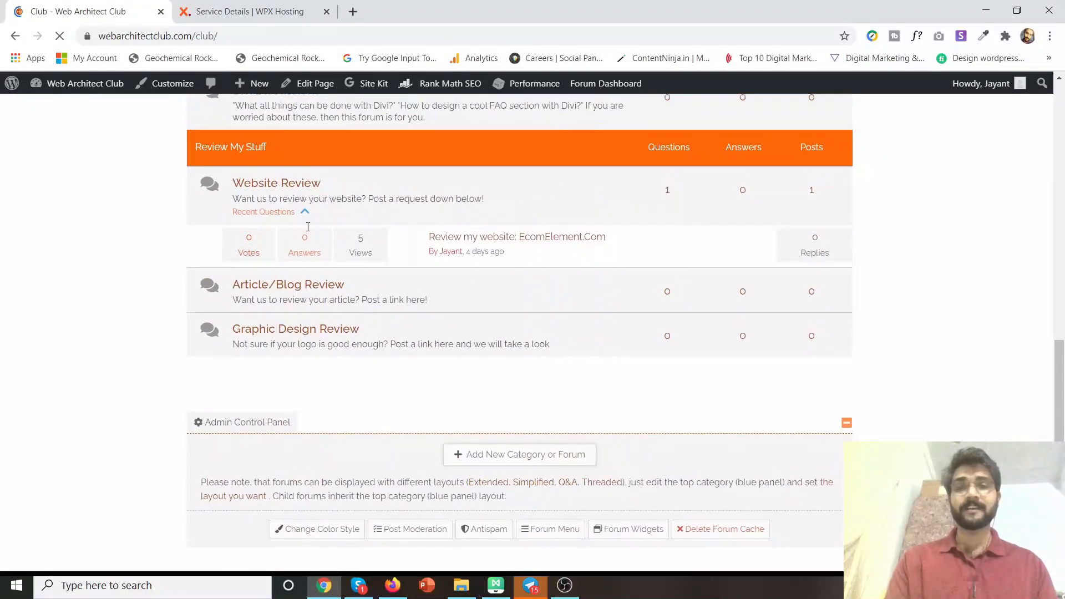
scroll(309, 231, up, 10)
scroll(308, 227, up, 3)
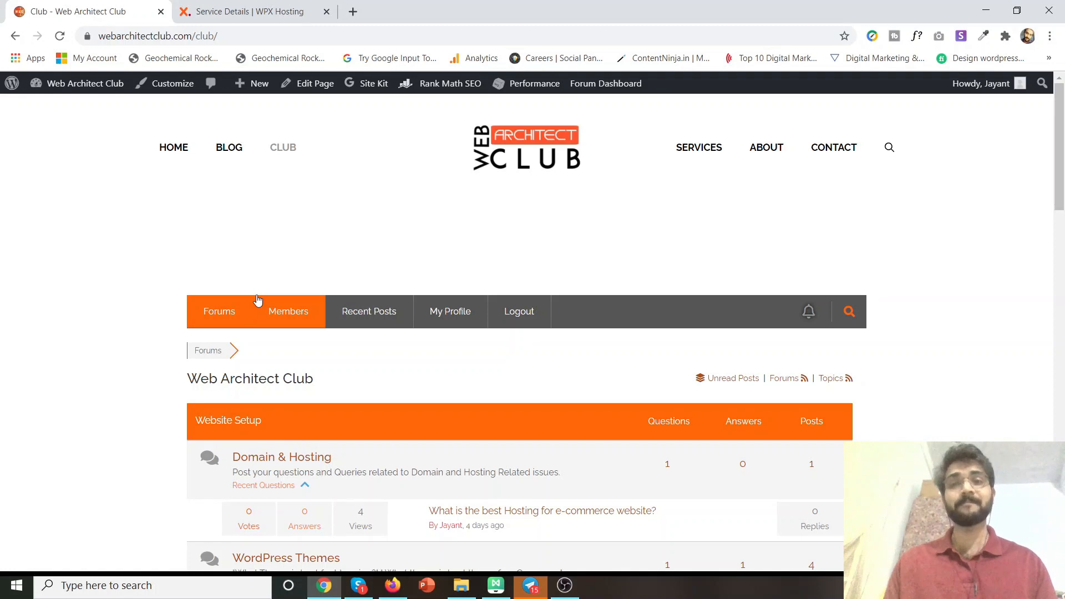
click(257, 10)
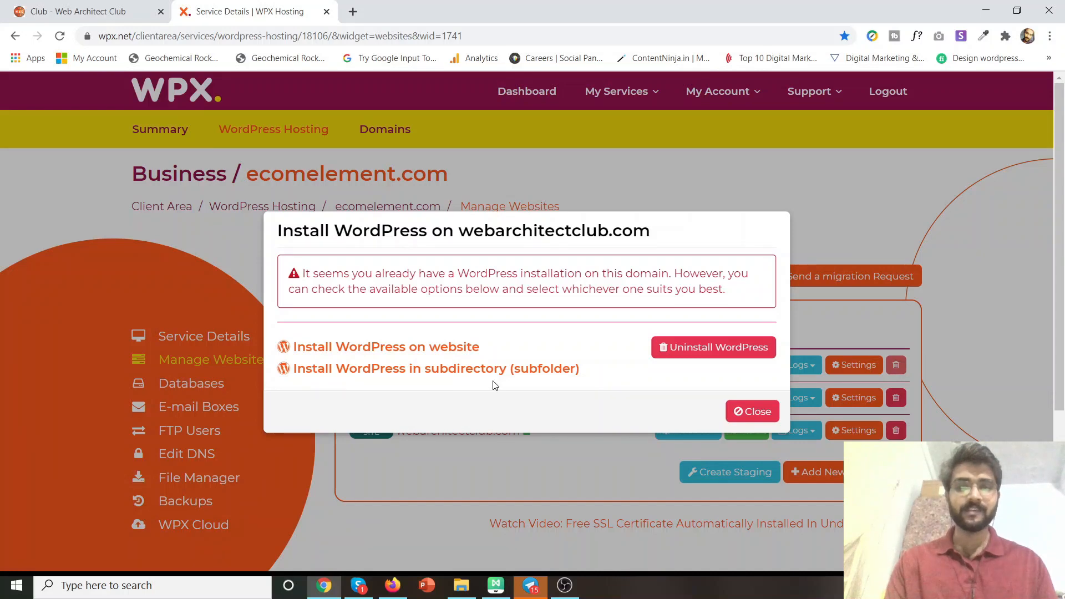
Install WordPress into the subdirectory 'demoonlinestore'.
click(528, 374)
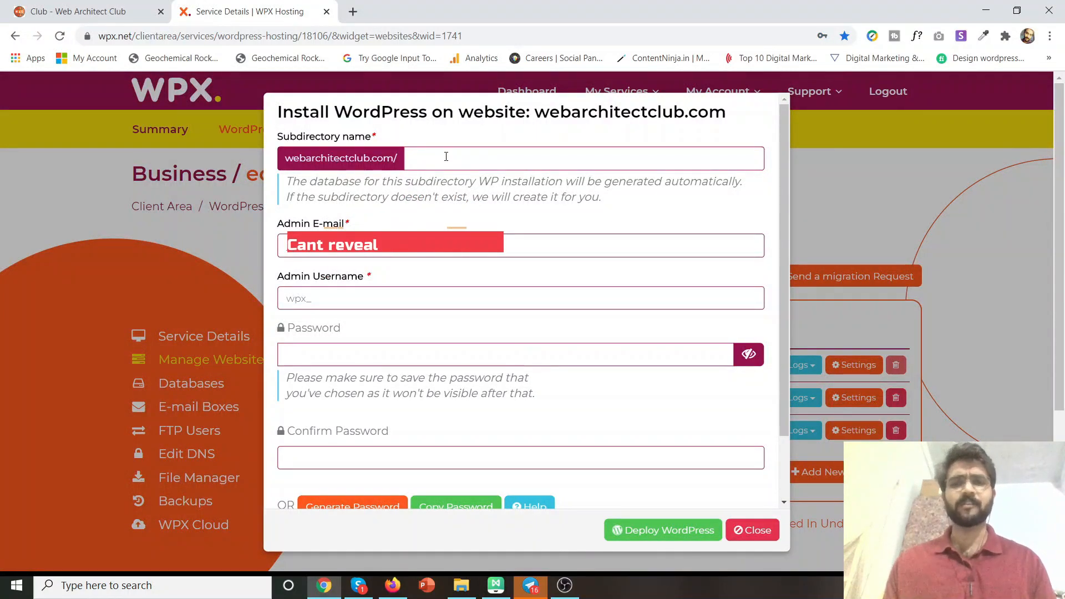
click(446, 156)
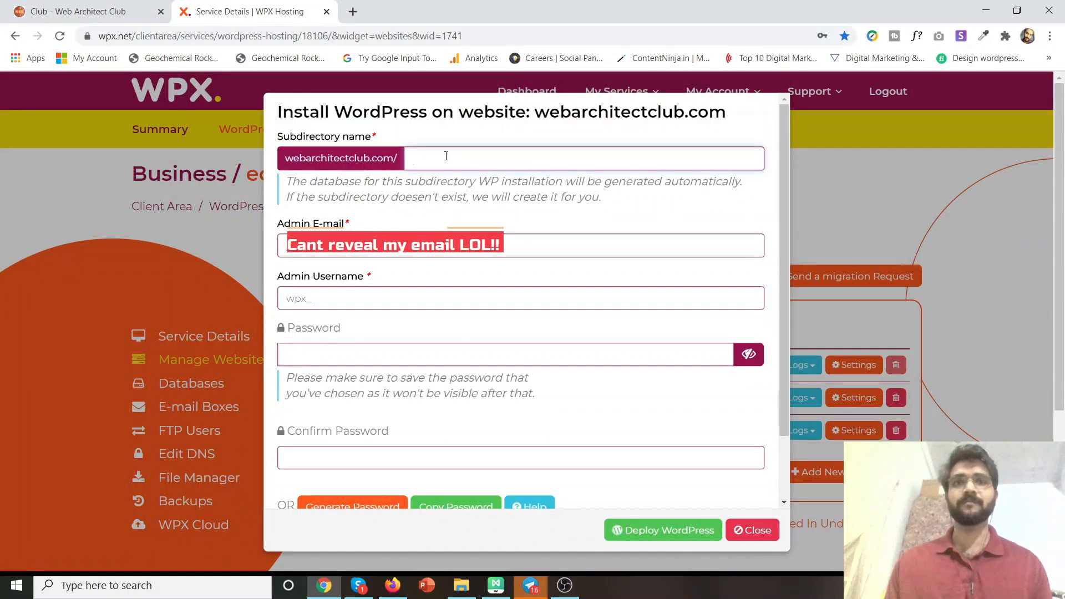
text(demo)
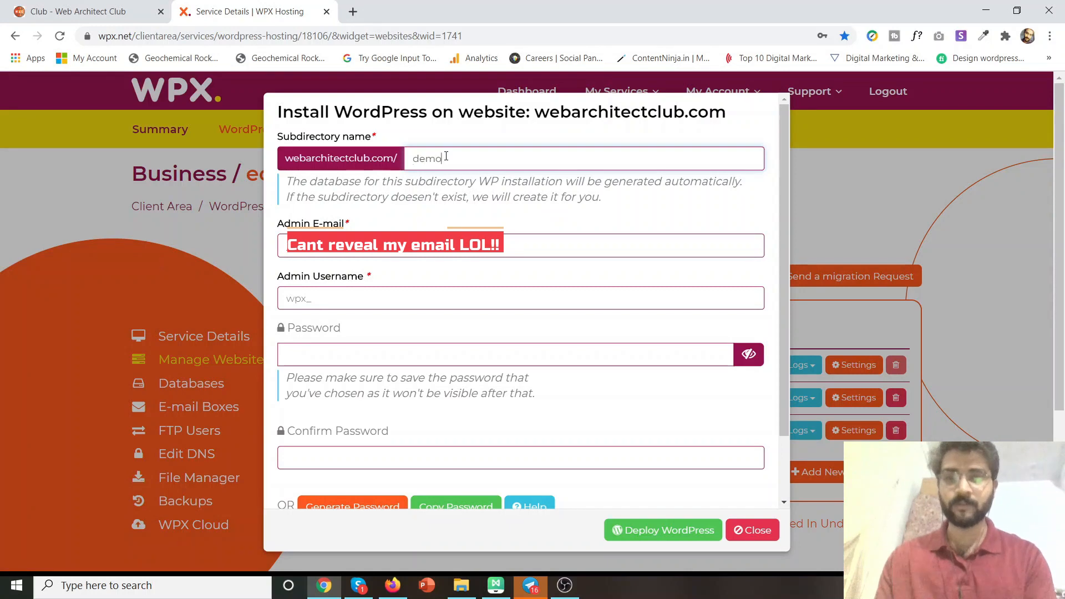
text(ecommer)
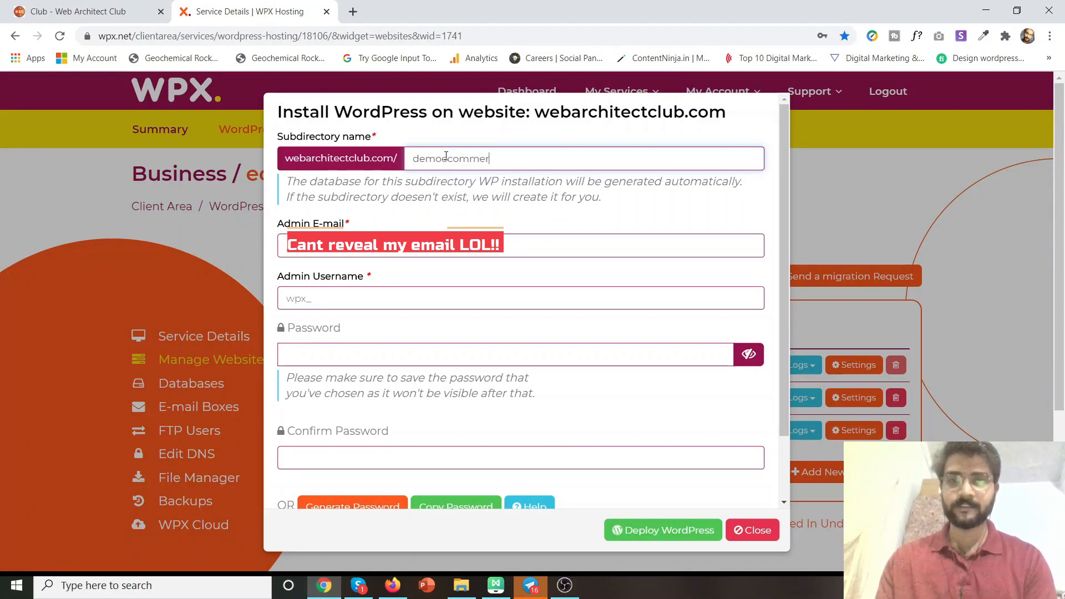
key(BackSpace)
key(BackSpace)
key(BackSpace)
key(BackSpace)
key(BackSpace)
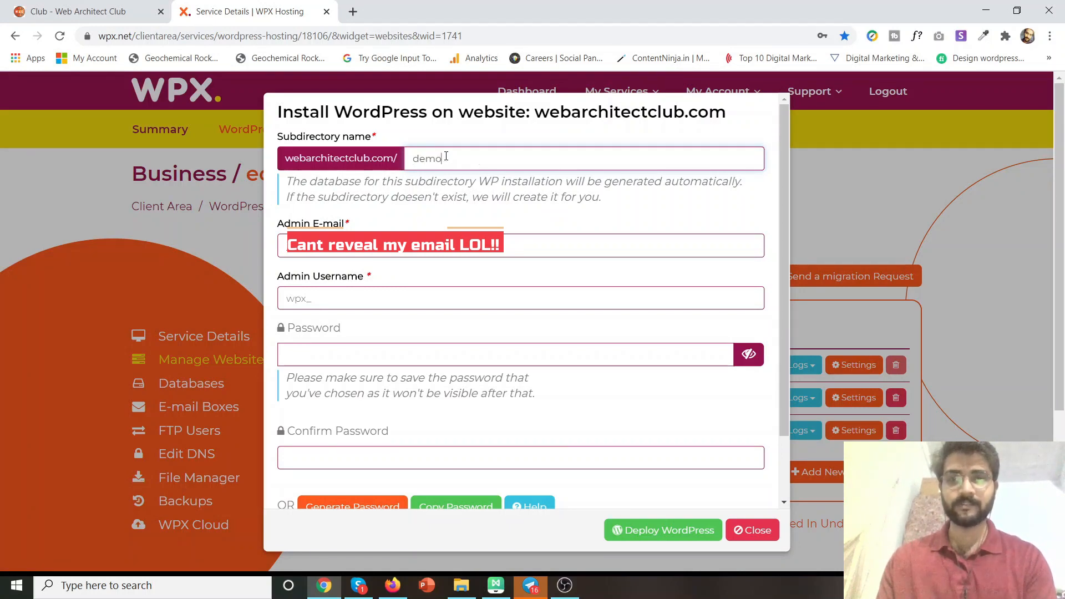
text(onlinestore)
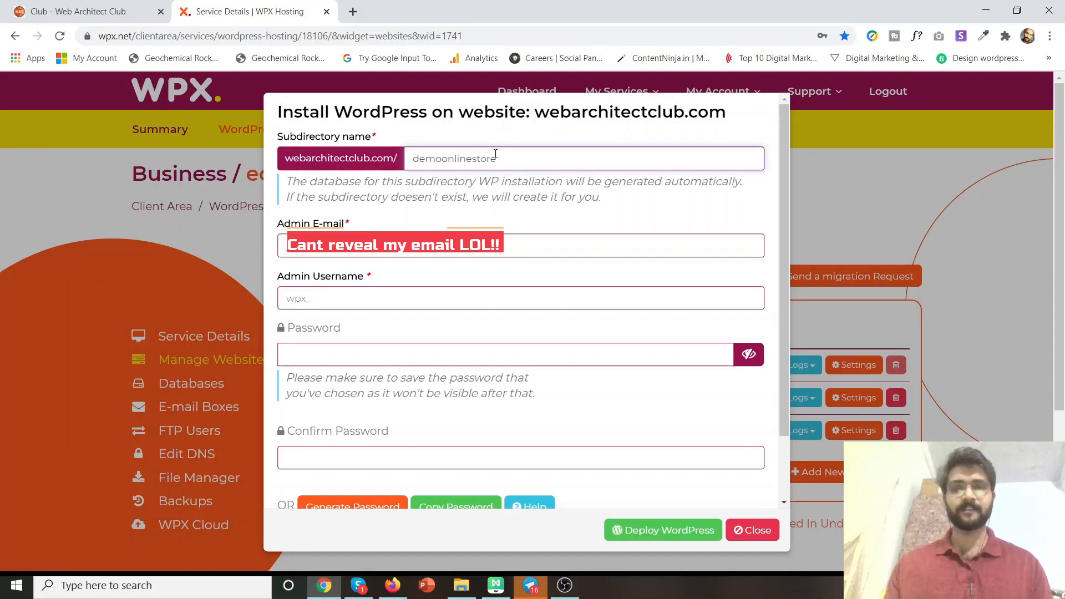
drag(497, 158, 408, 157)
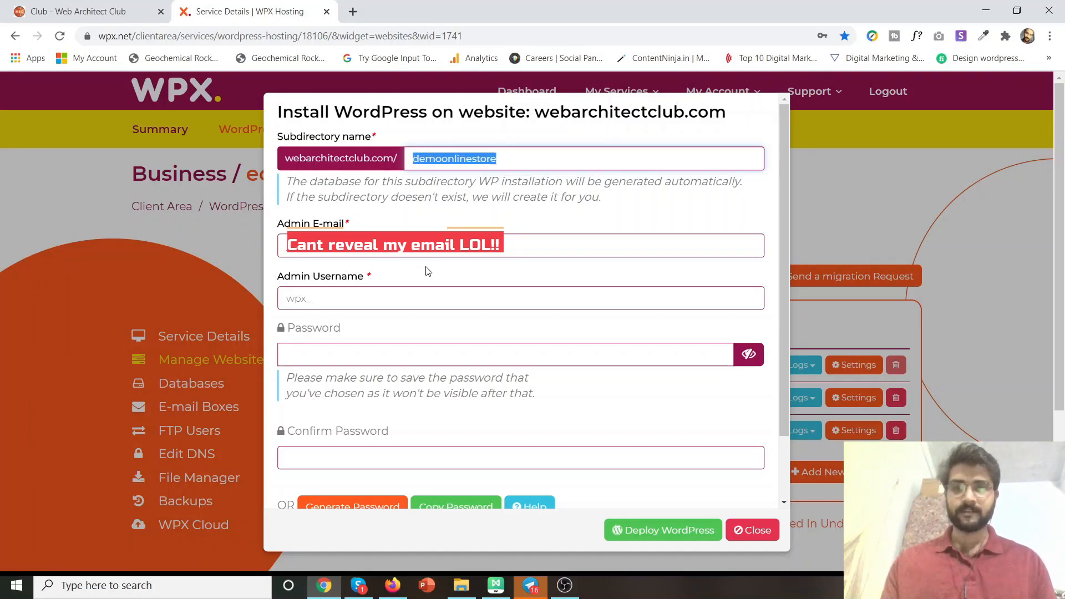
Replace the admin e-mail and admin username with the owner's own details.
click(285, 243)
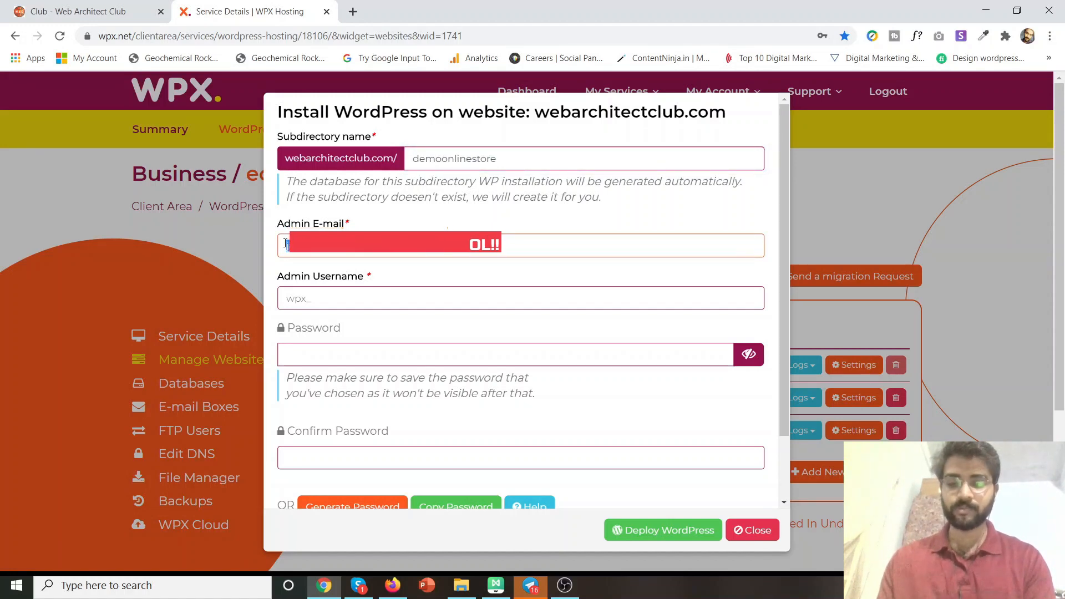
key(ctrl+a)
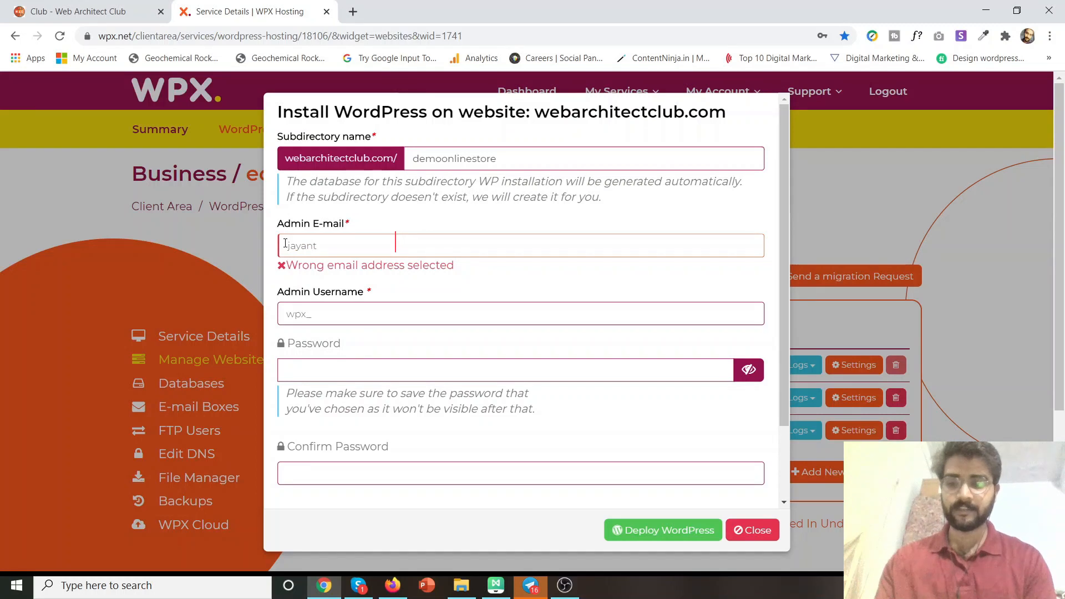
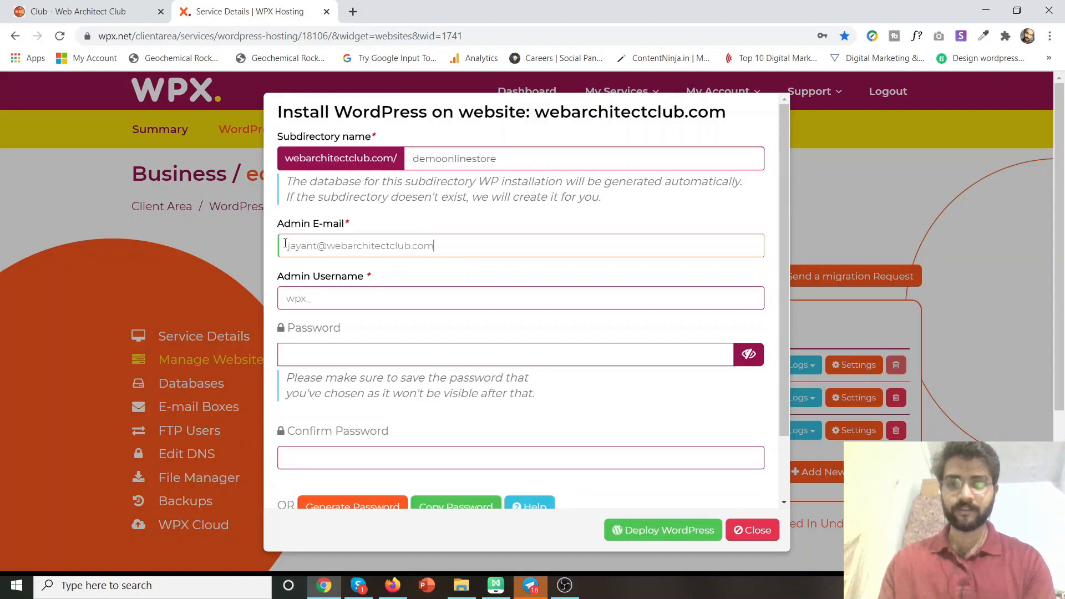
drag(326, 299, 282, 297)
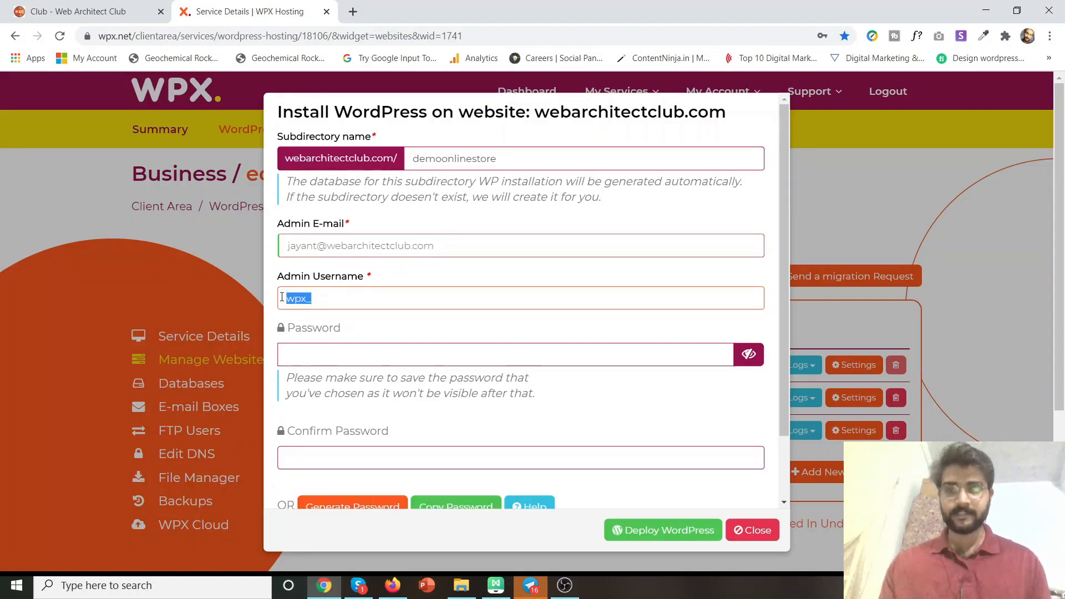
text(jayant)
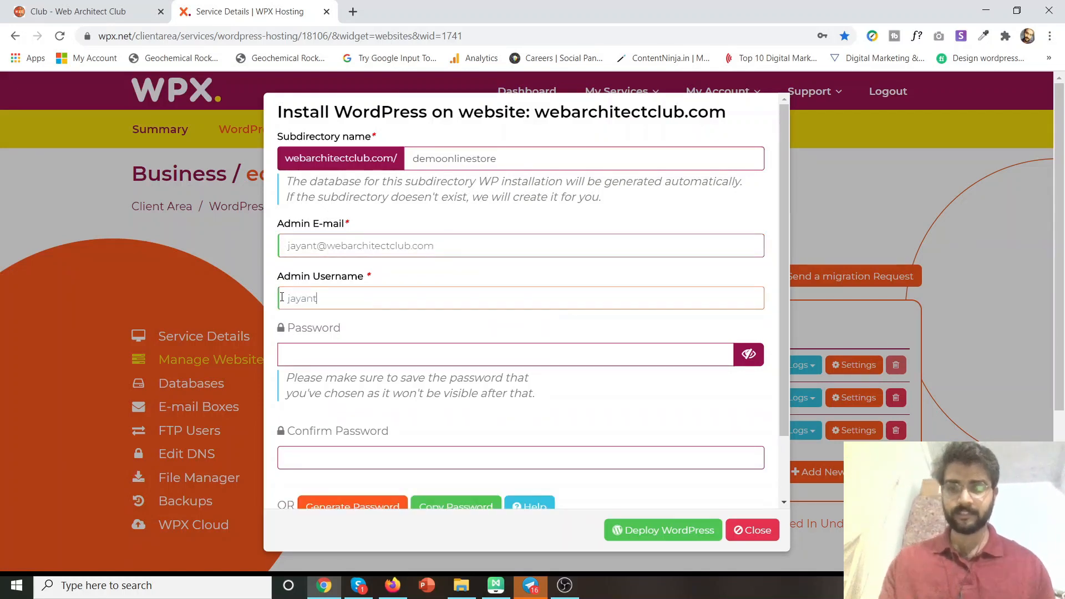
Set and confirm the admin password, then deploy WordPress.
click(446, 348)
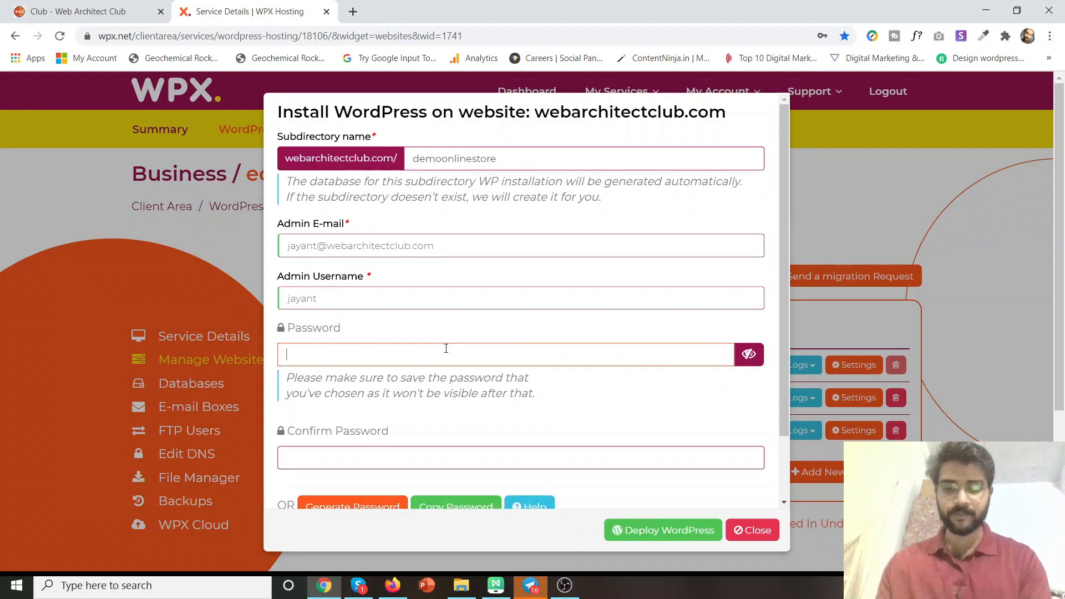
text(J)
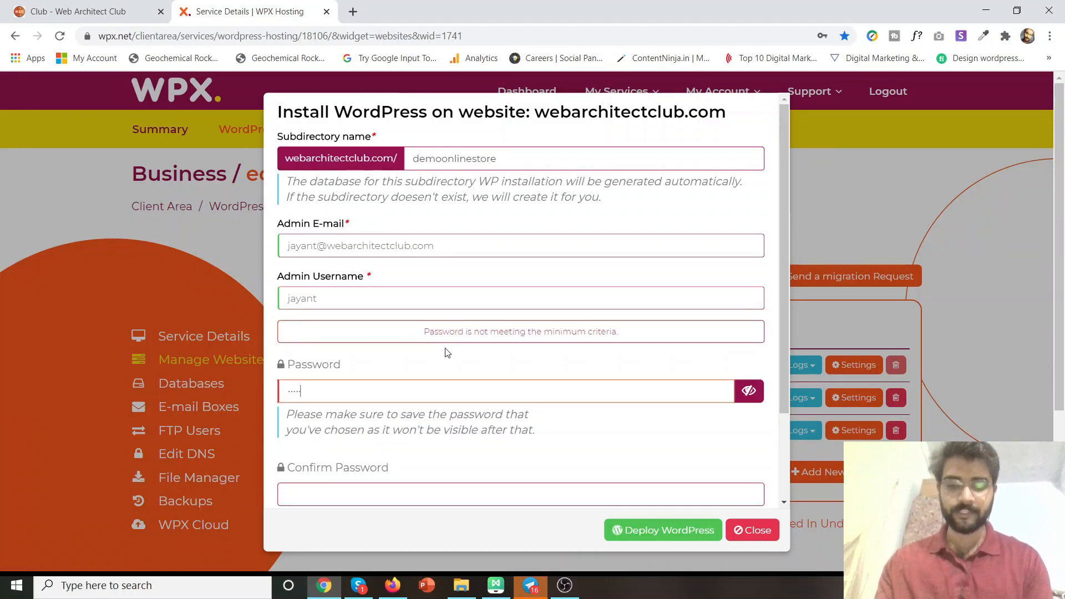
key(ctrl+a)
key(BackSpace)
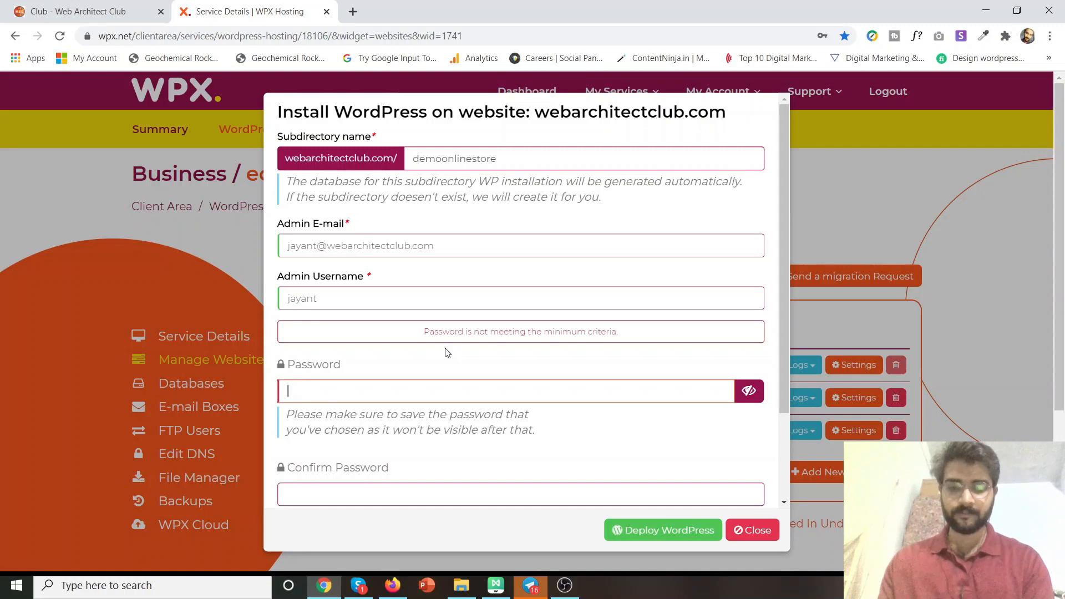
text(•••••)
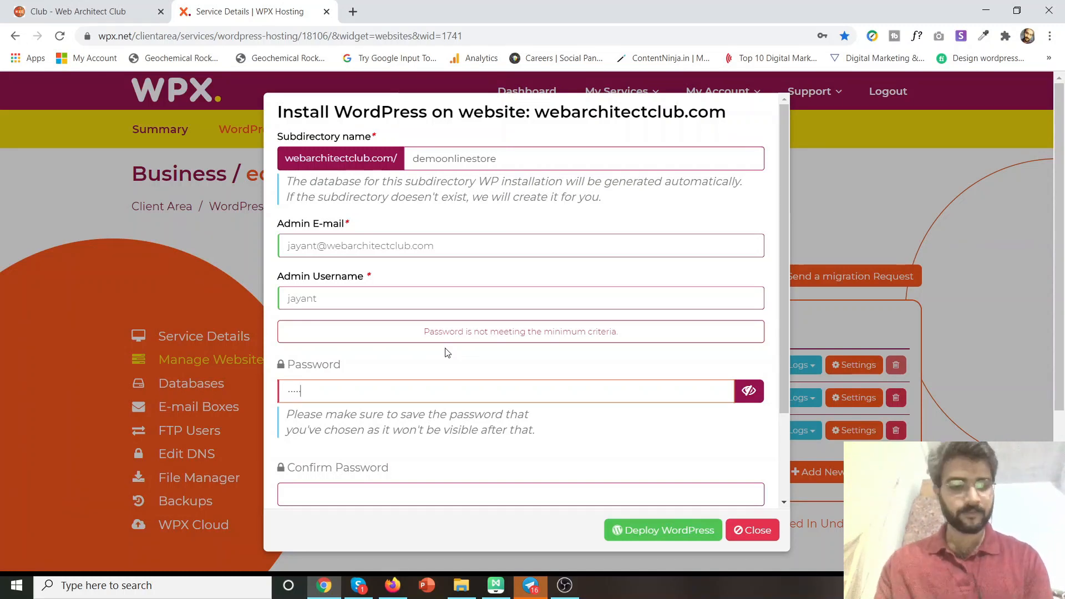
text(•••)
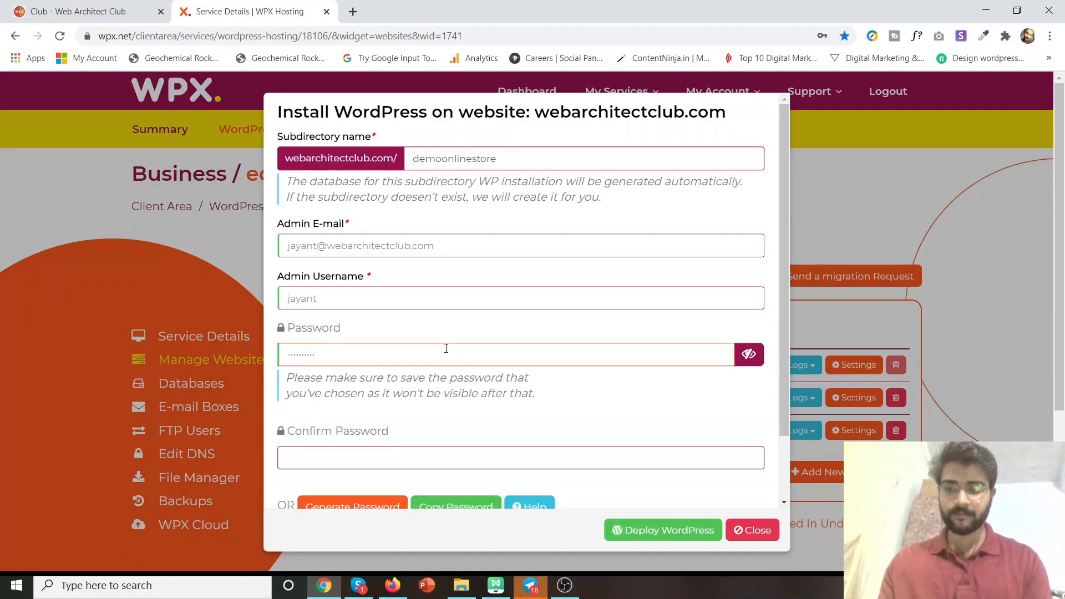
key(Tab)
text(•)
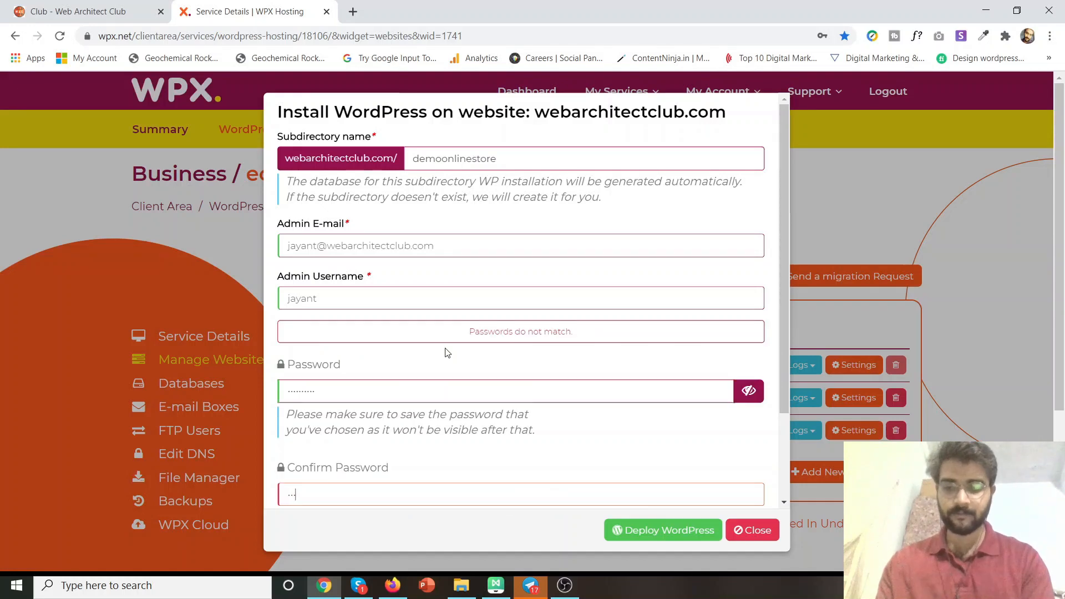
text(•••)
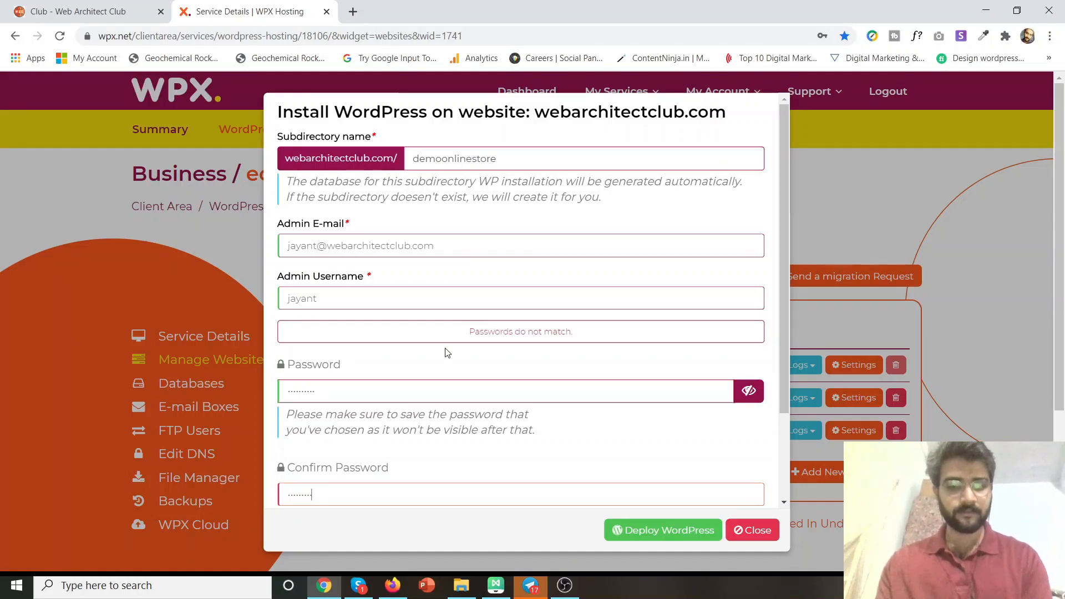
text(•)
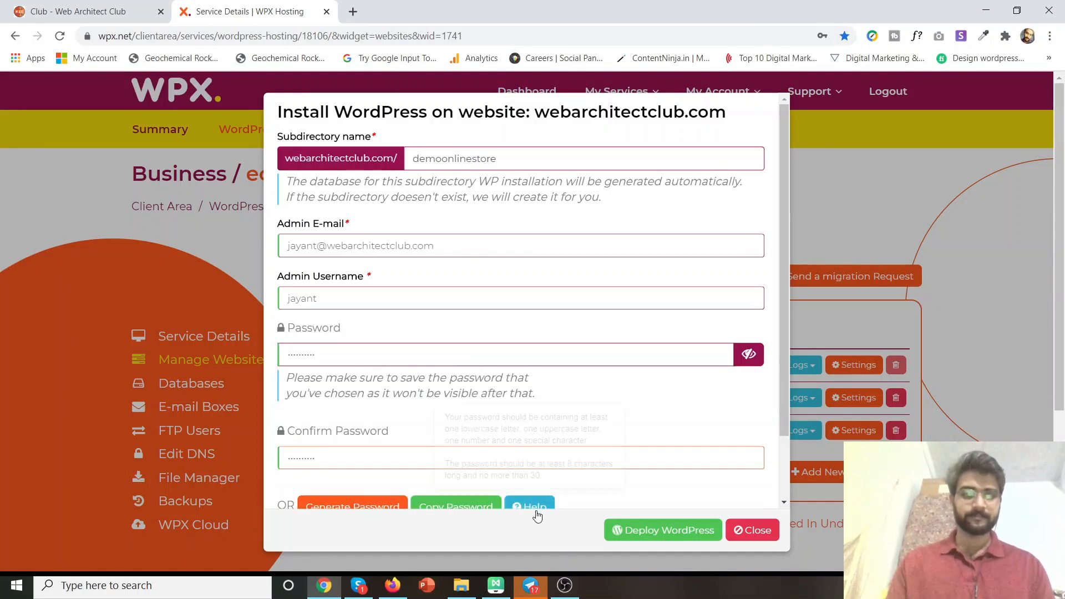
click(638, 535)
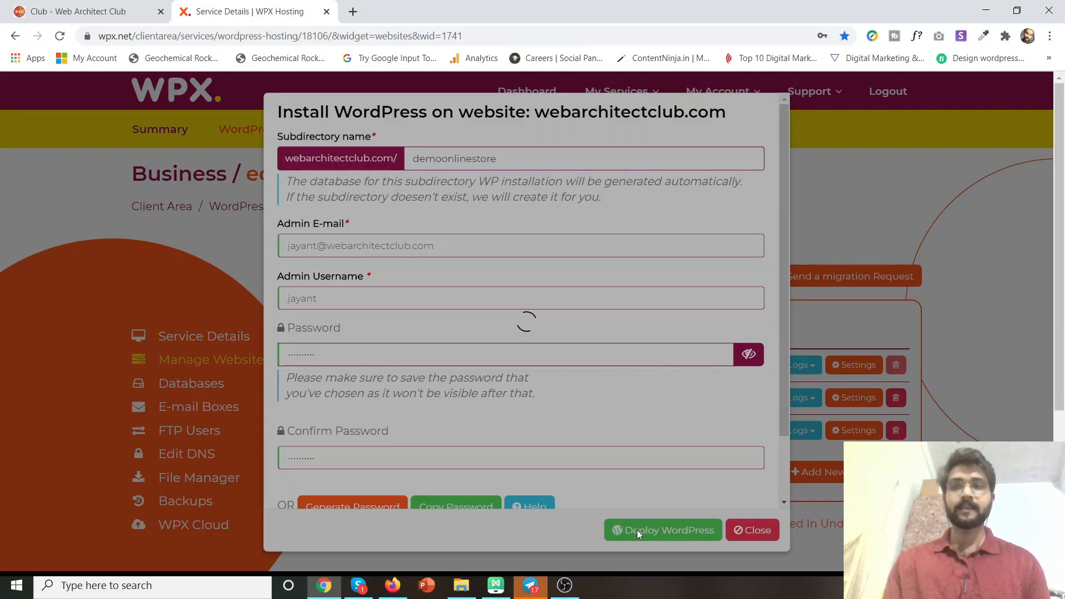
Switch to the Web Architect Club site and open its blog page.
click(57, 7)
scroll(22, 264, down, 5)
scroll(23, 268, up, 5)
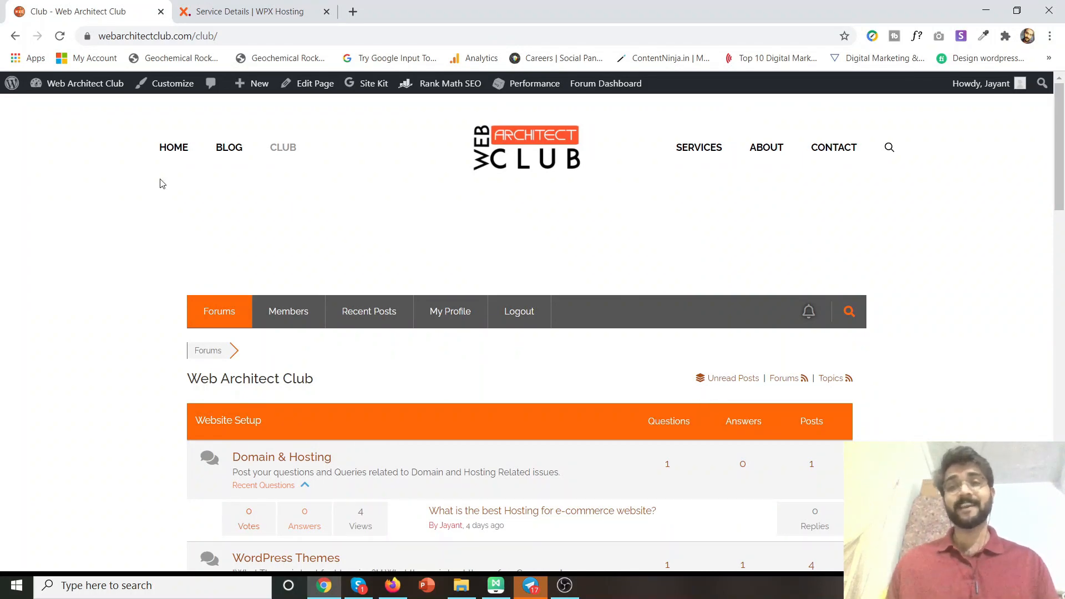
click(226, 157)
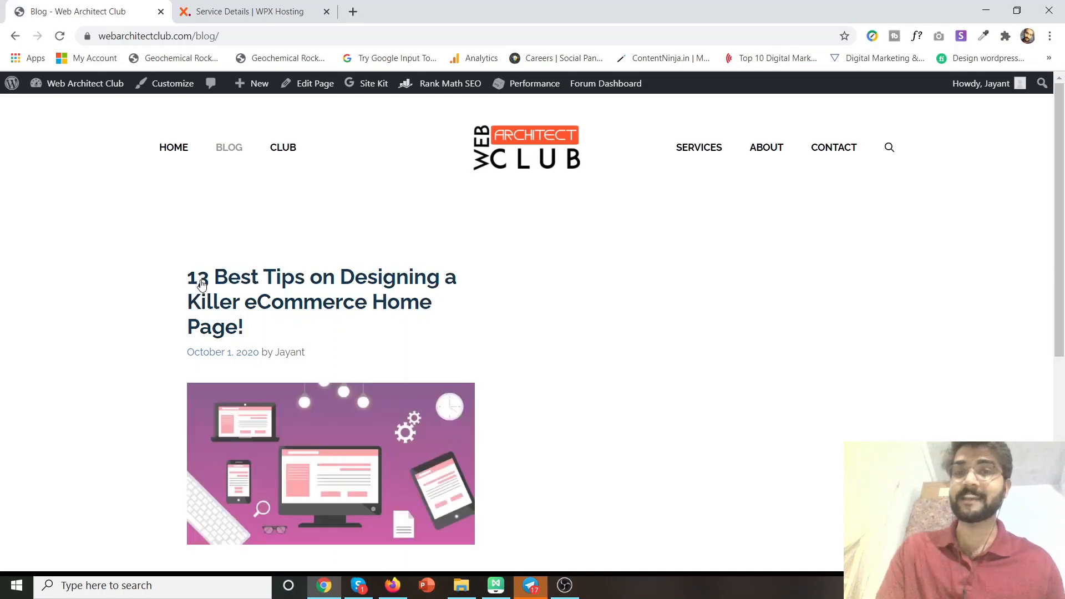
scroll(203, 284, down, 5)
scroll(211, 317, down, 2)
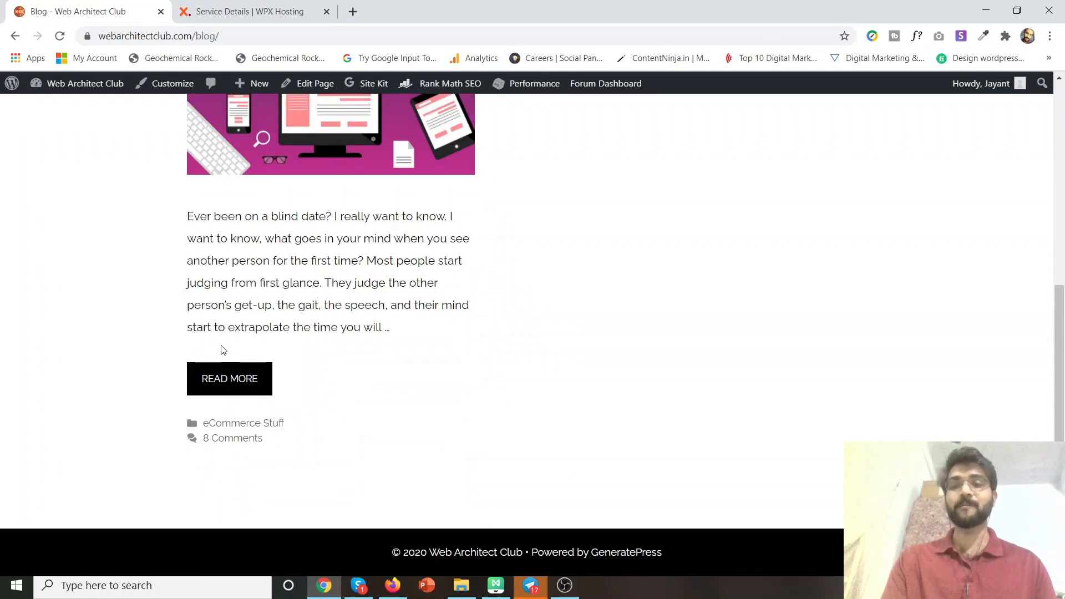
scroll(221, 345, up, 3)
scroll(261, 190, up, 1)
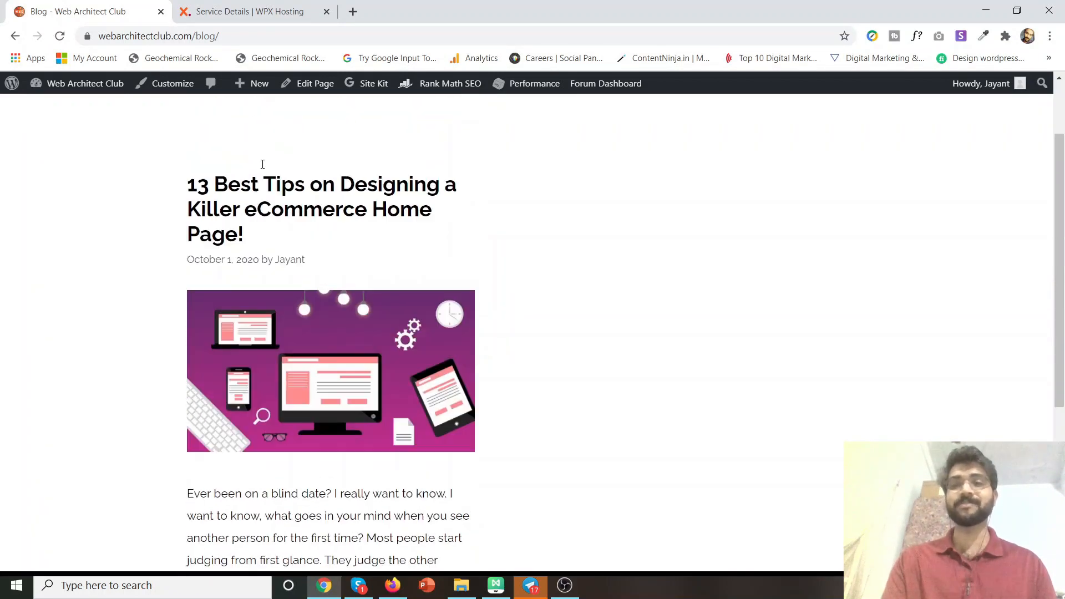
Read through the '13 Best Tips on Designing a Killer eCommerce Home Page!' post.
click(273, 215)
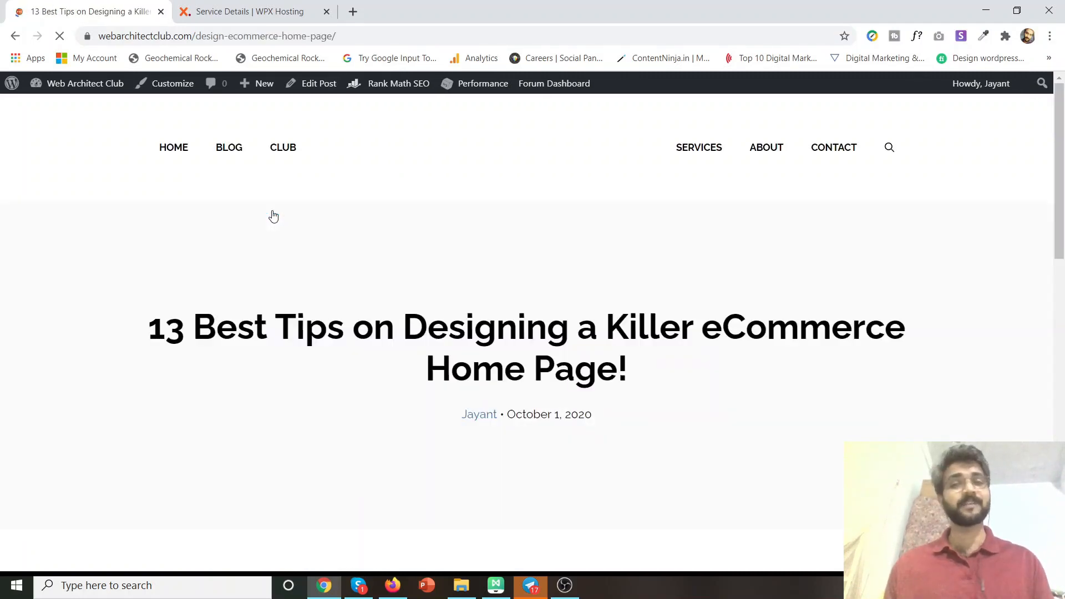
scroll(292, 316, down, 6)
scroll(293, 318, up, 3)
scroll(294, 318, down, 4)
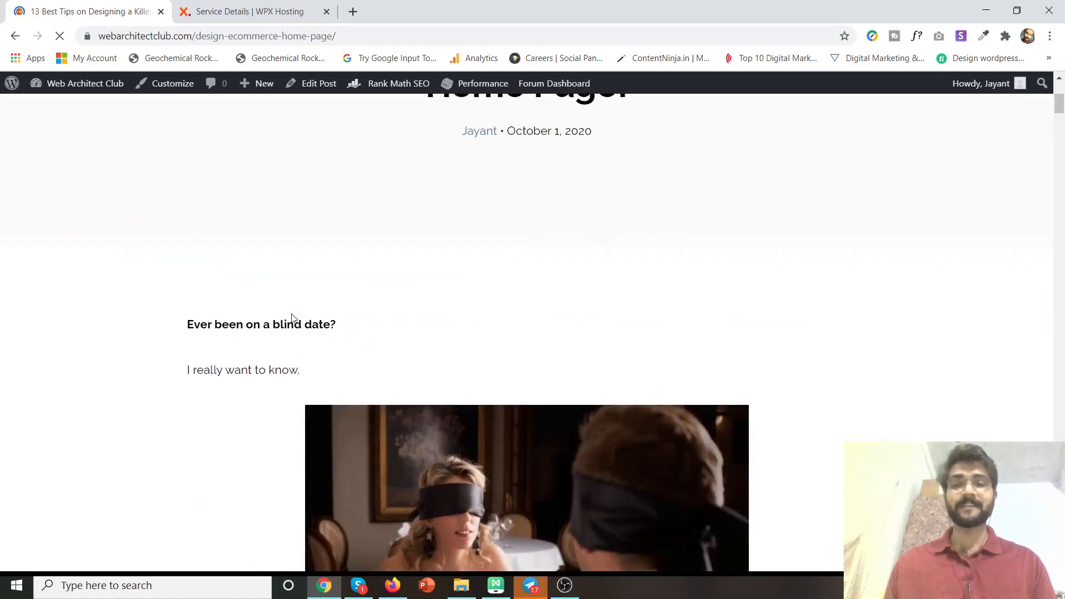
scroll(293, 318, down, 20)
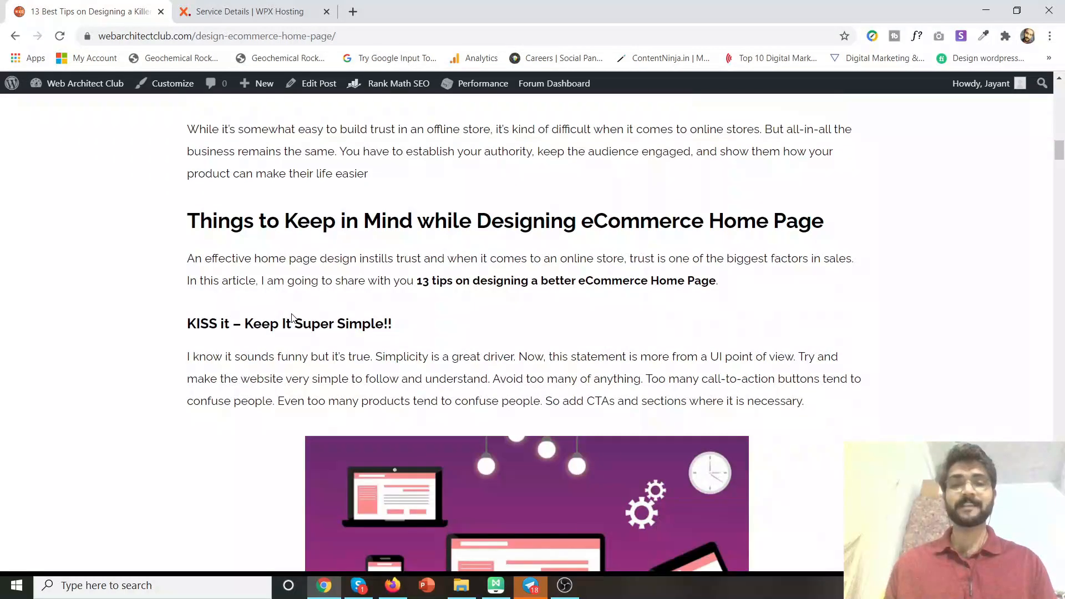
scroll(294, 318, down, 5)
scroll(294, 318, down, 5)
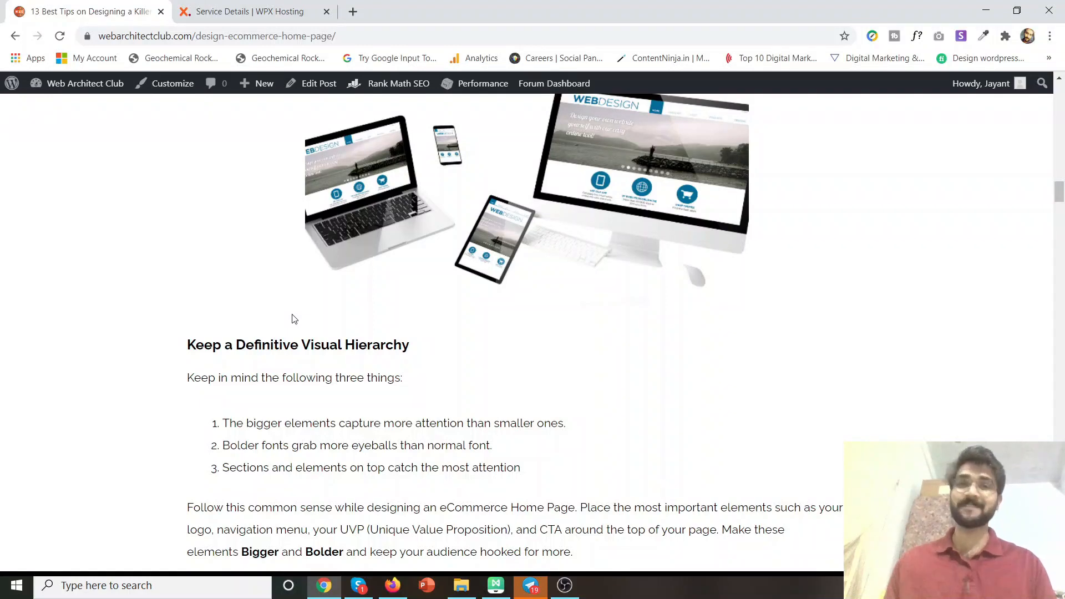
scroll(328, 379, down, 6)
scroll(331, 381, down, 5)
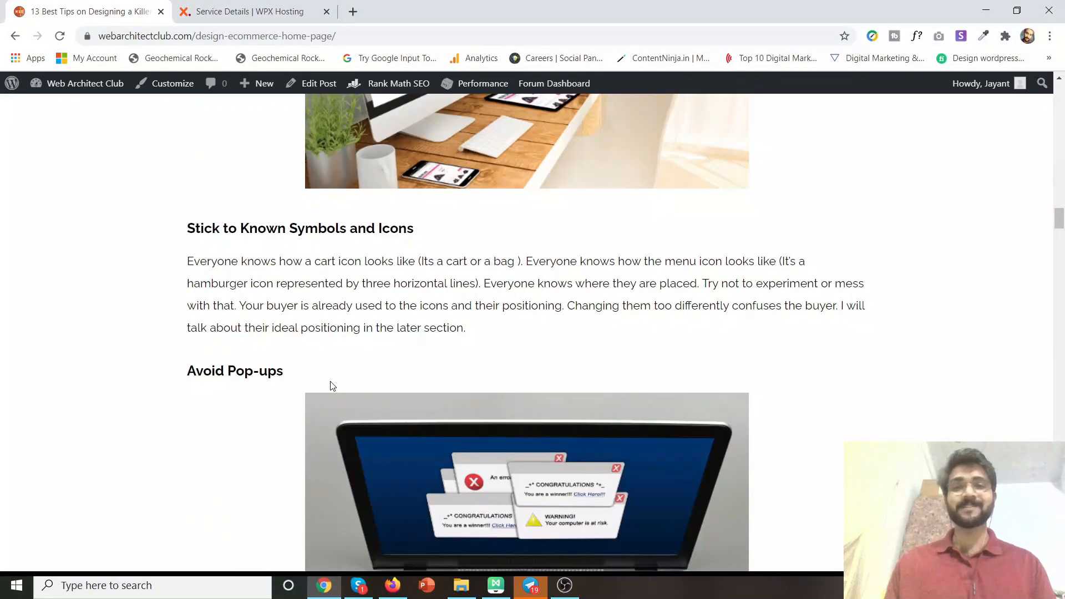
drag(251, 36, 378, 40)
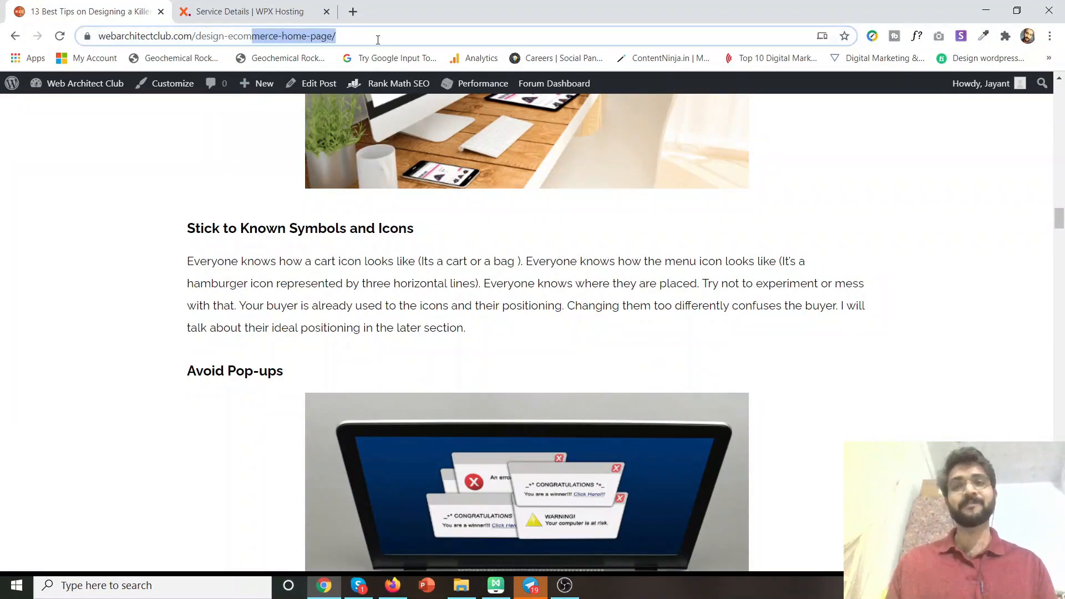
click(185, 382)
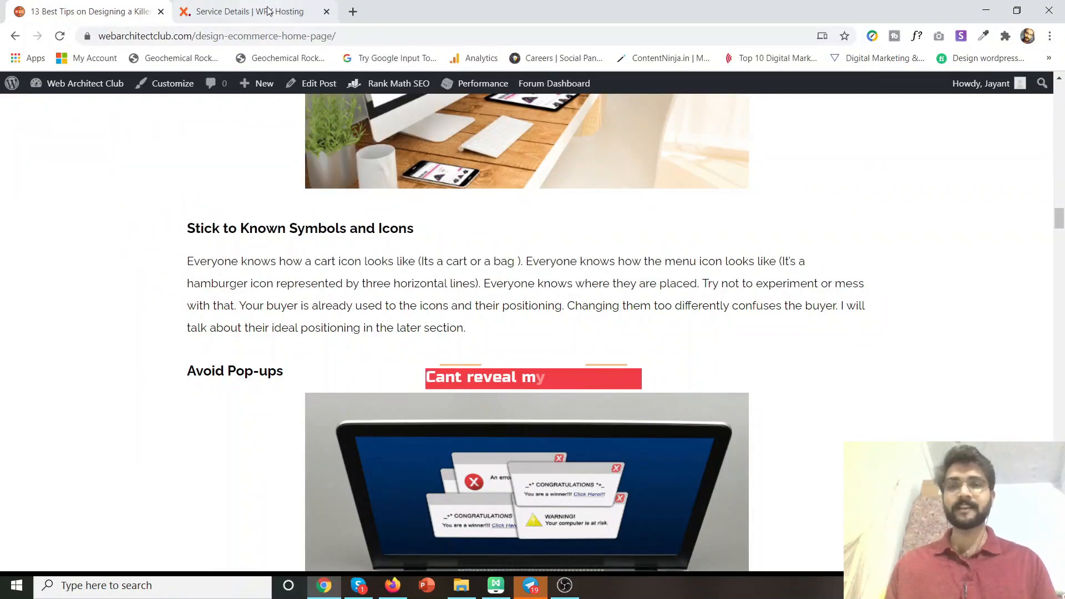
click(295, 12)
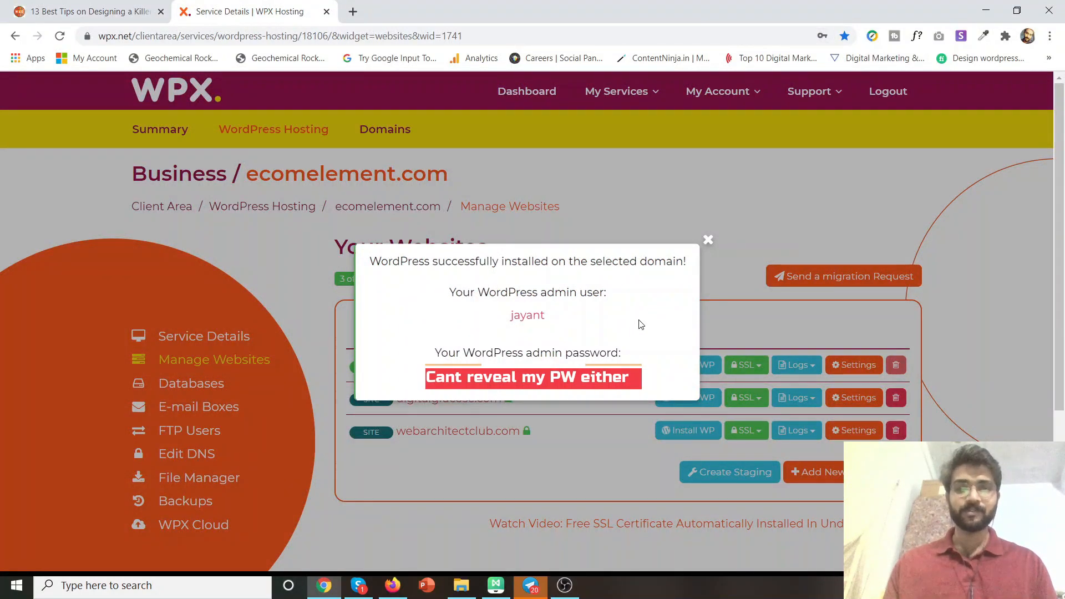
Close the install success popup and load webarchitectclub.com/demoonlinestore.
click(707, 241)
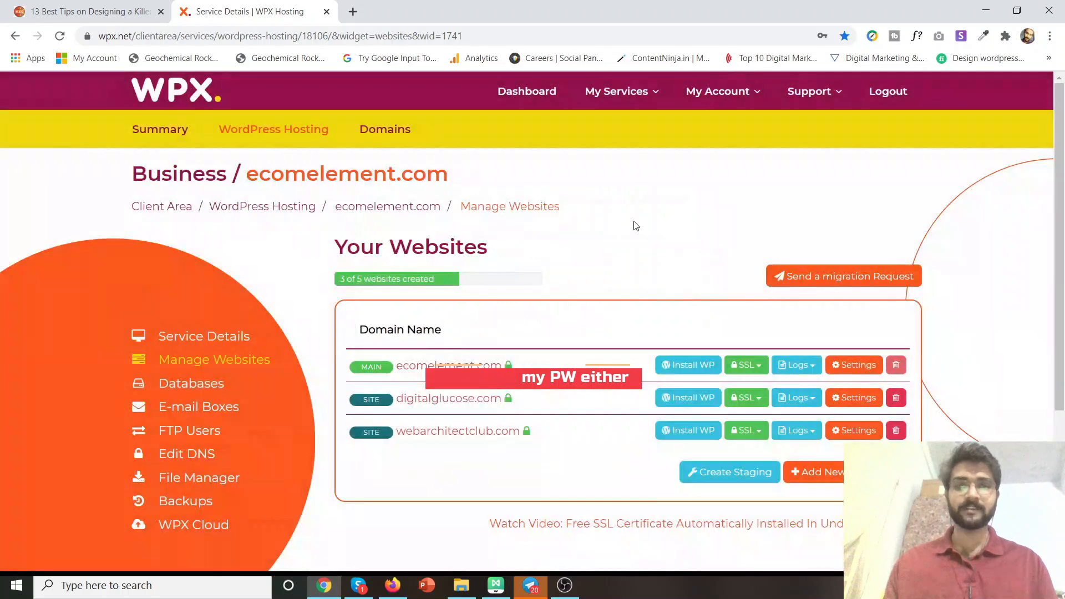
click(400, 35)
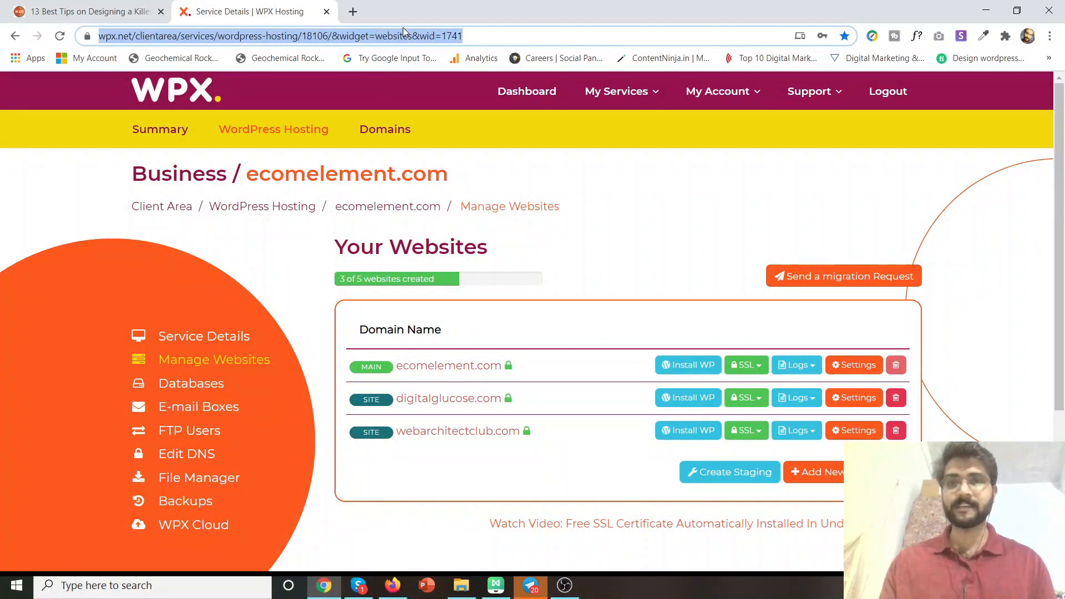
text(webarchitectclub.com)
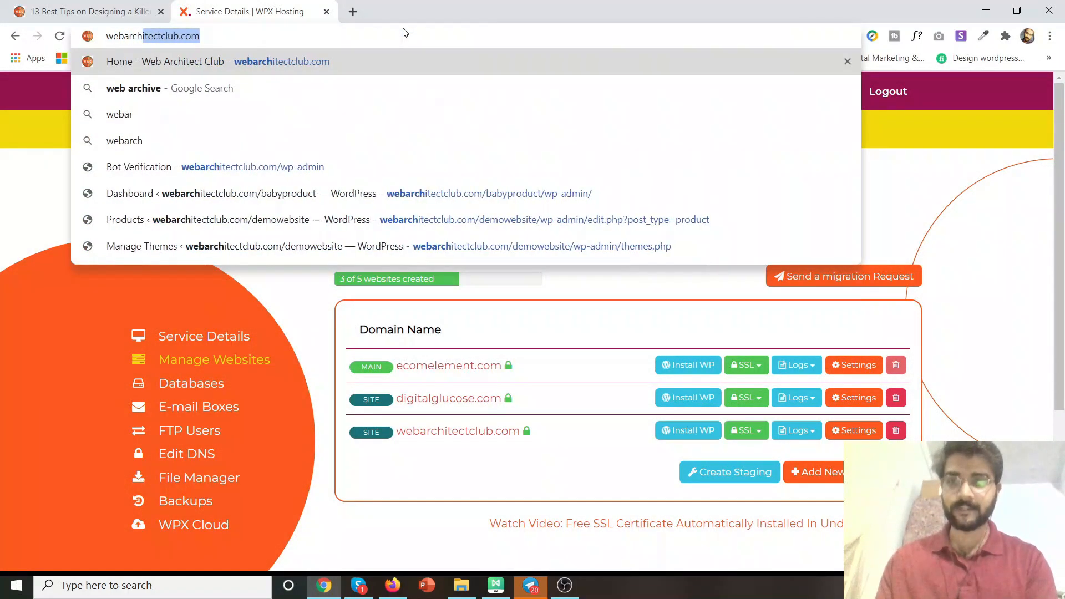
key(Right)
text(/demo)
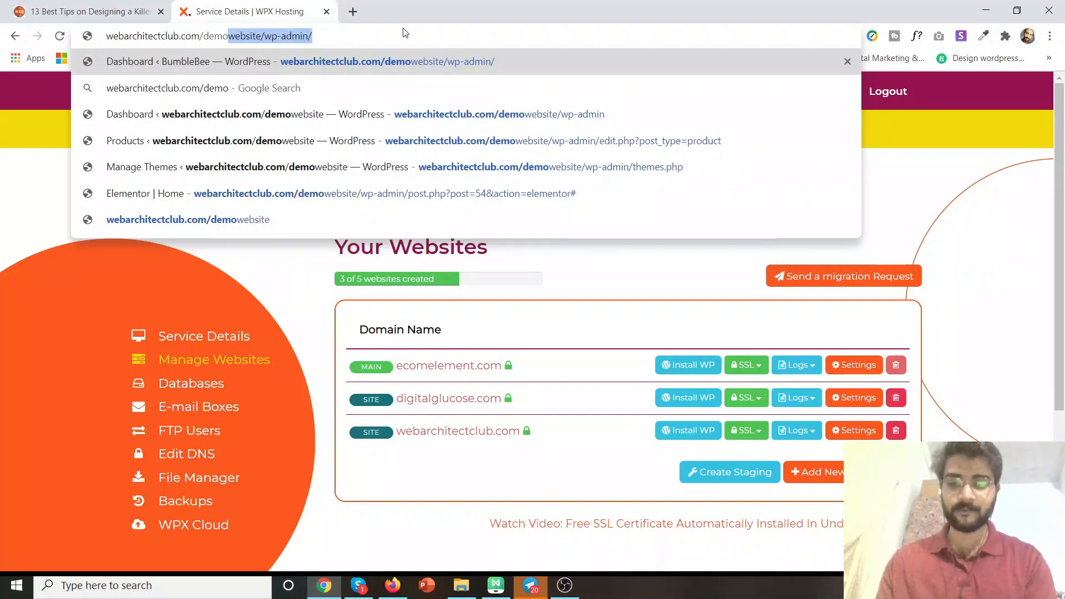
text(onlinestore)
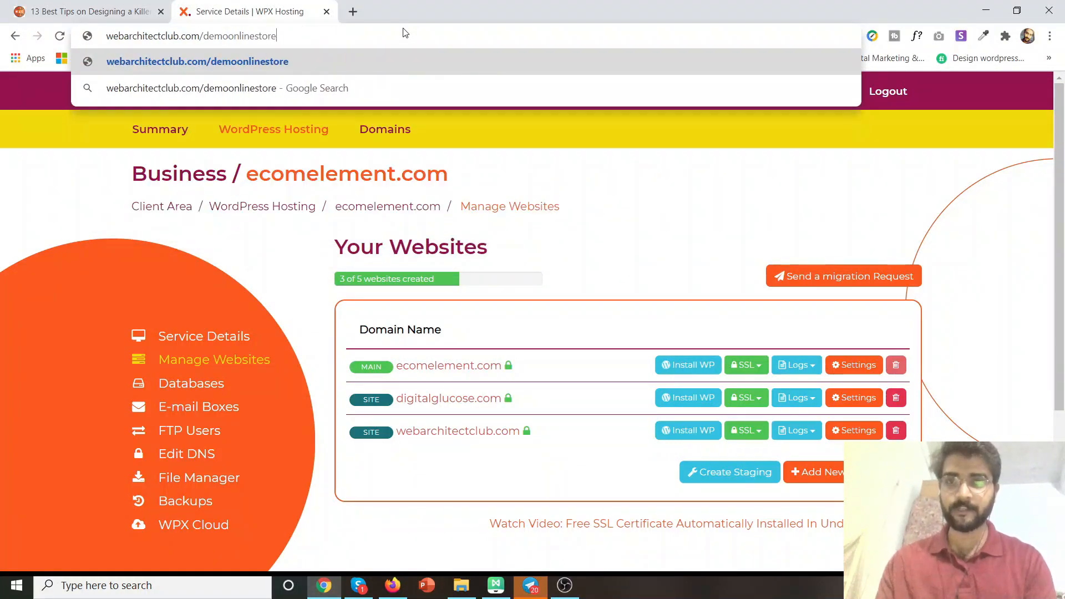
key(Return)
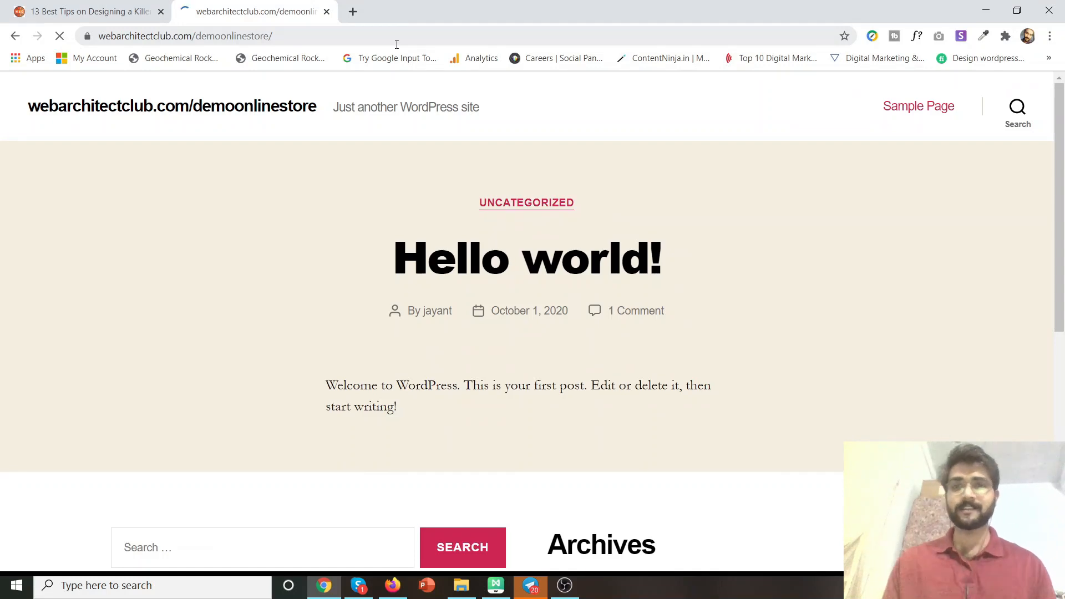
Go to webarchitectclub.com/demoonlinestore/wp-admin.
click(386, 37)
click(386, 37)
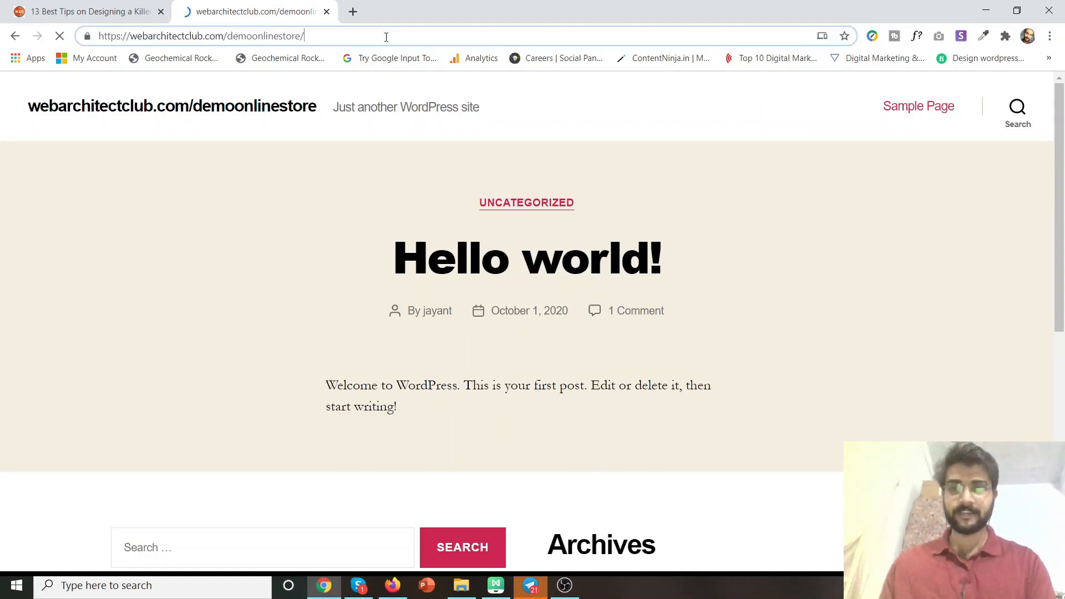
text(wp-)
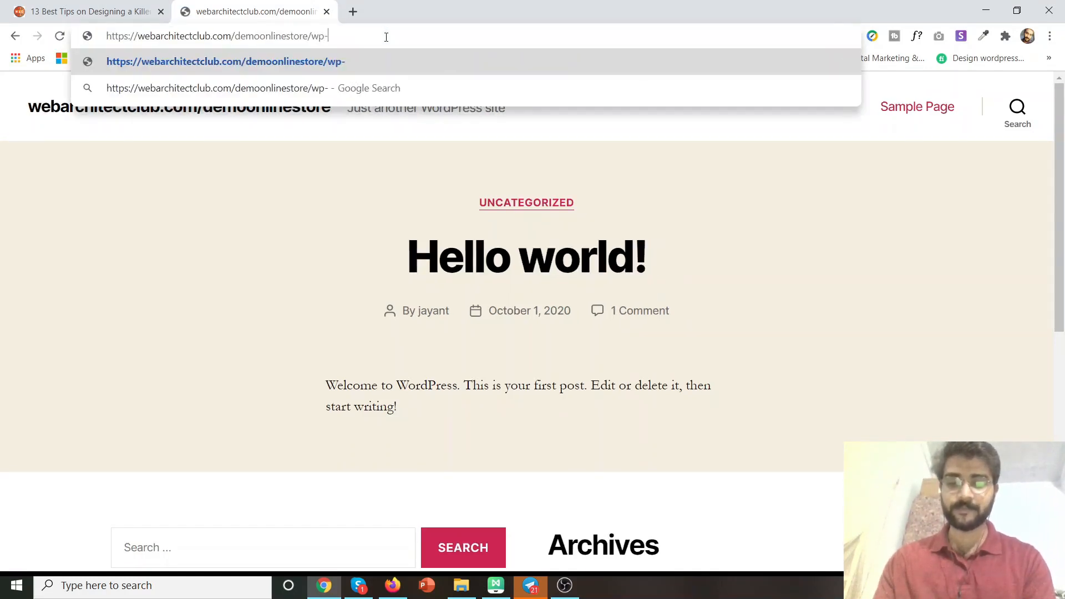
text(admin)
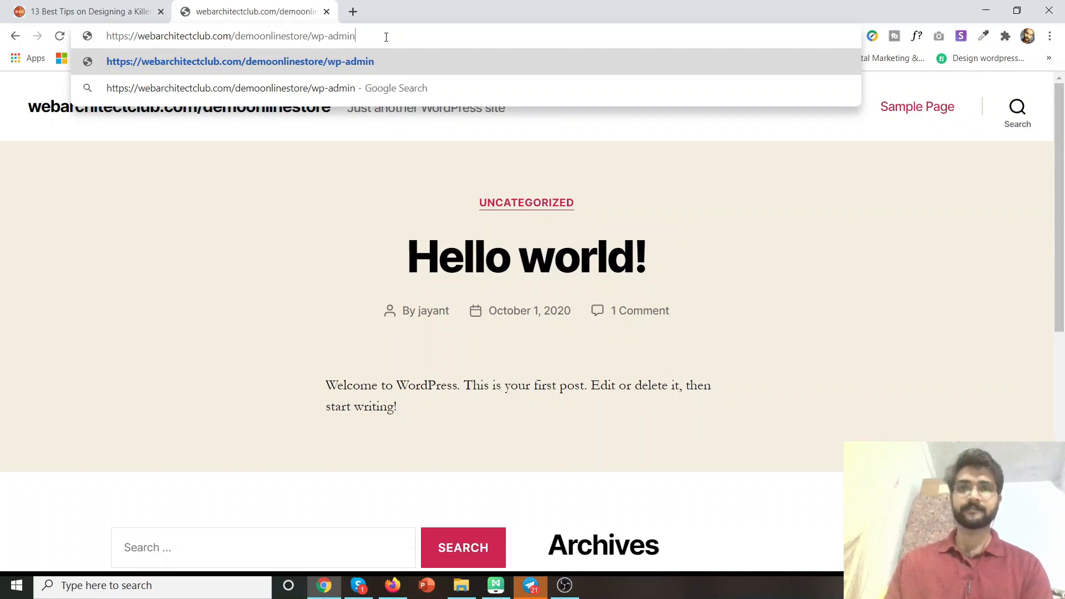
key(Return)
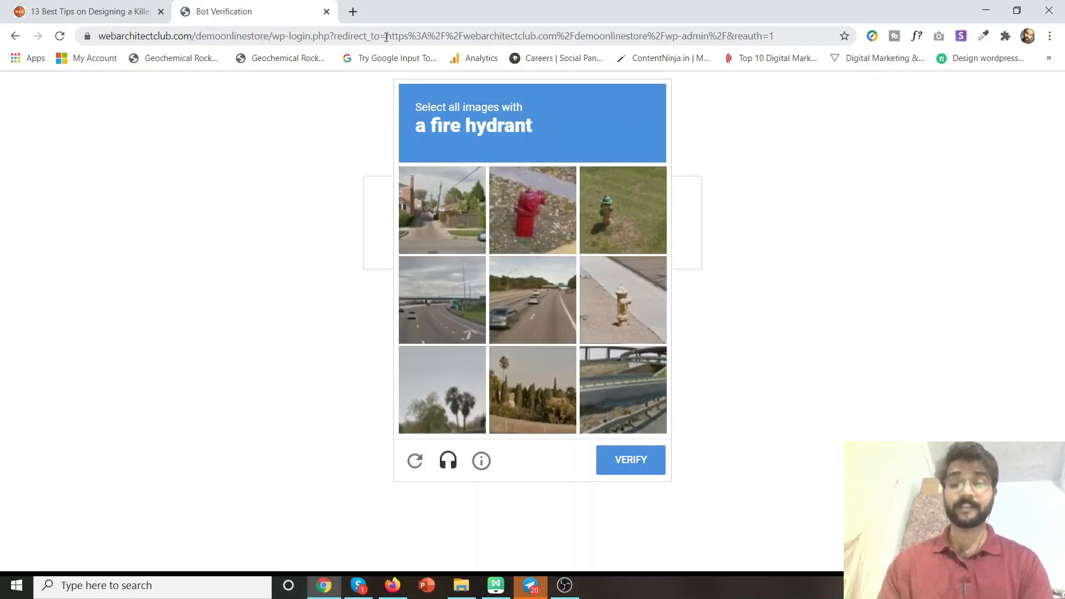
Pass the image check by marking the red, green and yellow fire hydrant tiles.
click(529, 201)
click(632, 203)
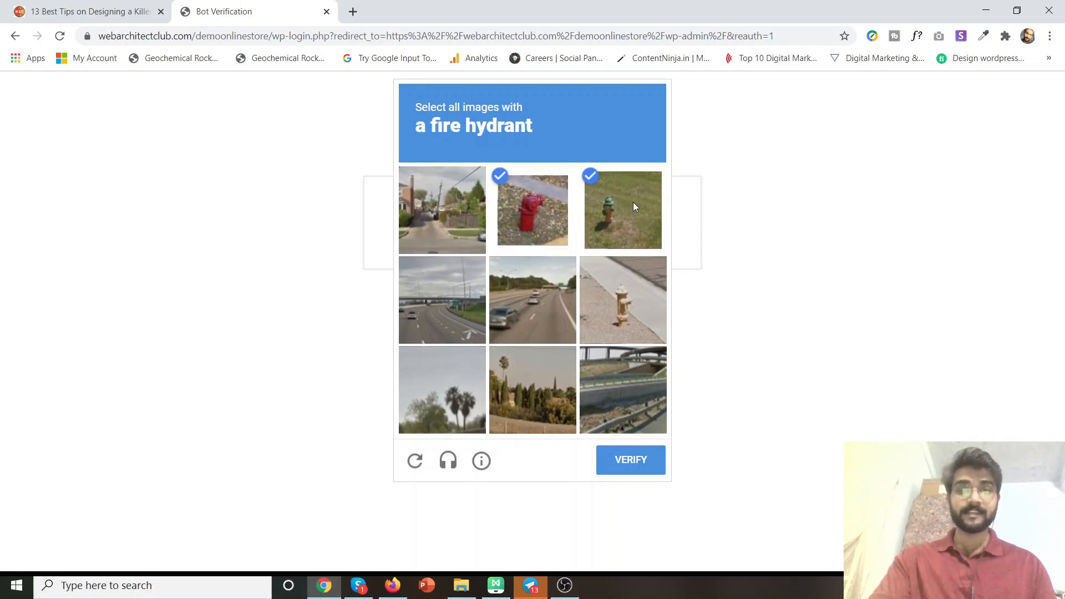
click(621, 298)
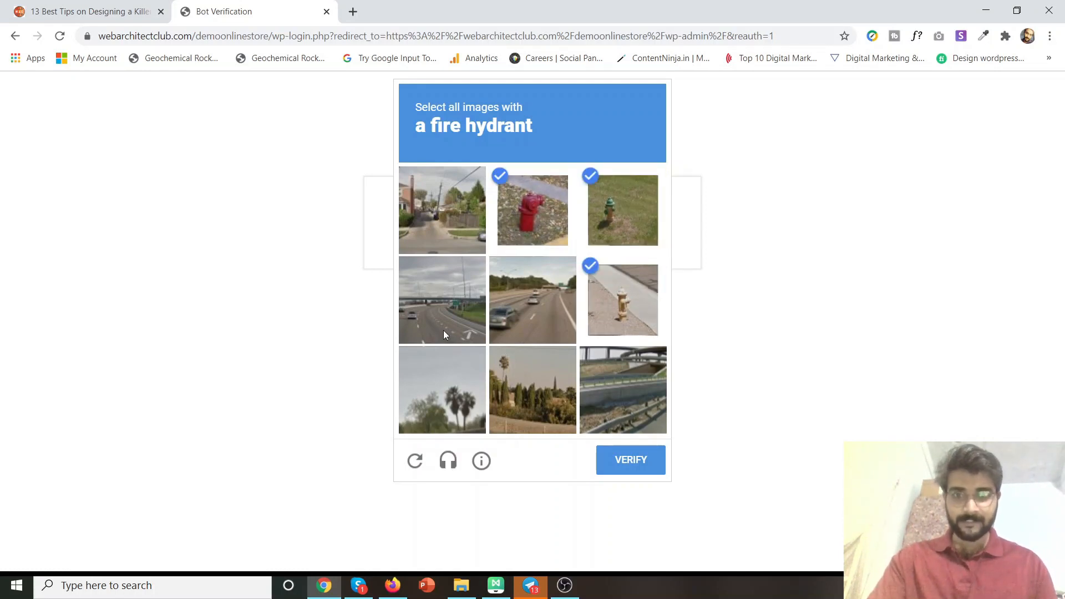
click(647, 459)
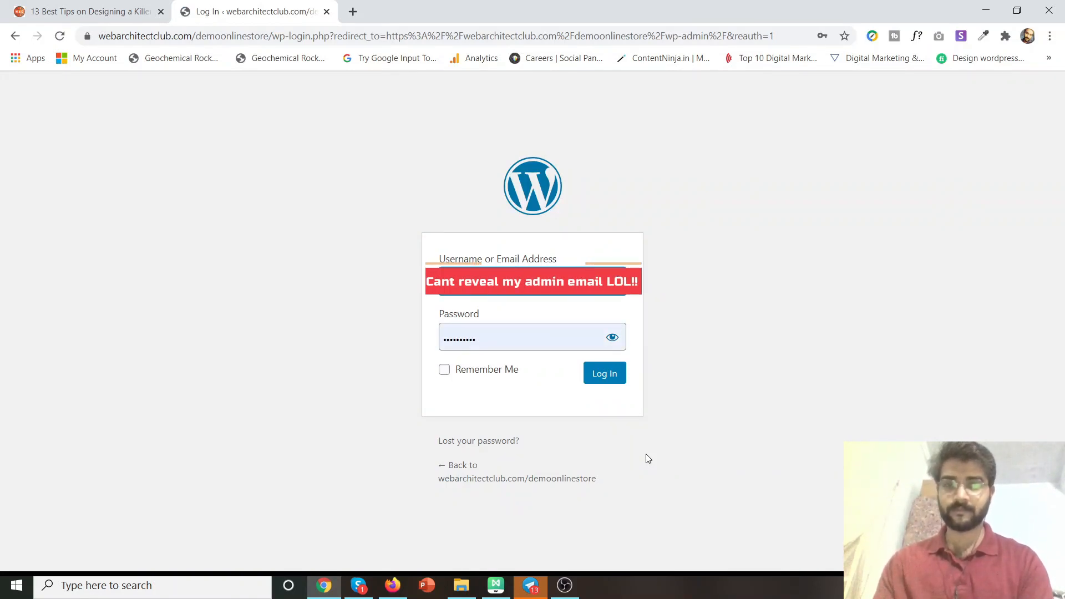
Enter the admin password and log in to the demoonlinestore dashboard.
key(Tab)
text(a)
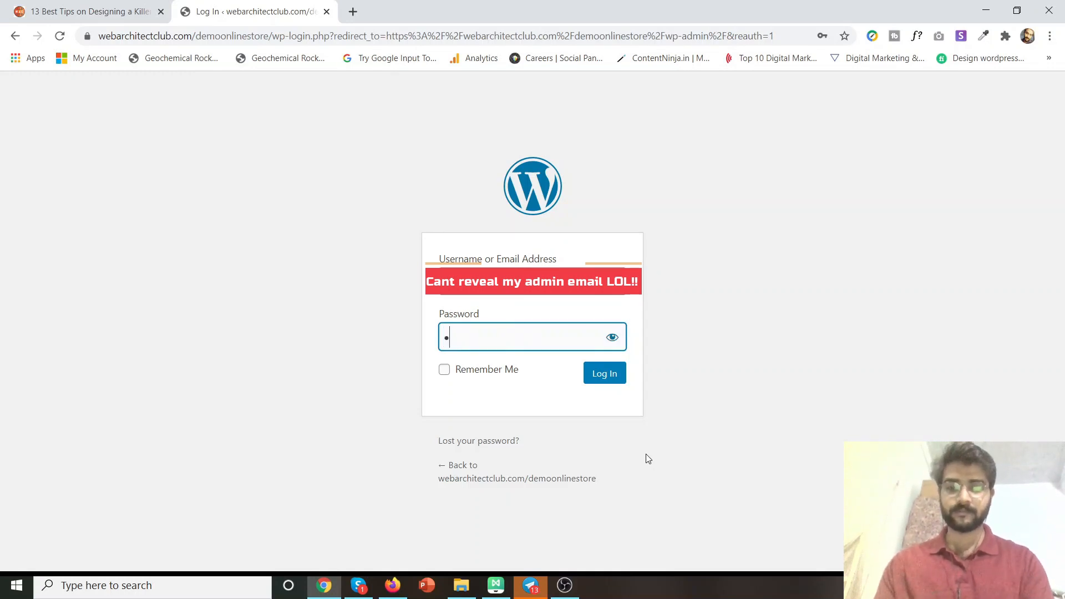
text(dmin12345)
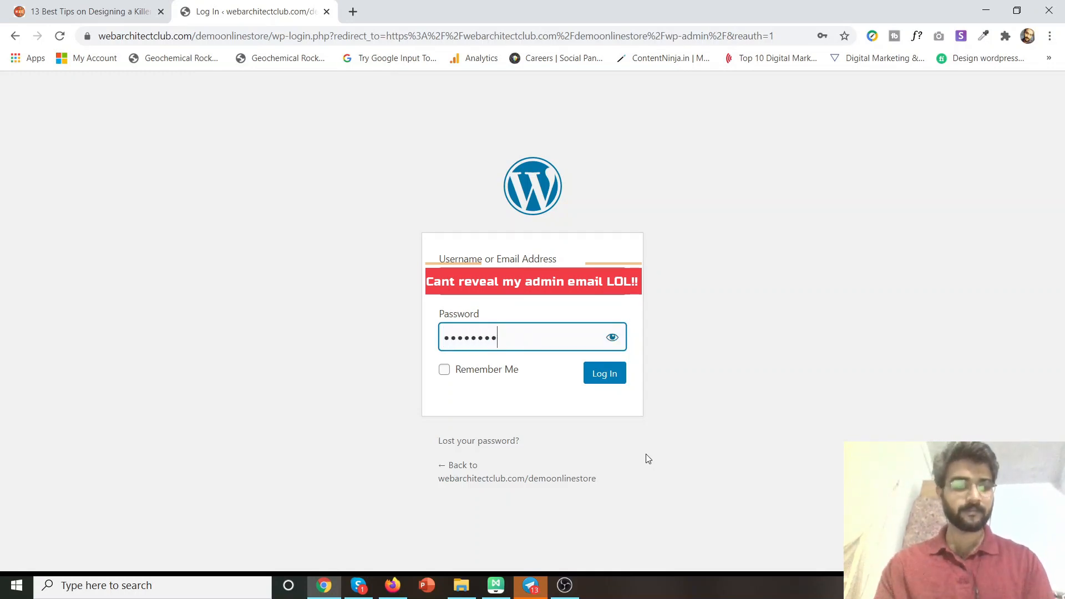
click(606, 376)
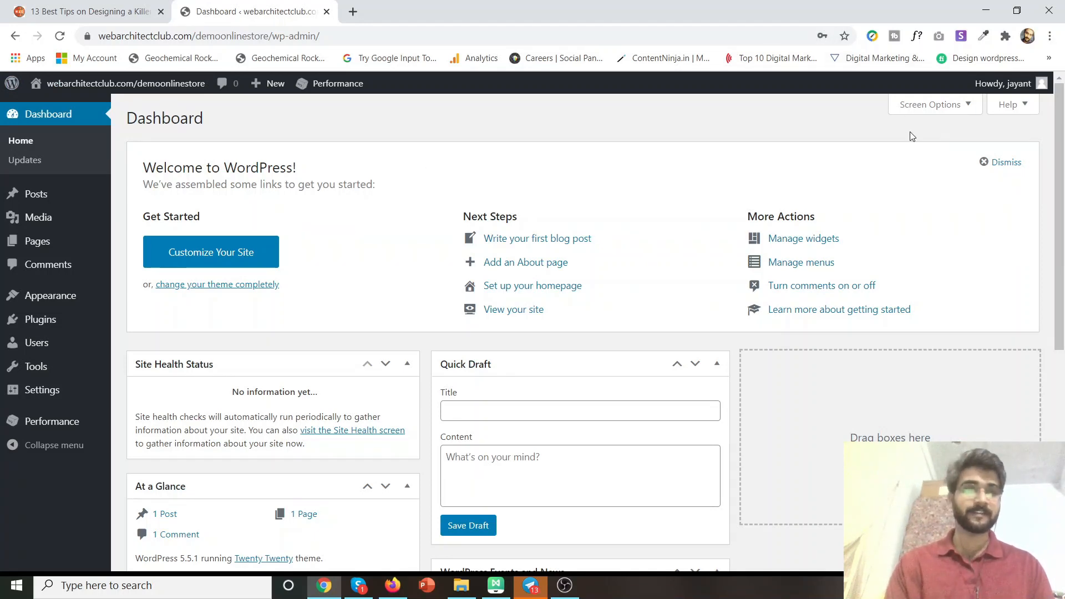
In Screen Options, uncheck Site Health Status, At a Glance, Activity, Quick Draft, Events and News, and Welcome.
click(913, 110)
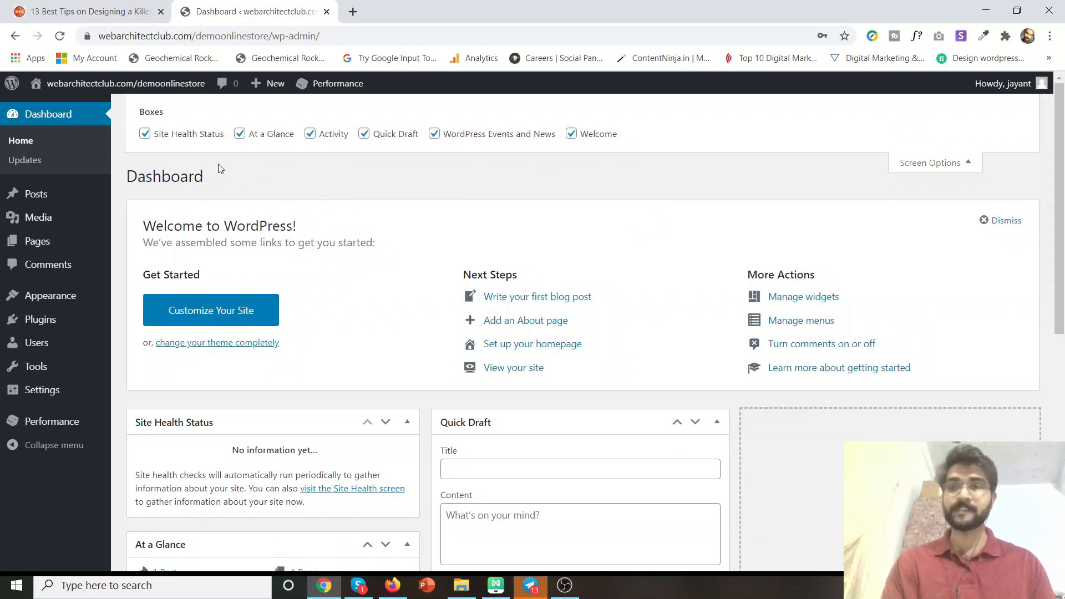
click(200, 136)
click(245, 136)
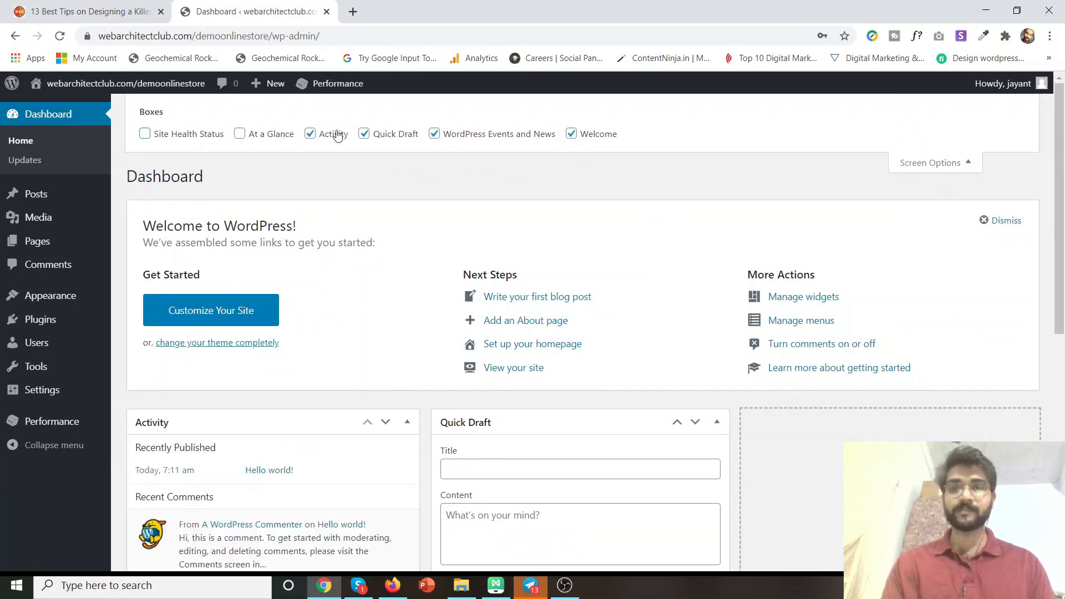
click(319, 136)
click(372, 136)
click(462, 137)
click(574, 133)
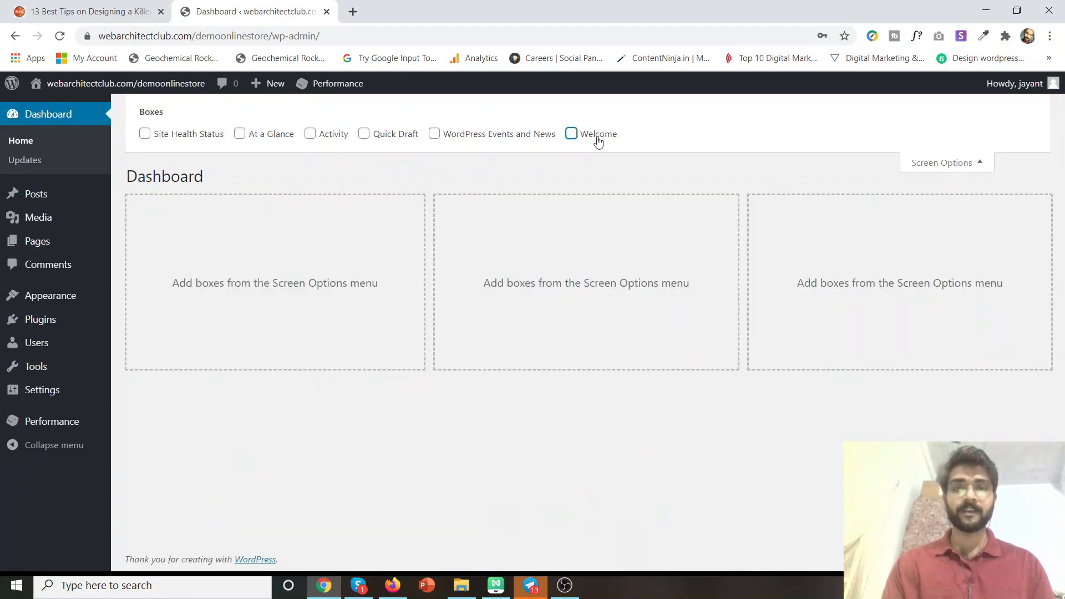
click(971, 164)
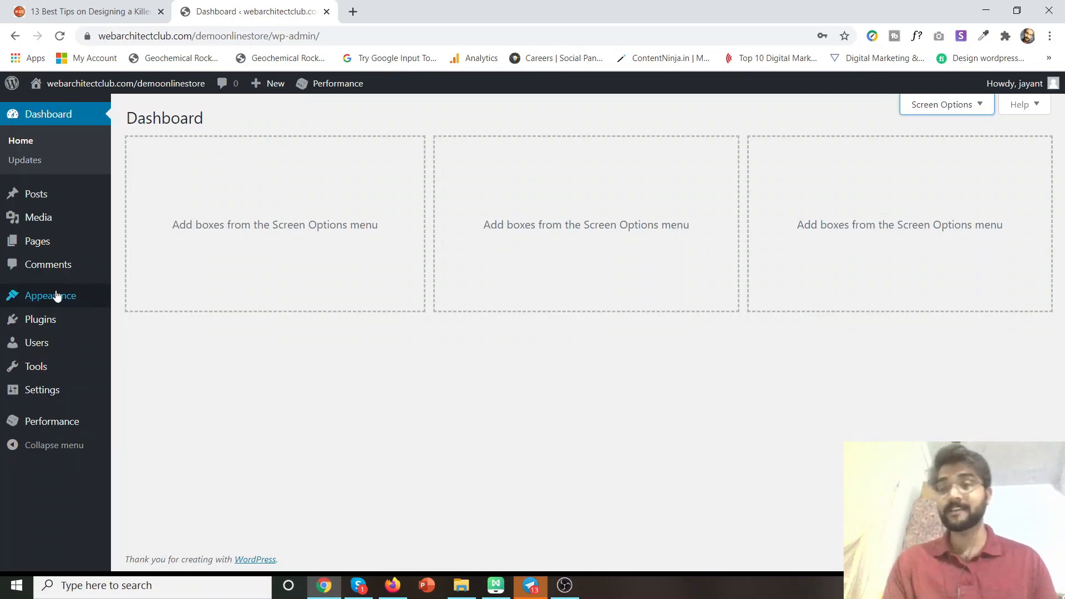
Go to Appearance > Themes to list the three installed themes.
mouse_move(51, 299)
click(153, 298)
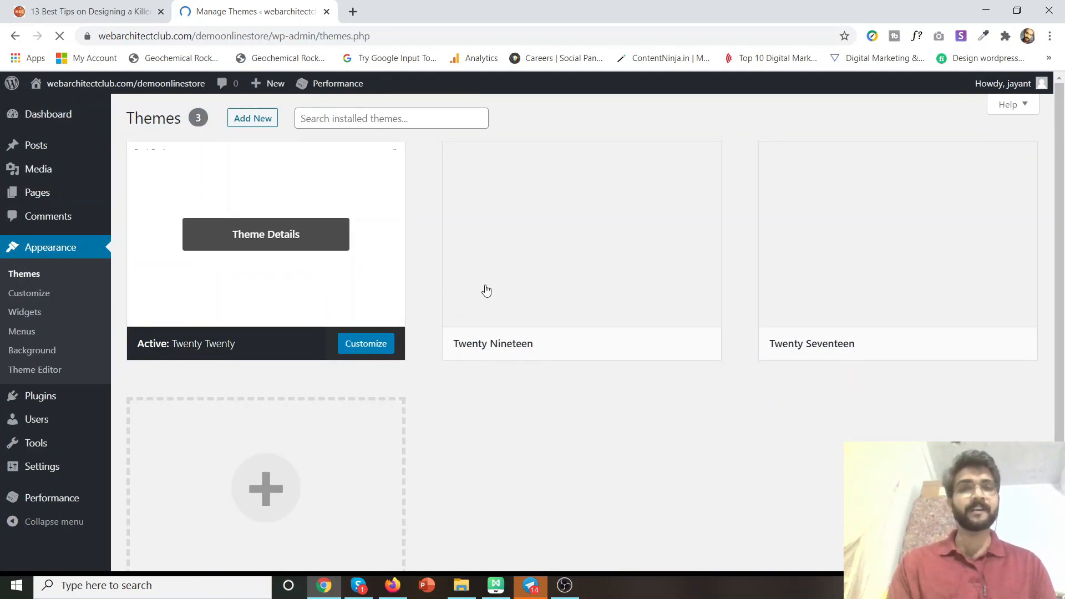
Delete Twenty Nineteen, then Twenty Seventeen, from their Theme Details, confirming each deletion.
click(511, 282)
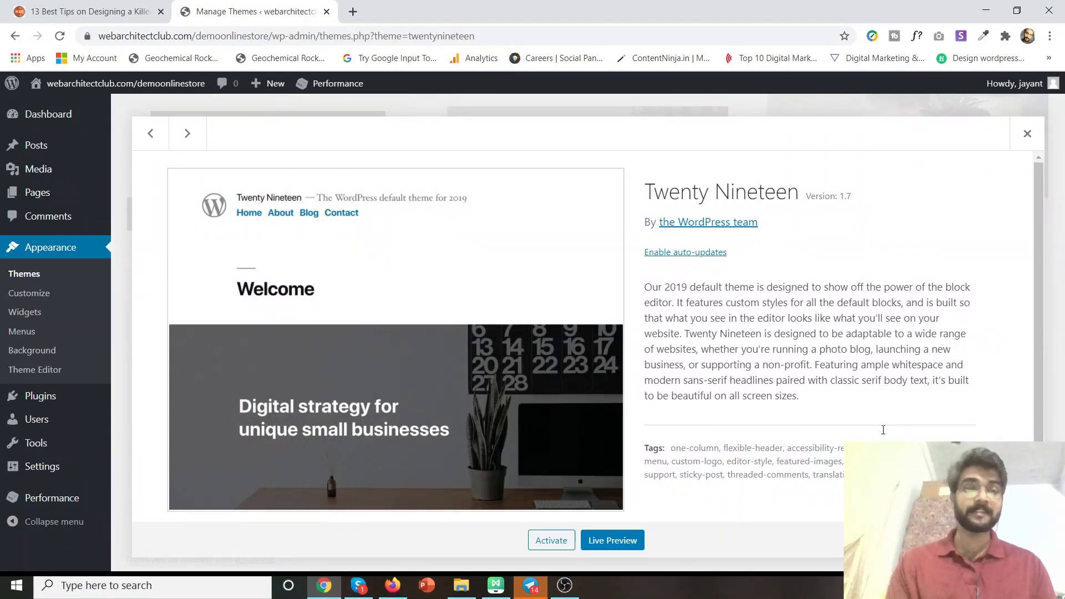
click(1019, 541)
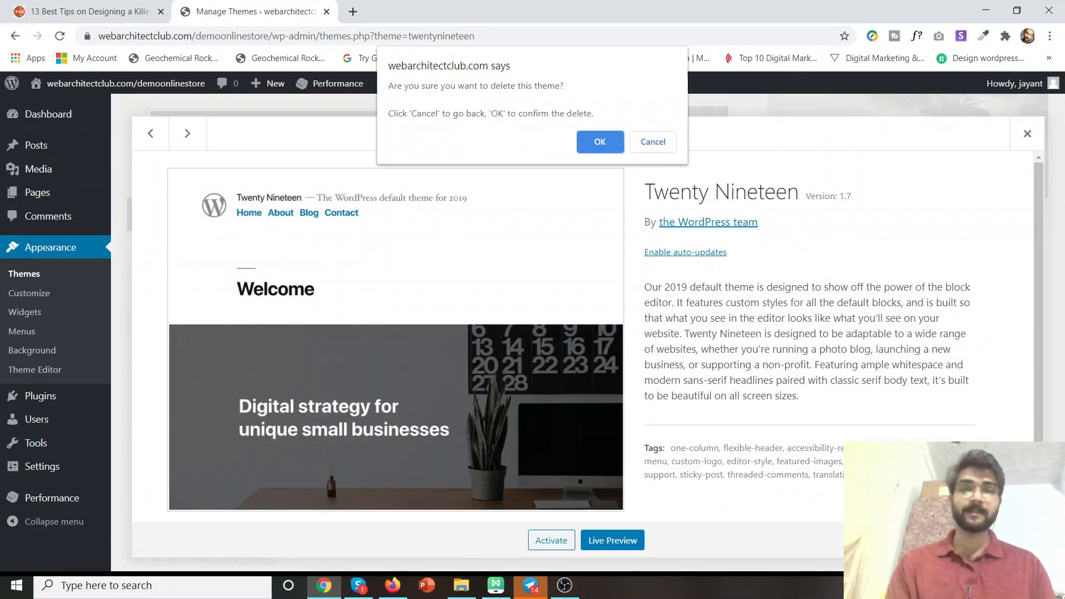
click(599, 143)
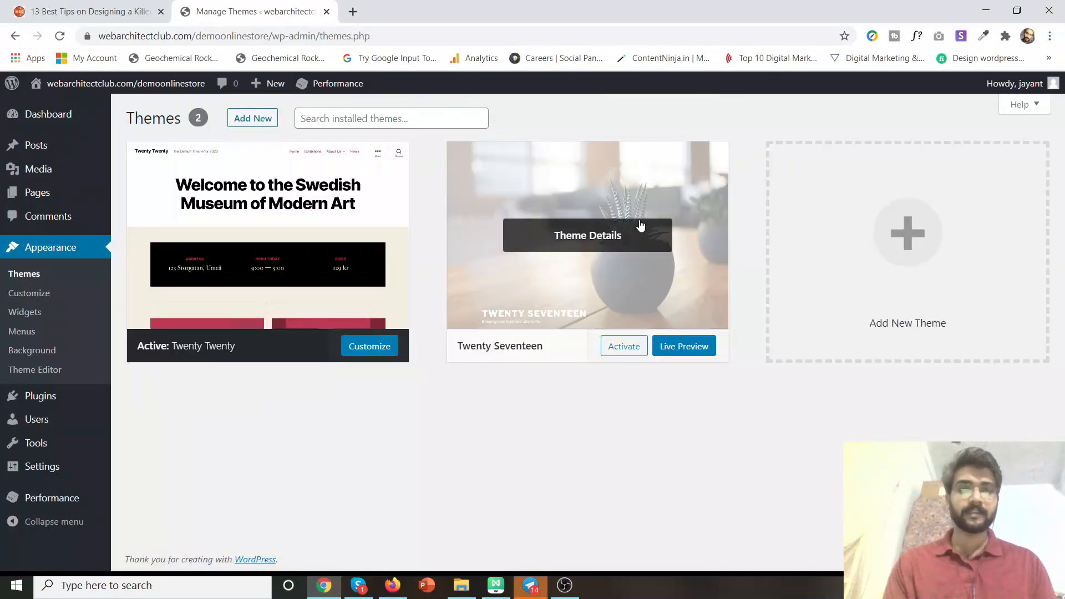
click(641, 225)
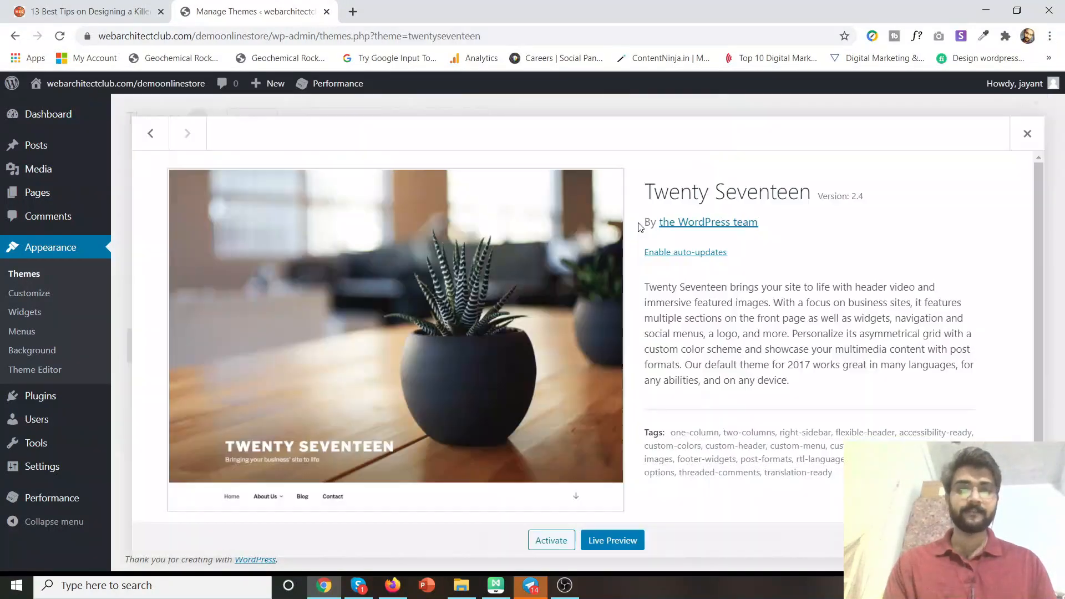
click(1019, 540)
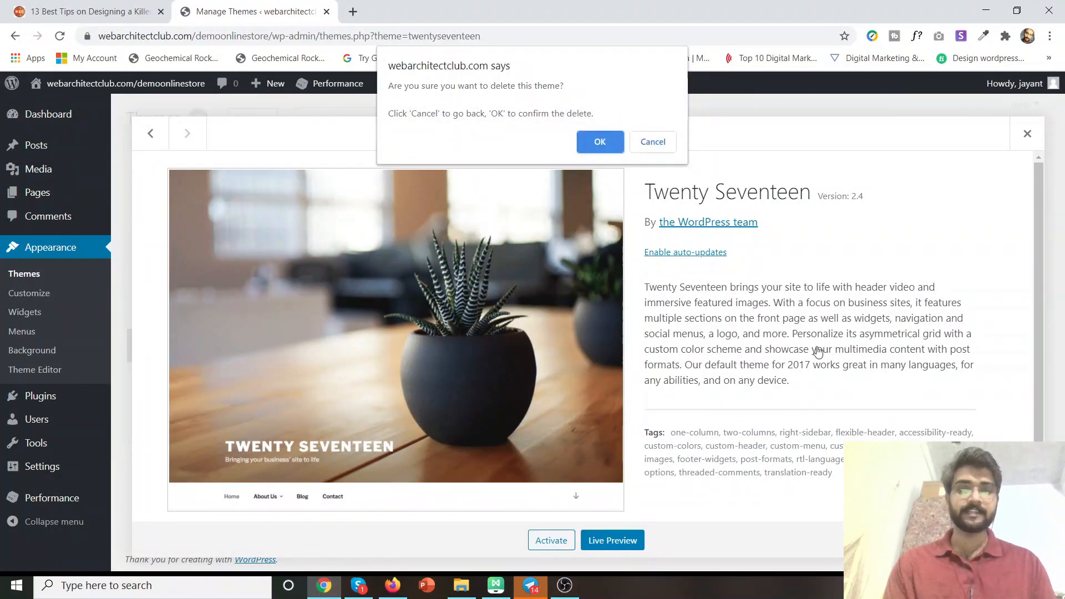
click(617, 142)
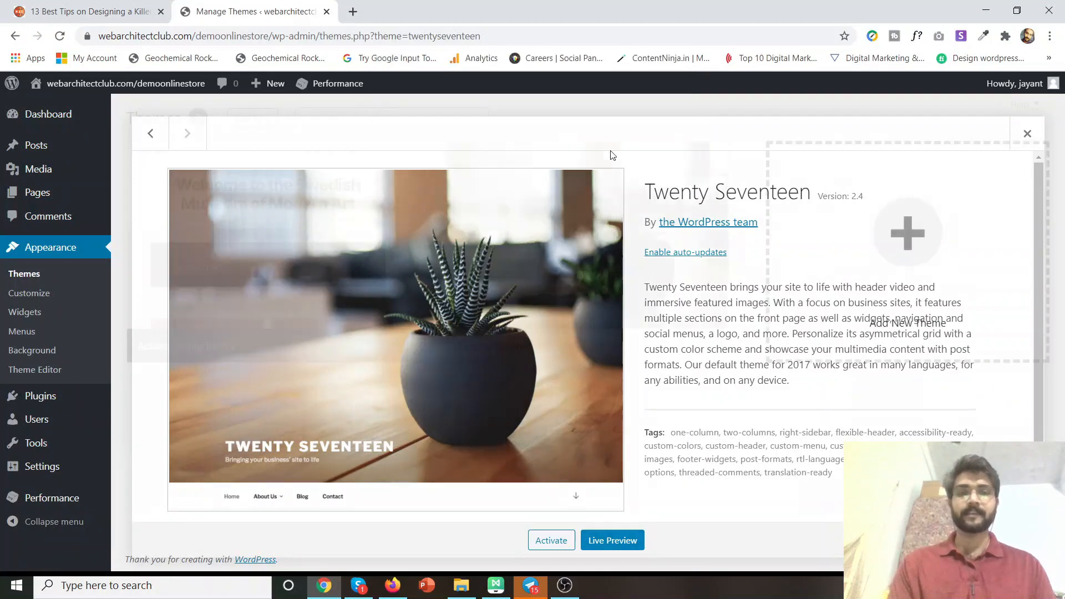
scroll(433, 245, up, 2)
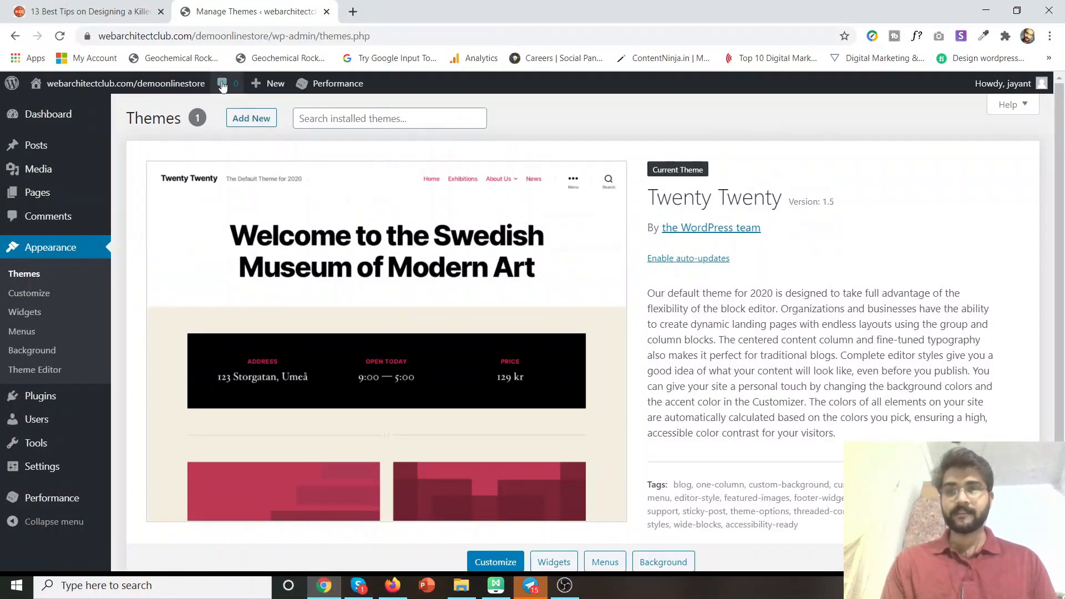
Search Add New themes for 'generatepress', install GeneratePress and activate it.
click(247, 121)
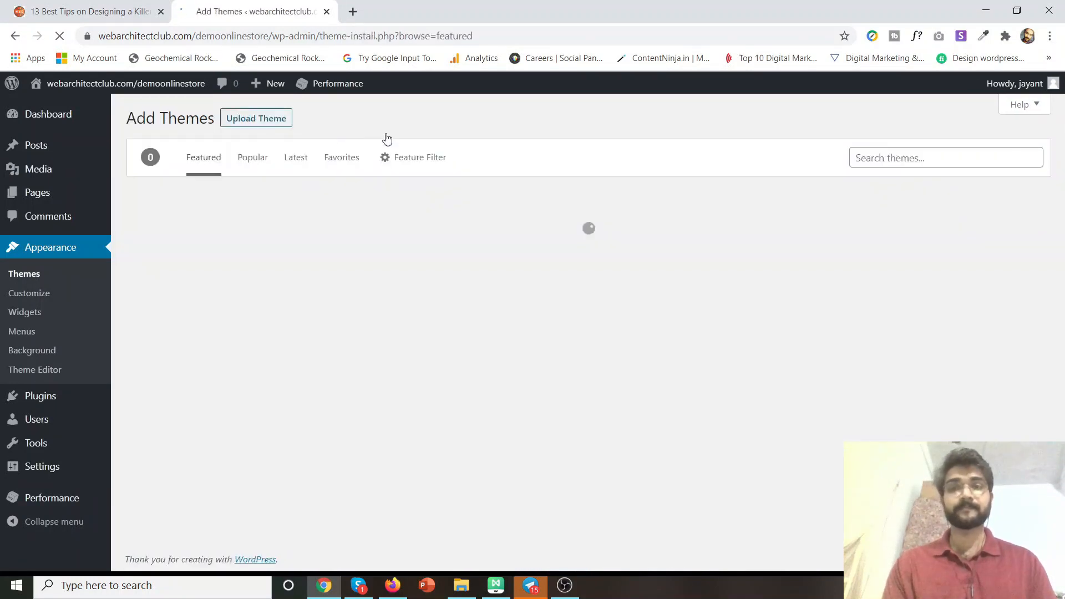
click(896, 158)
text(g)
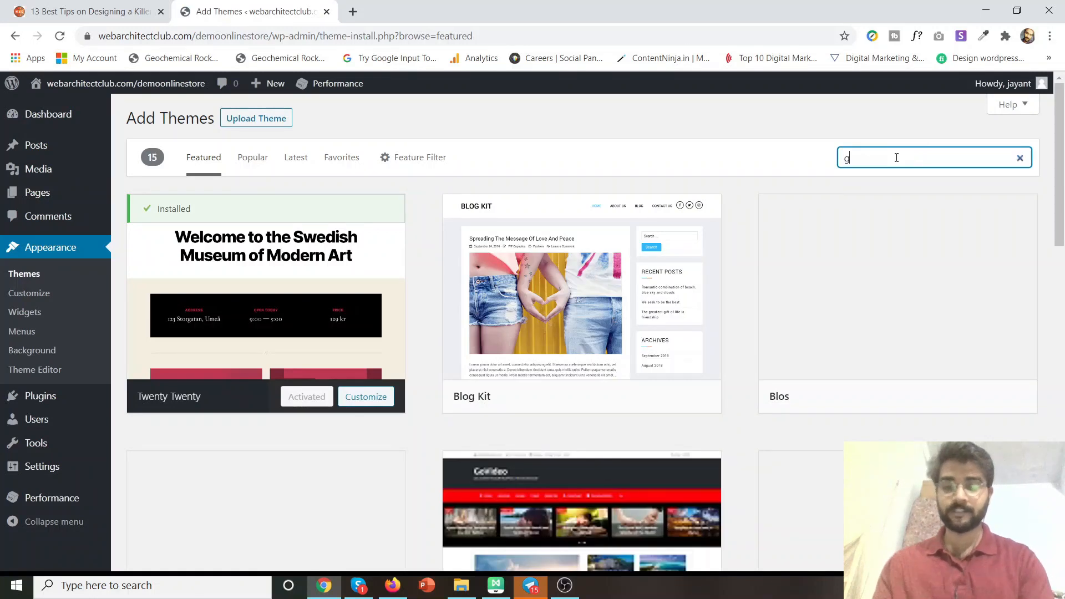
text(eneratepress)
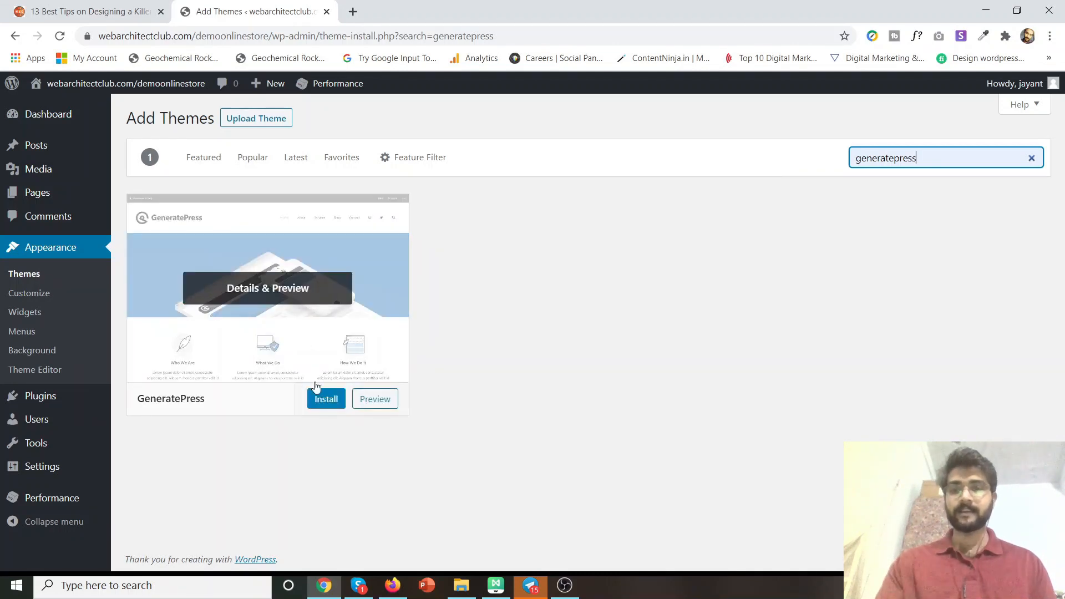
click(324, 399)
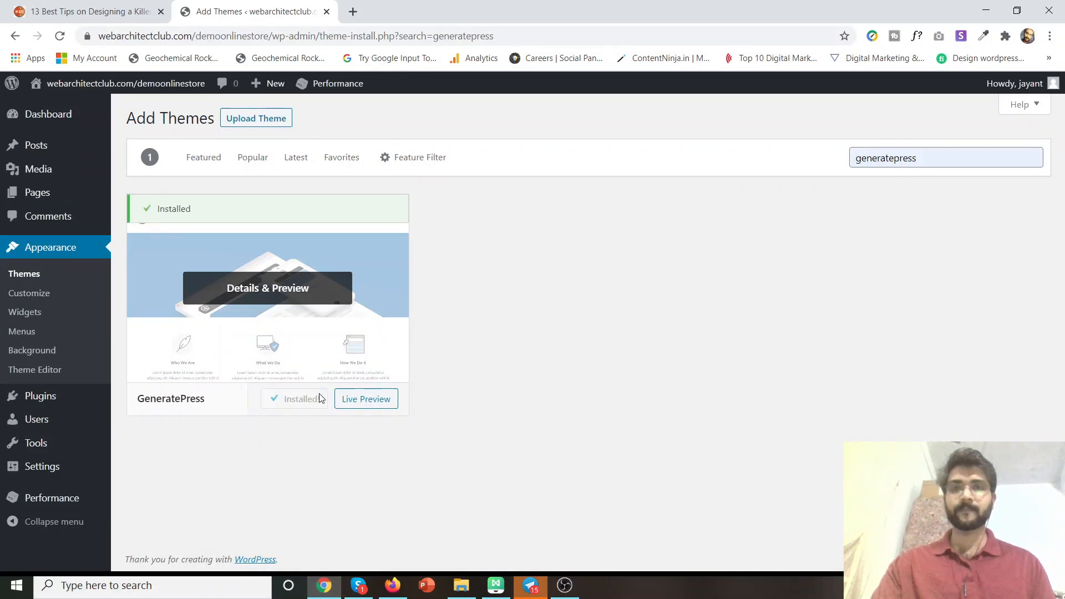
click(316, 401)
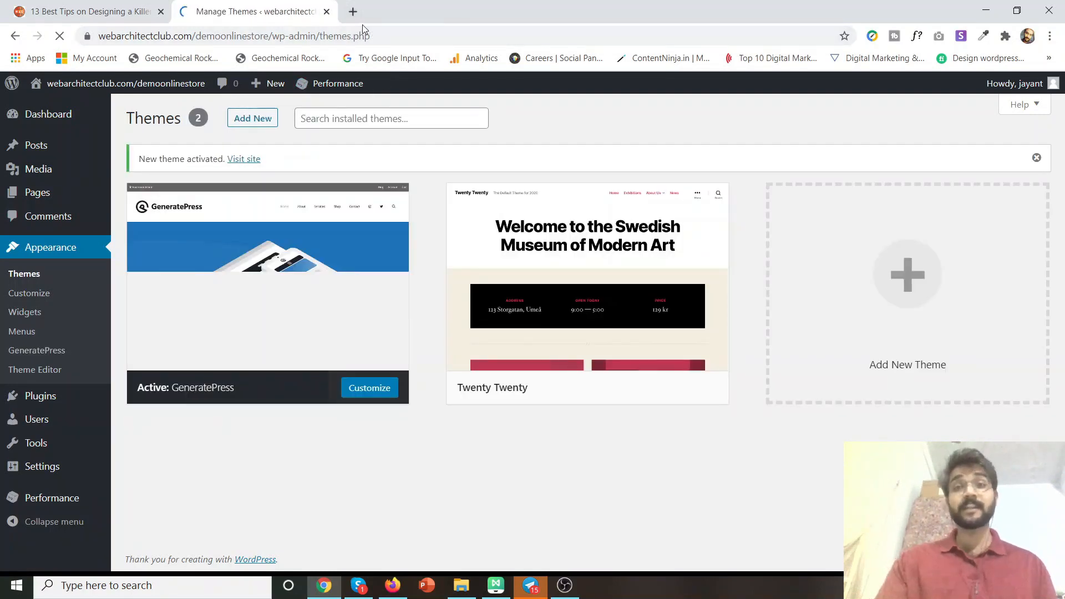
Load webarchitectclub.com/gp in a new browser tab.
click(353, 12)
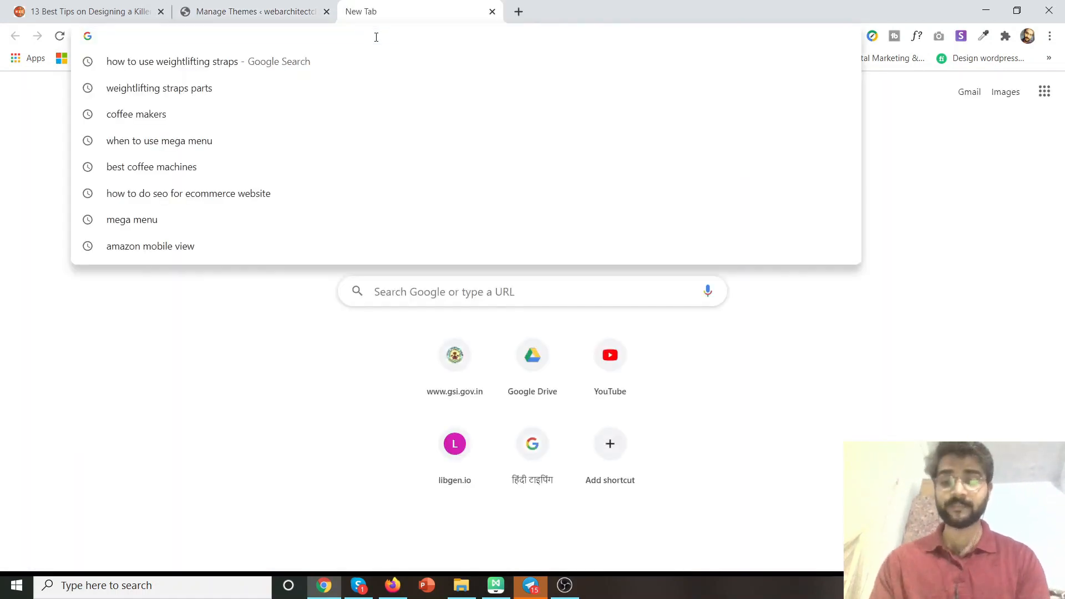
text(webarc)
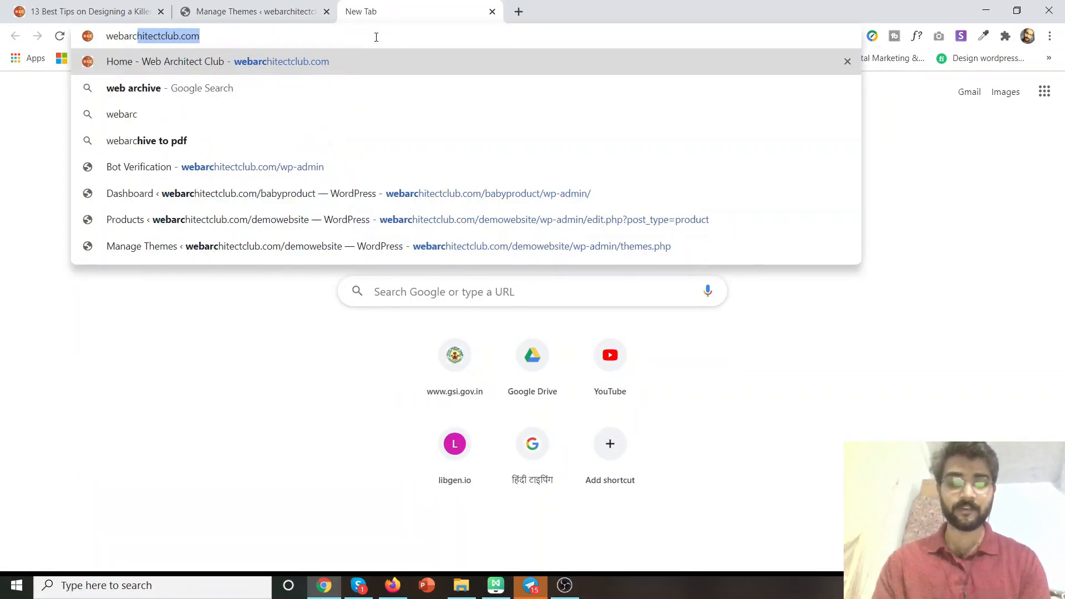
key(End)
text(/gp)
key(Return)
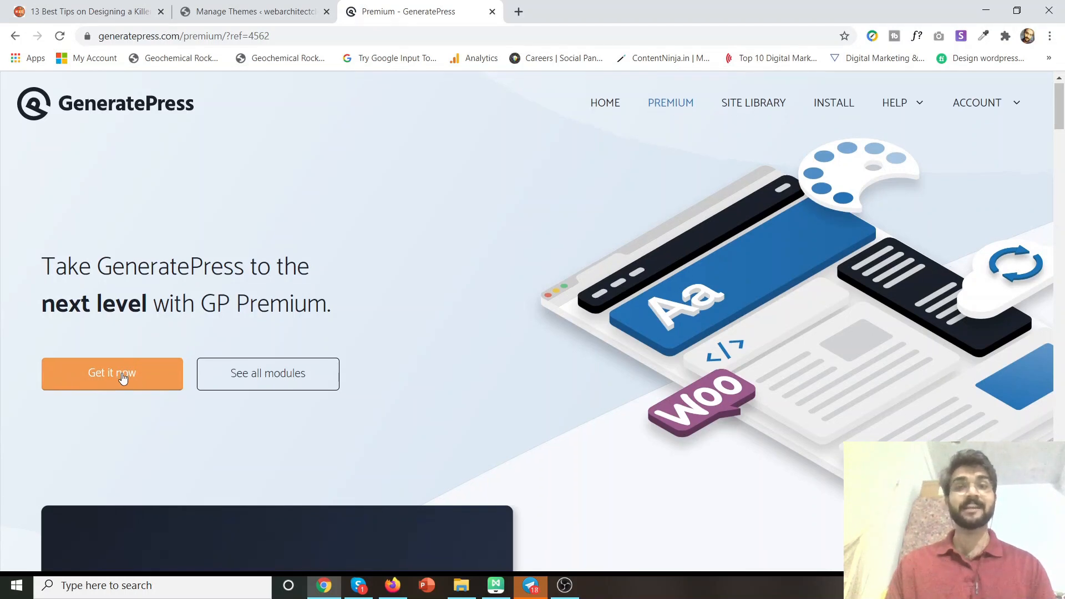
Scroll through the GP Premium modules, $49.95 pricing and FAQ, then return to the top.
scroll(123, 378, down, 13)
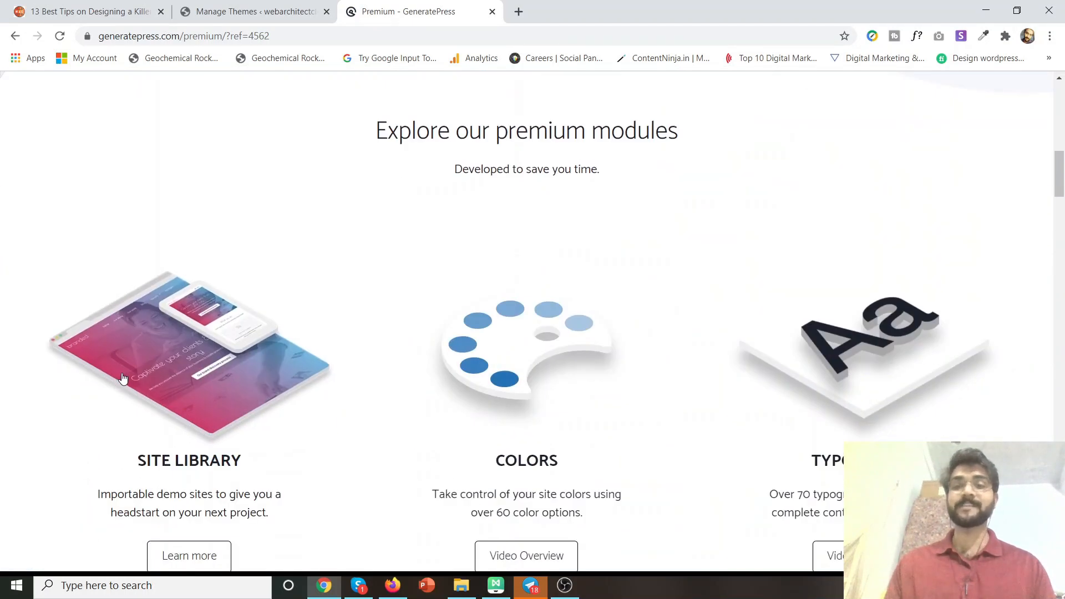
scroll(123, 377, down, 2)
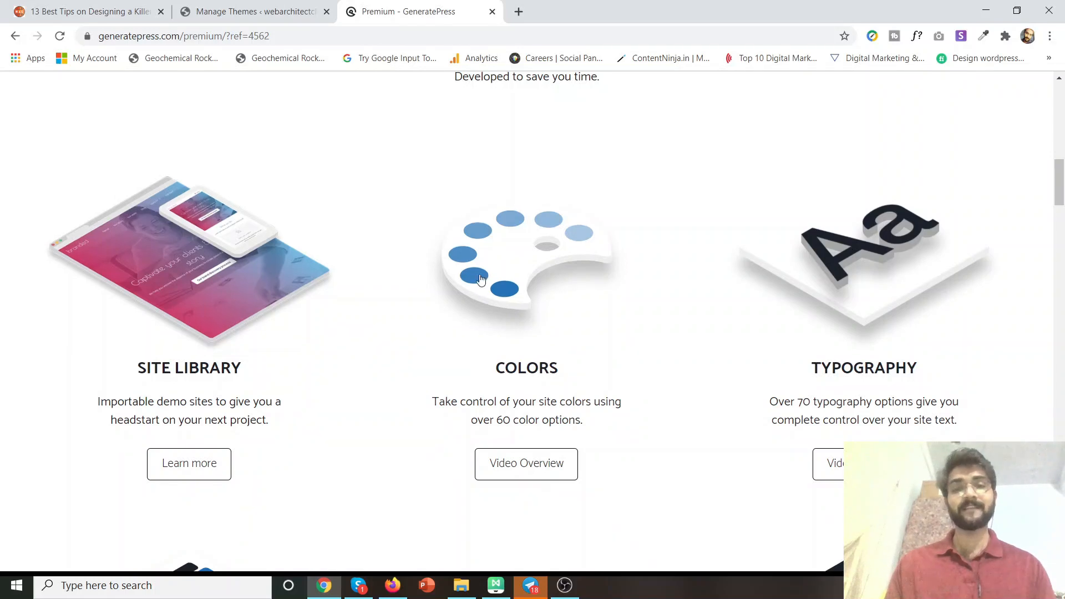
scroll(173, 408, down, 3)
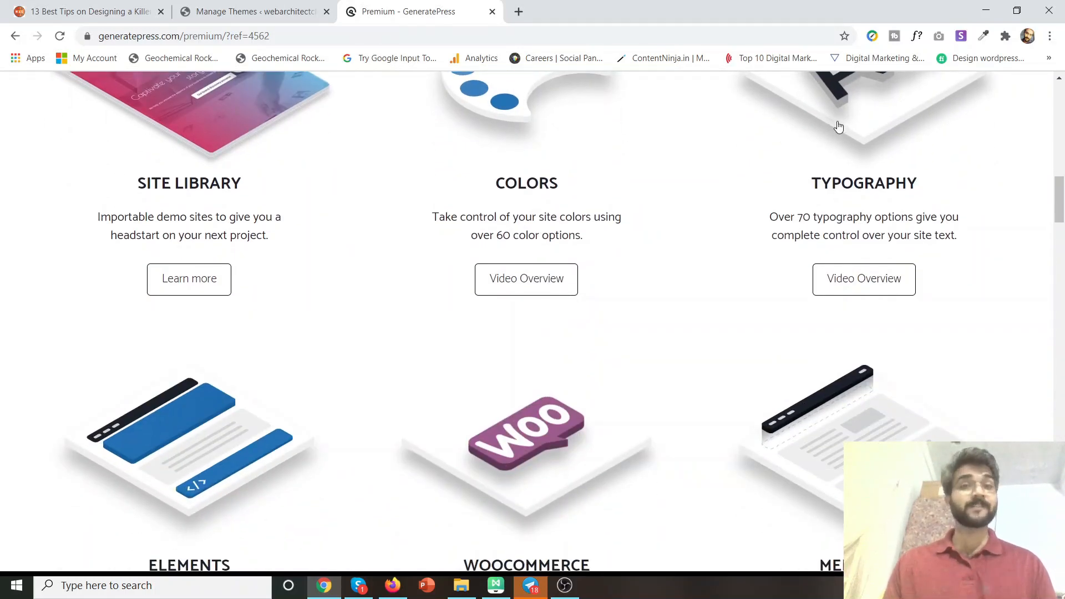
scroll(829, 166, down, 2)
scroll(499, 371, down, 2)
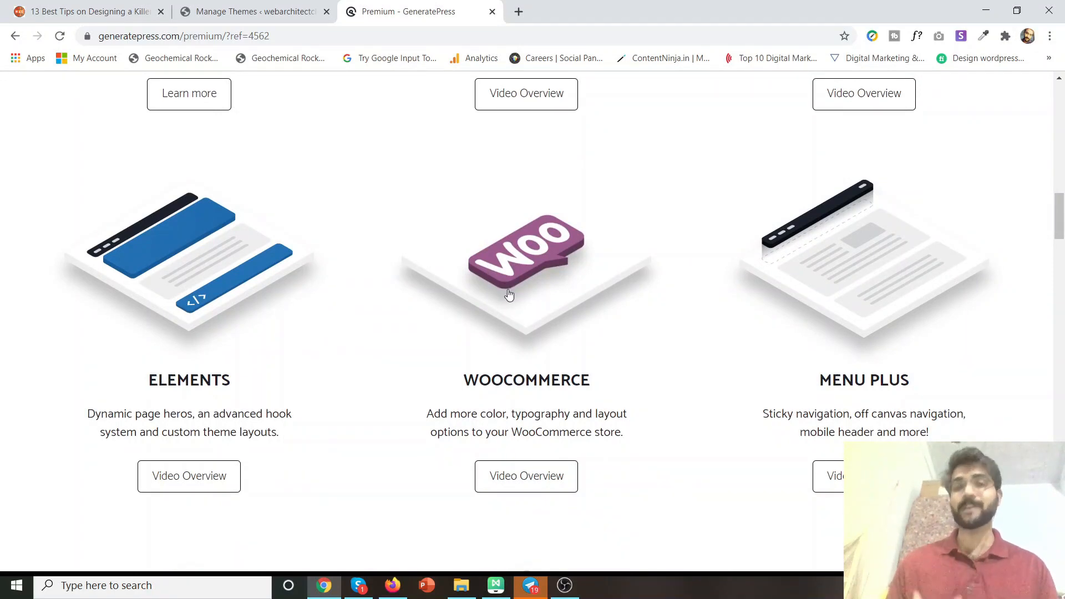
scroll(508, 295, down, 3)
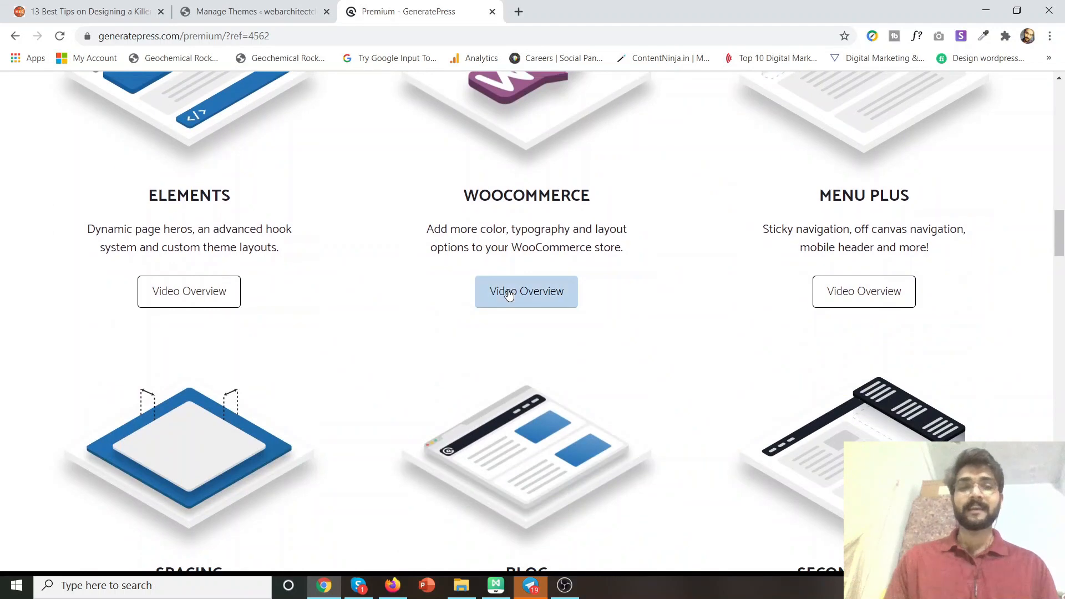
scroll(506, 292, up, 2)
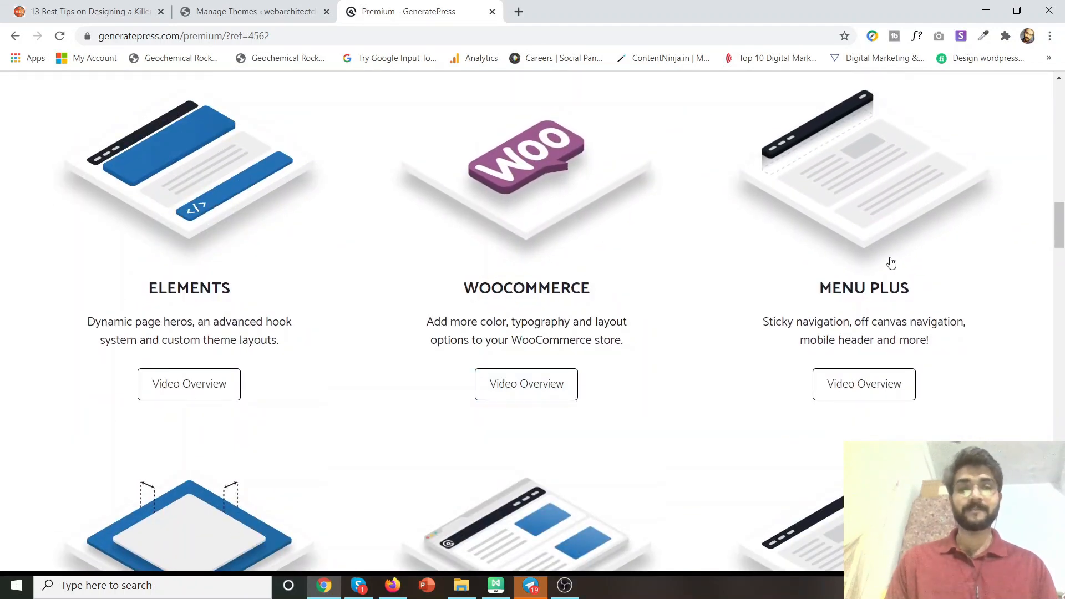
scroll(285, 252, down, 5)
scroll(285, 255, down, 20)
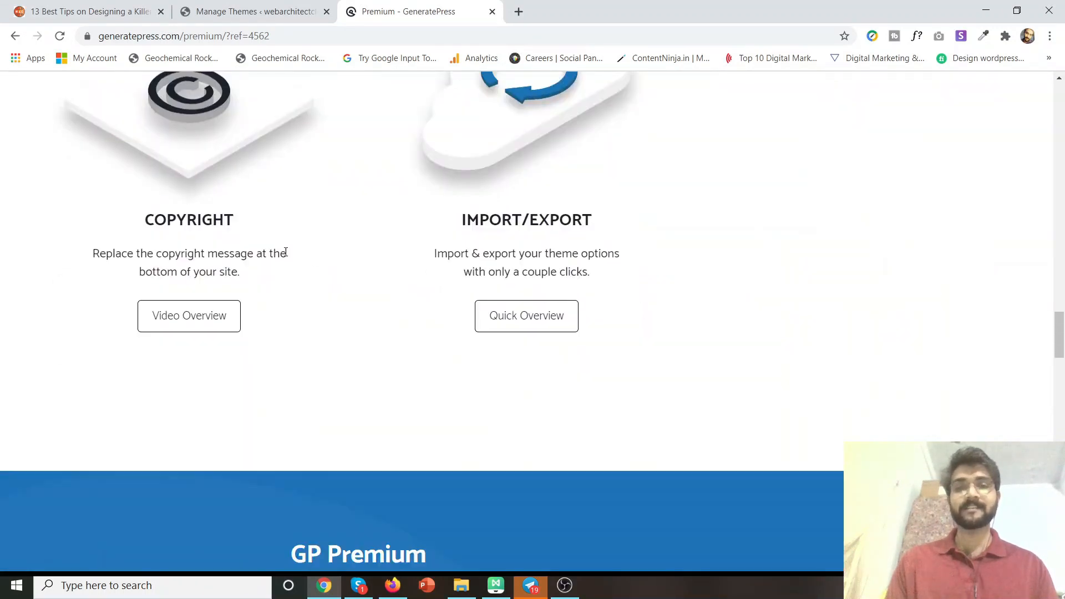
scroll(285, 255, up, 13)
scroll(286, 258, down, 20)
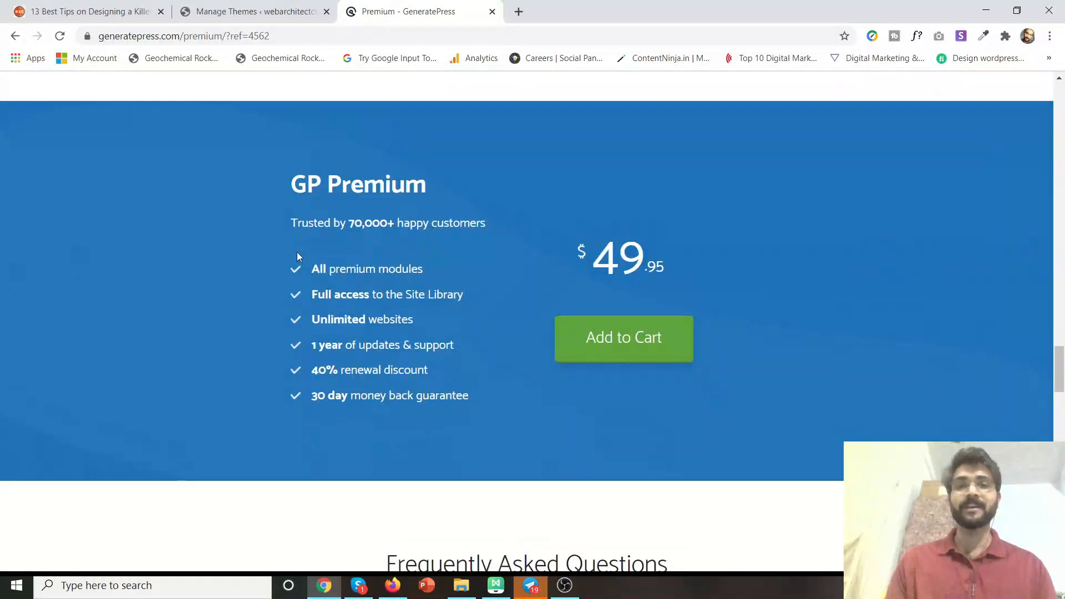
scroll(475, 221, up, 7)
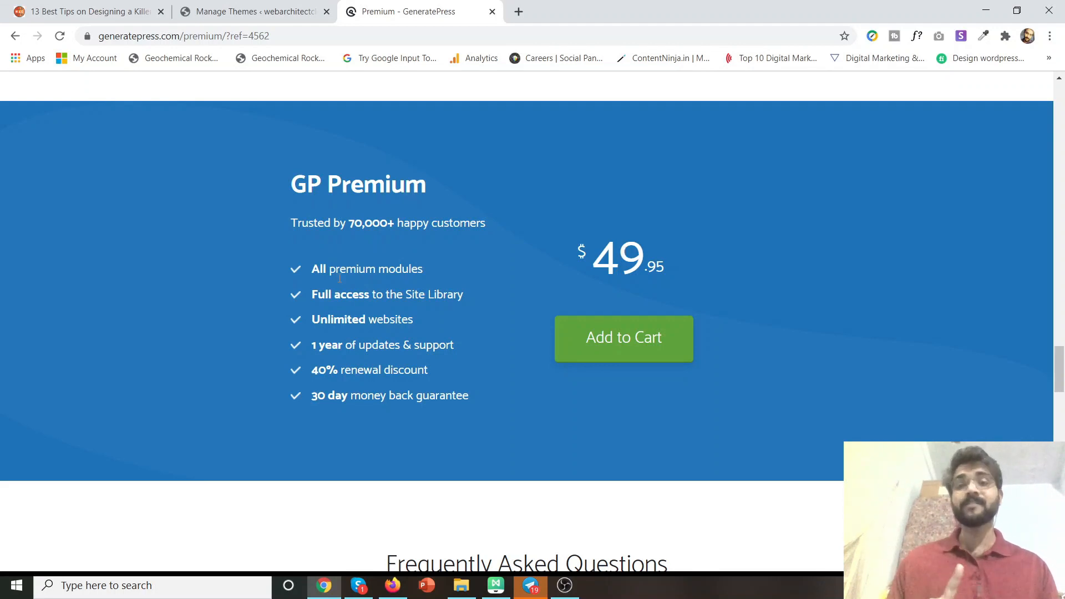
mouse_move(455, 343)
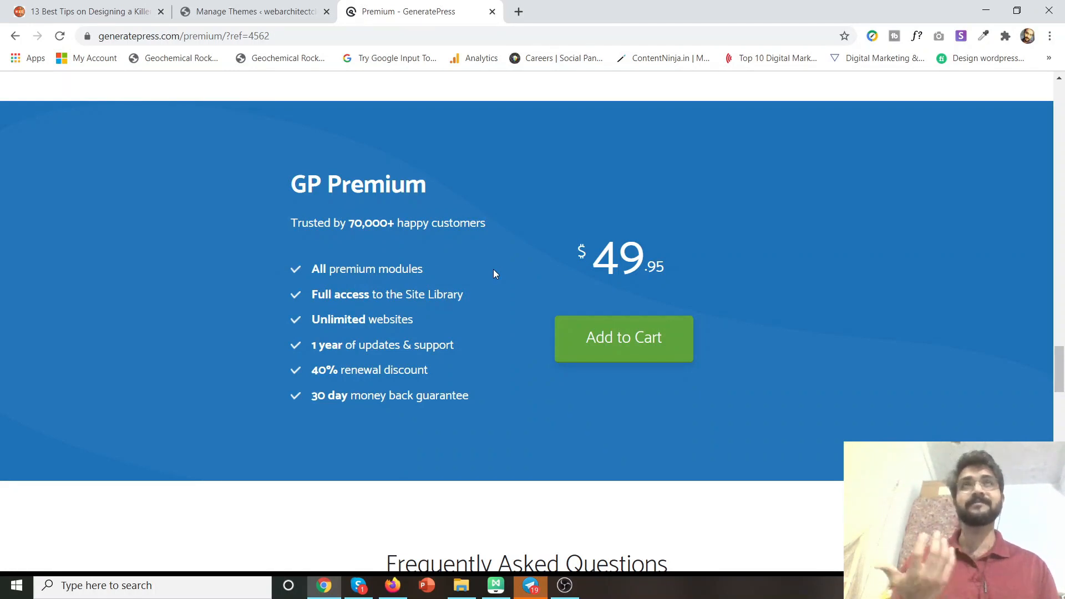
scroll(494, 268, down, 15)
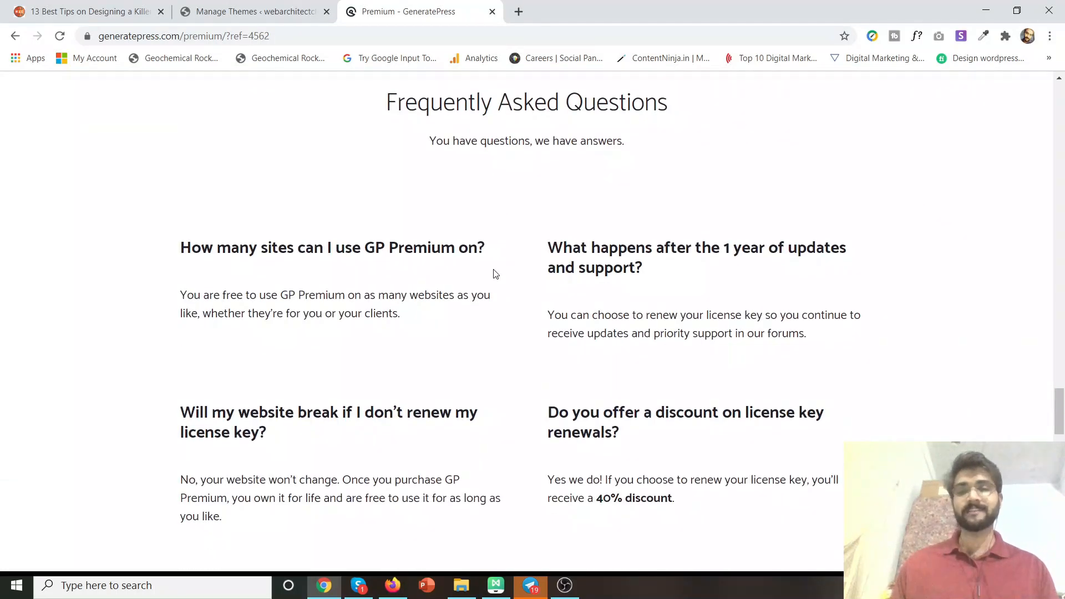
scroll(494, 274, up, 20)
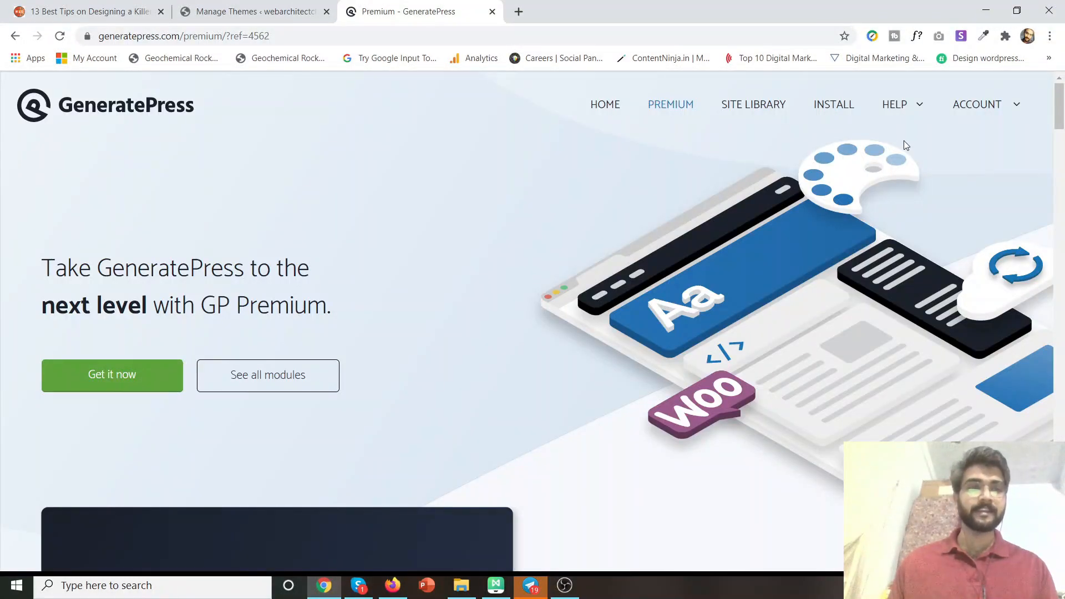
Download GP Premium from Account > Downloads, then return to the WordPress Themes tab.
mouse_move(986, 107)
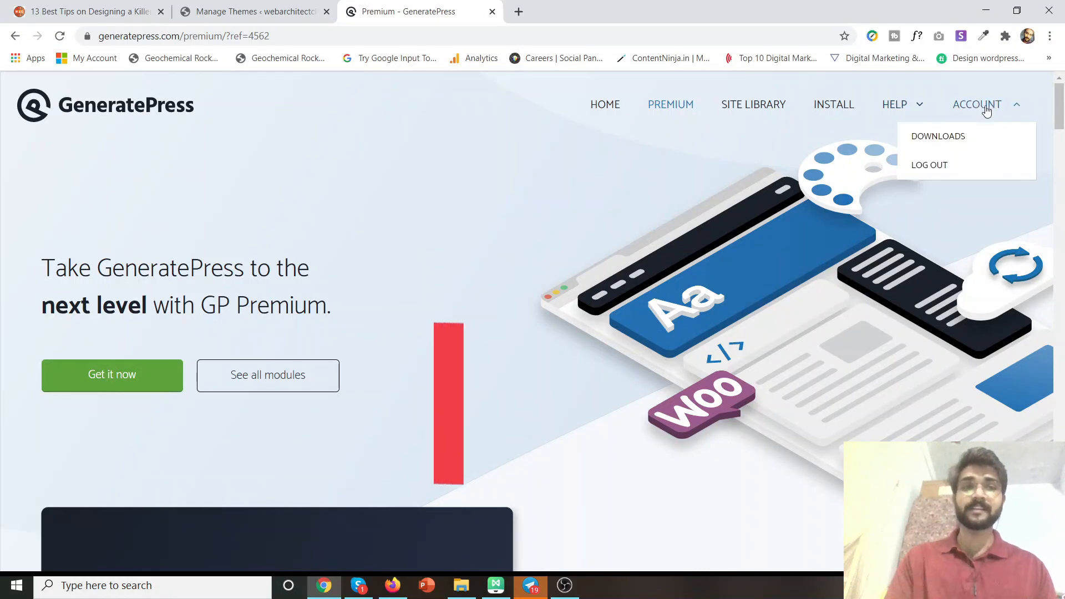
click(956, 137)
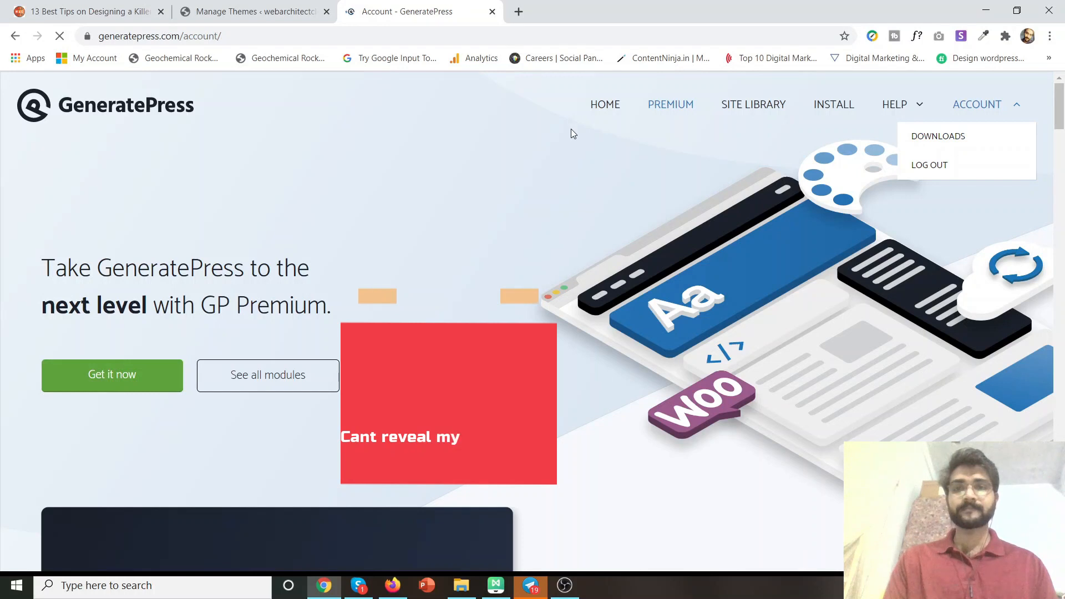
scroll(459, 233, down, 2)
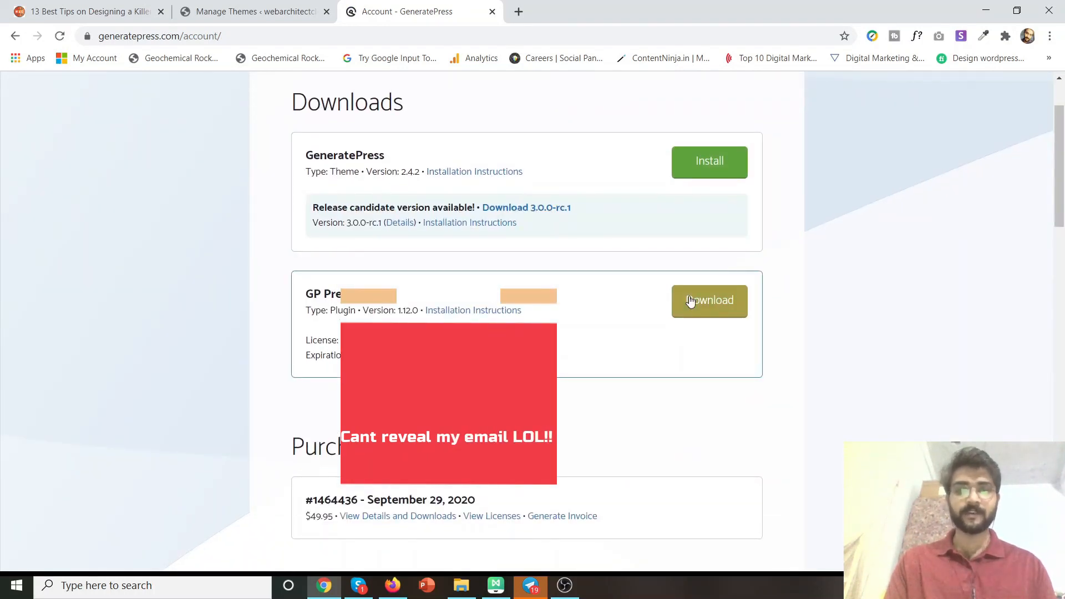
click(707, 303)
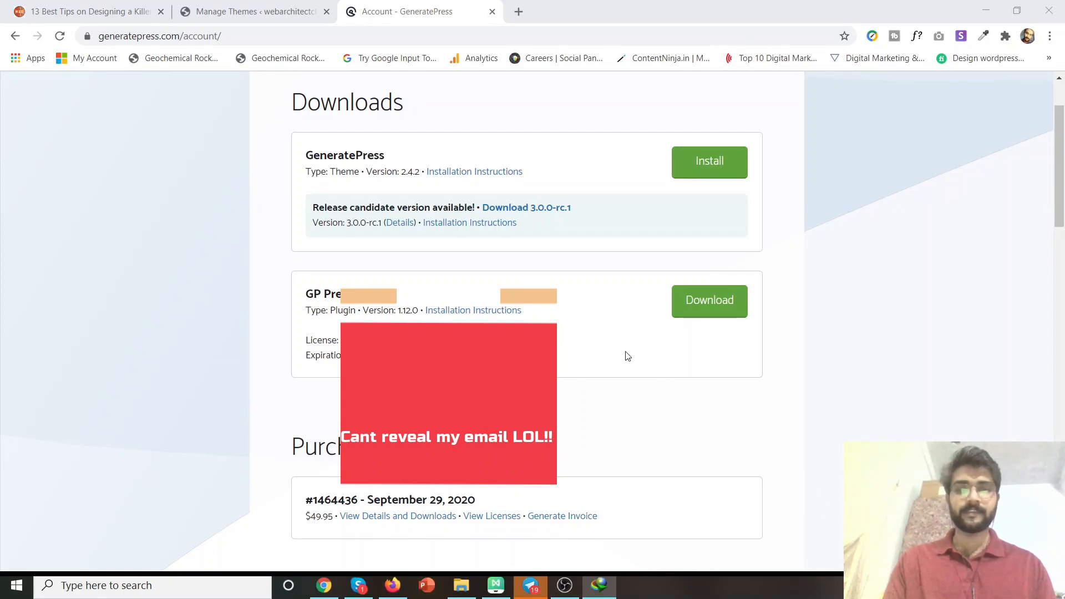
click(610, 354)
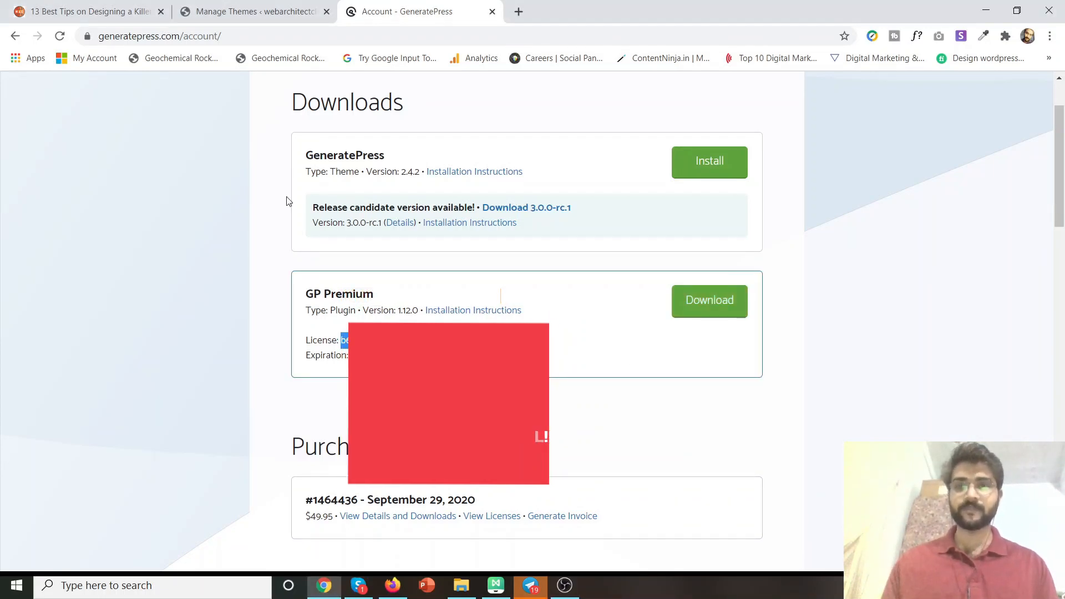
click(225, 4)
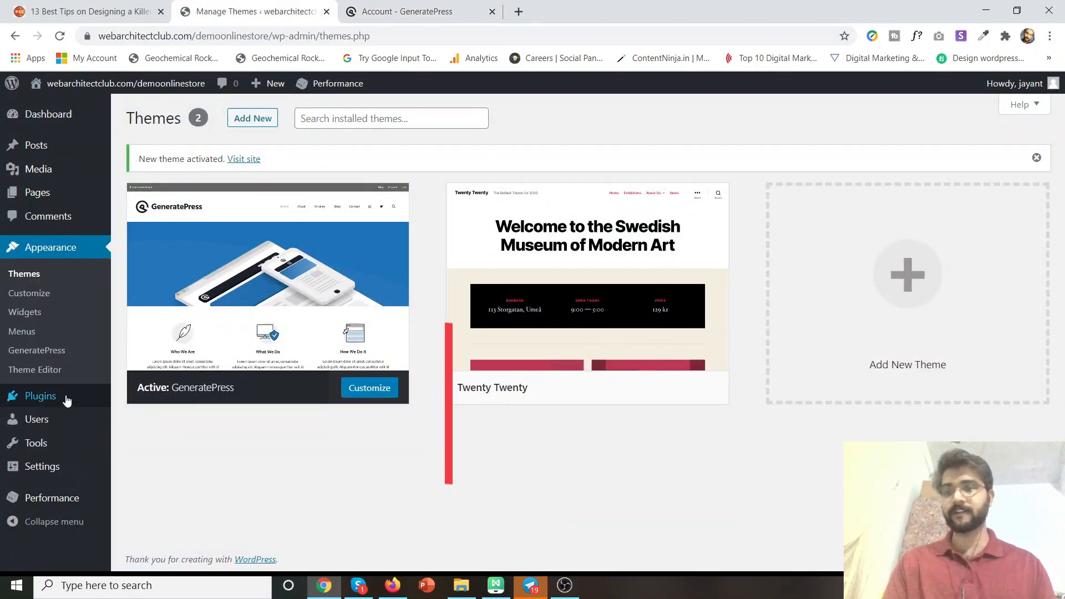
Upload gp-premium-1.11.3.zip under Plugins > Add New > Upload Plugin, install it and activate it.
mouse_move(84, 406)
click(140, 418)
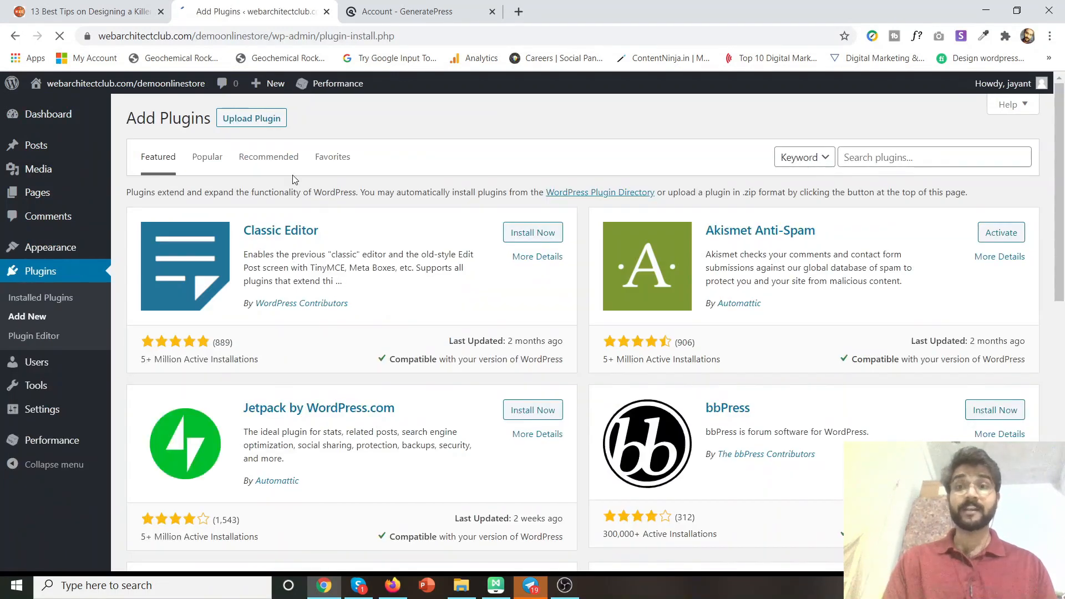
click(258, 123)
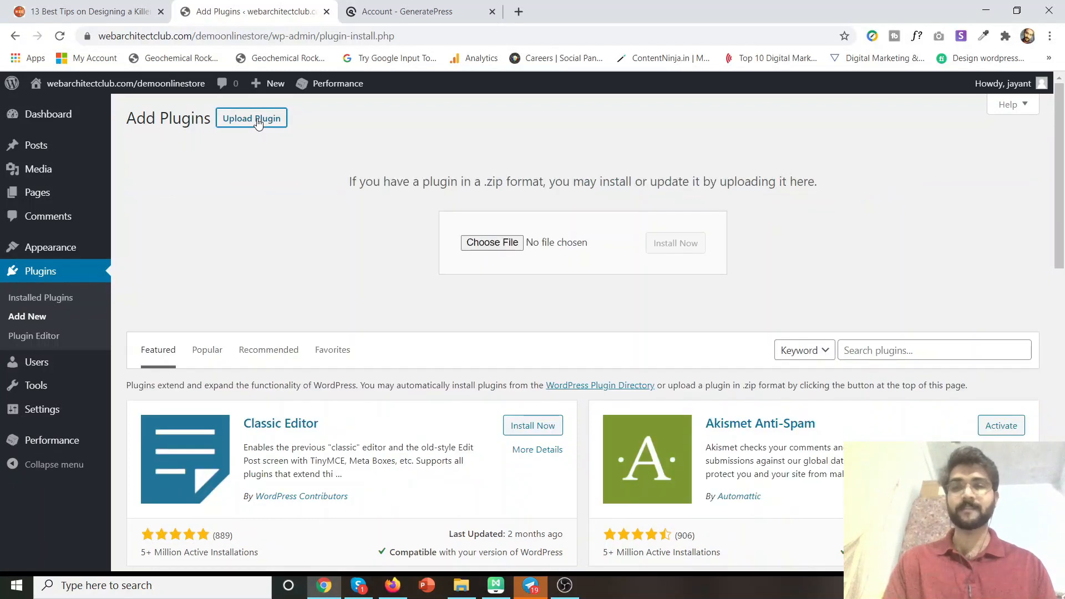
click(493, 243)
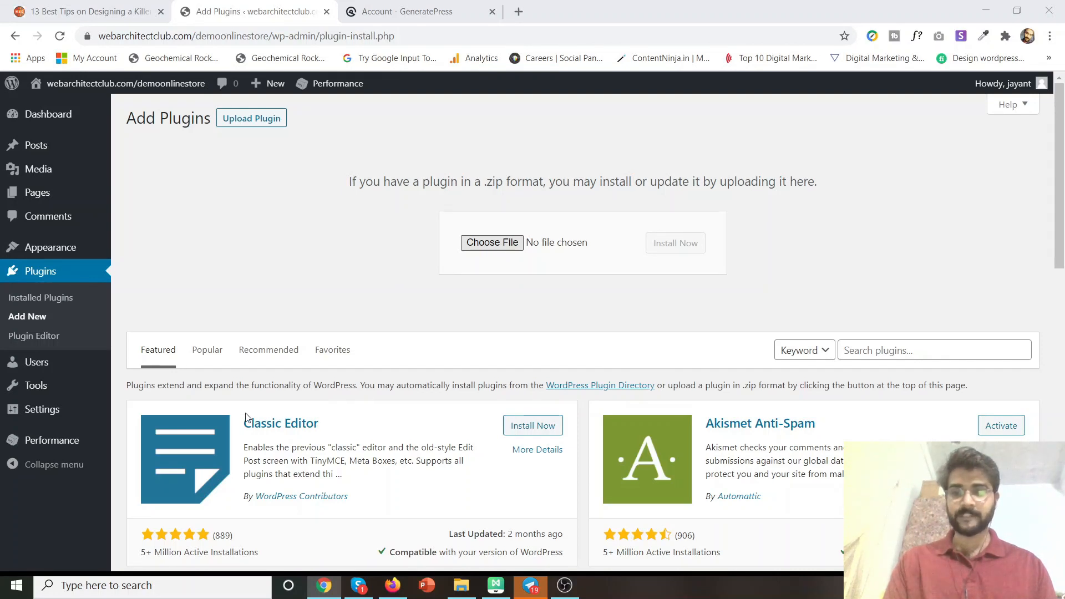
click(625, 507)
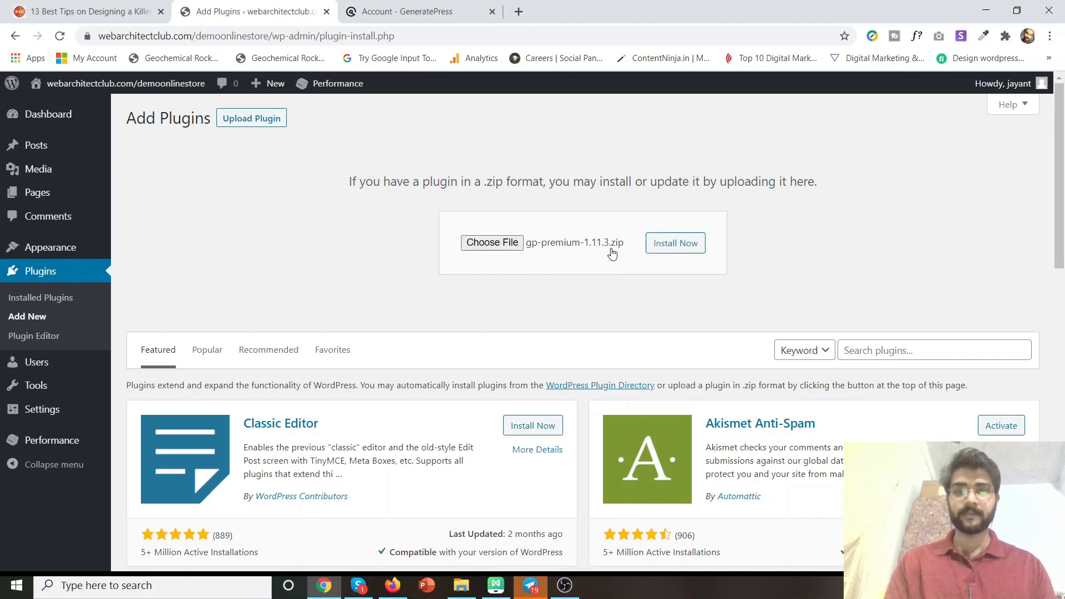
click(672, 244)
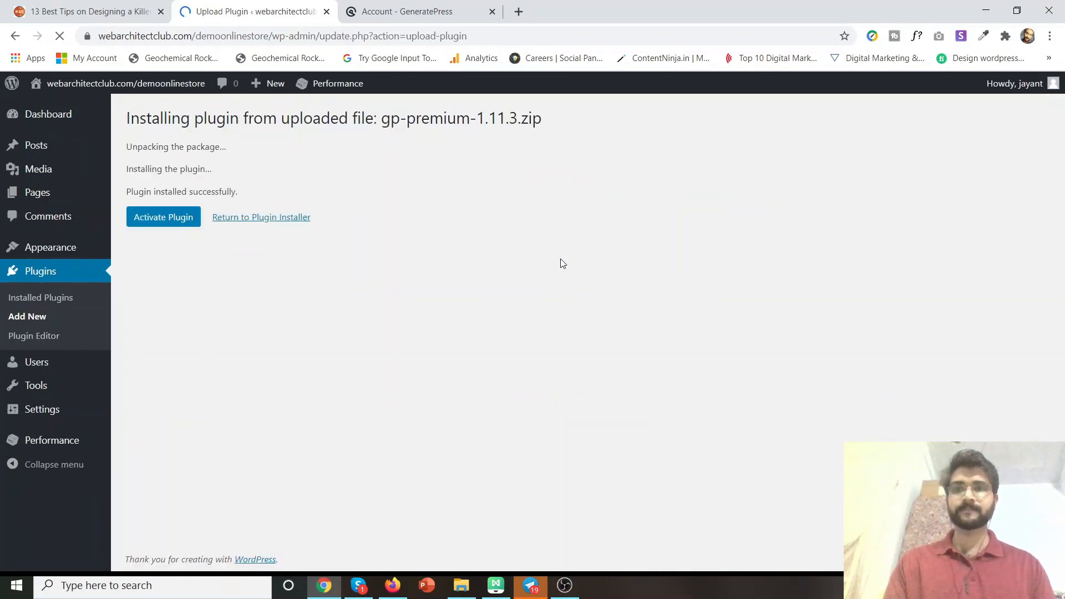
click(149, 222)
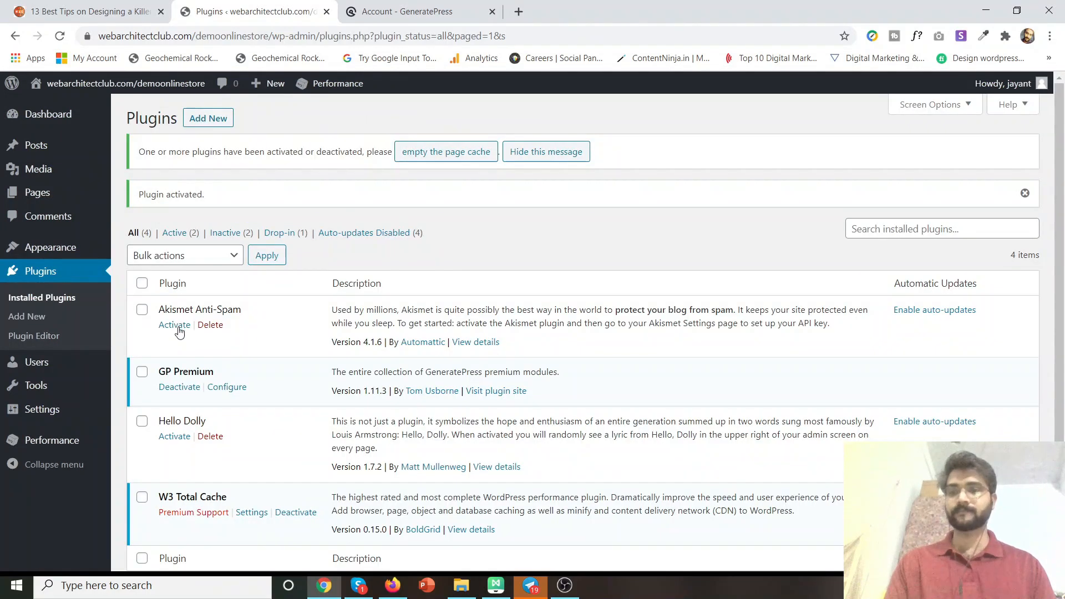
scroll(178, 330, down, 2)
On the GeneratePress settings page, paste the GP Premium license key and save it.
mouse_move(40, 257)
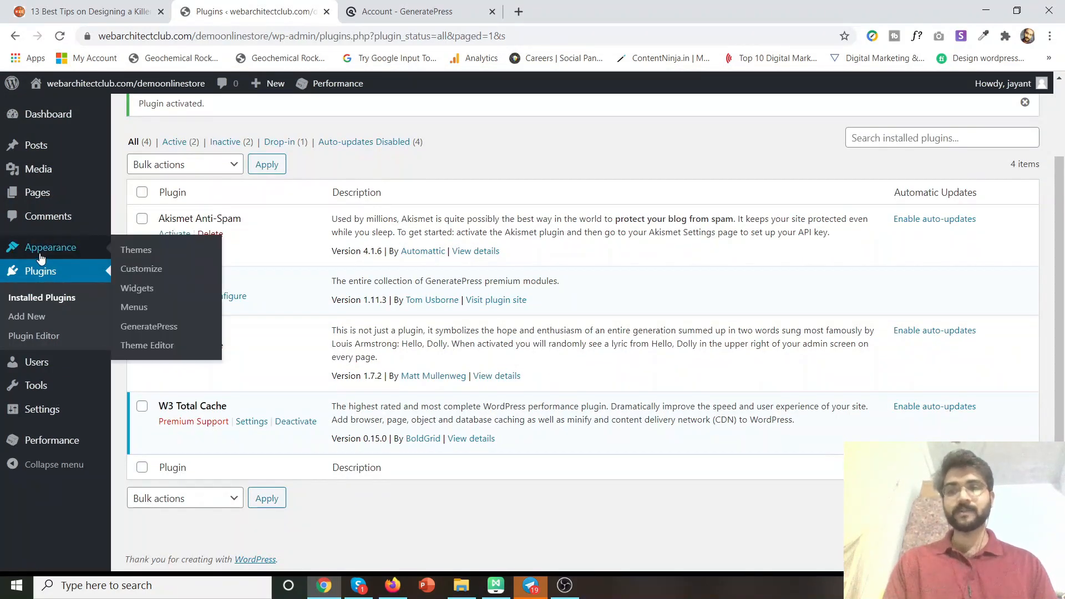
click(153, 328)
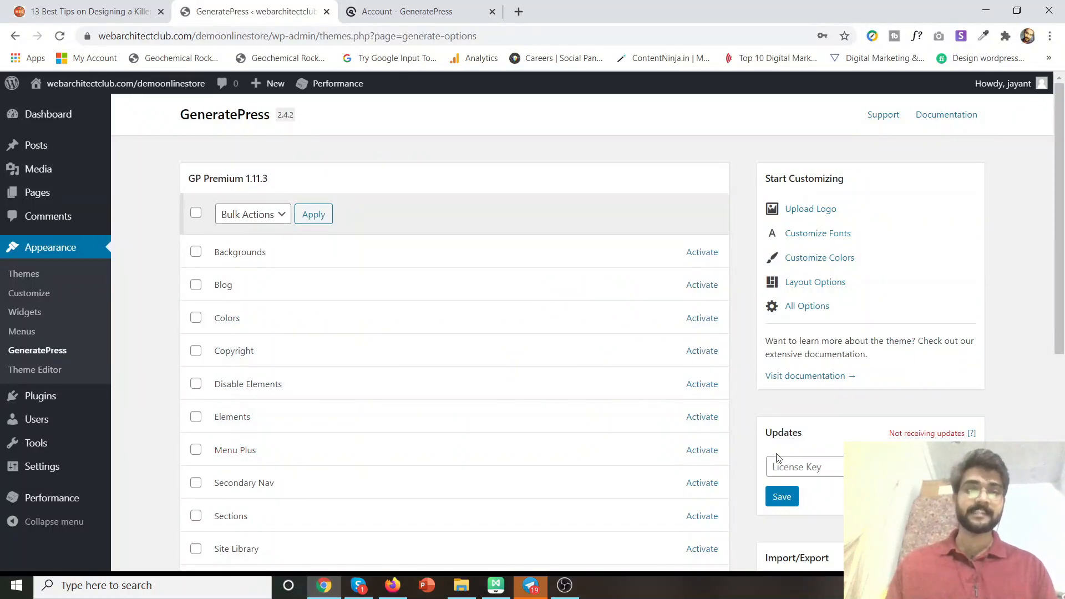
click(796, 465)
key(ctrl+v)
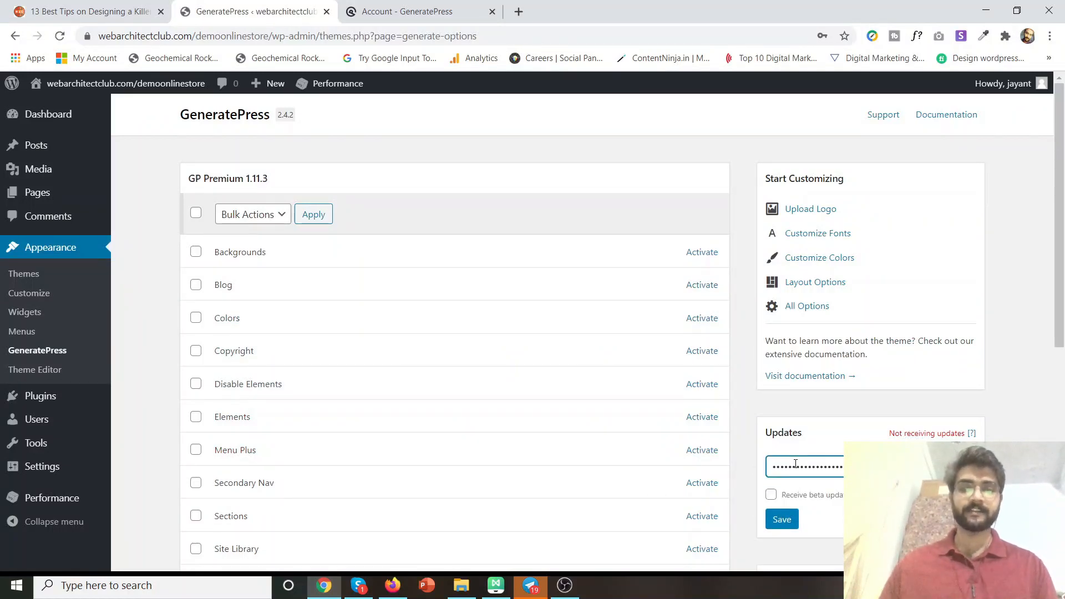
click(786, 520)
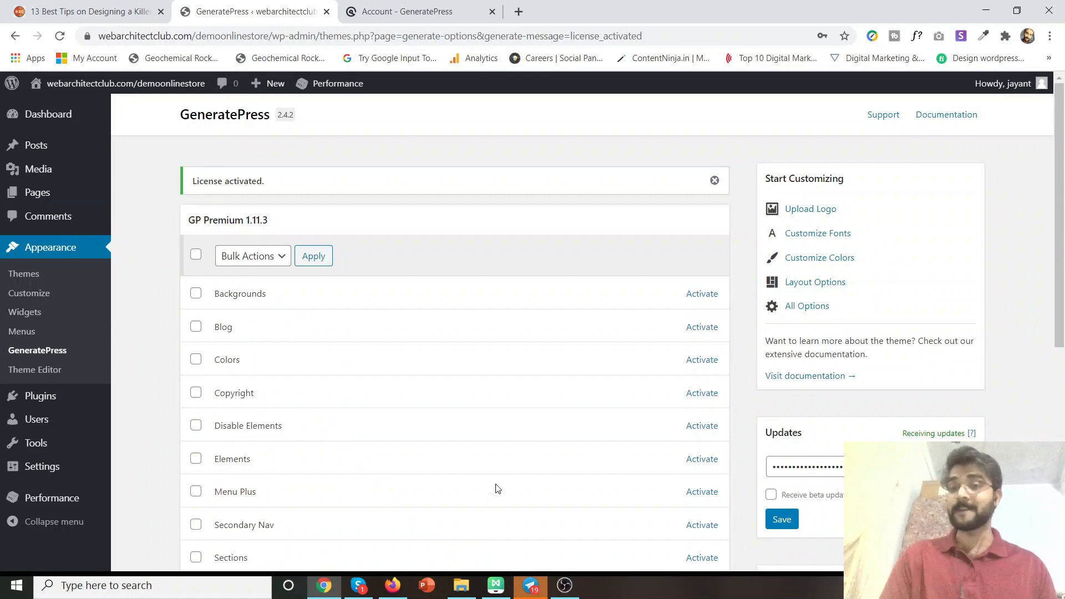
Select all GP Premium modules, noting WooCommerce is unavailable, and try applying the bulk action.
click(195, 255)
scroll(218, 333, down, 5)
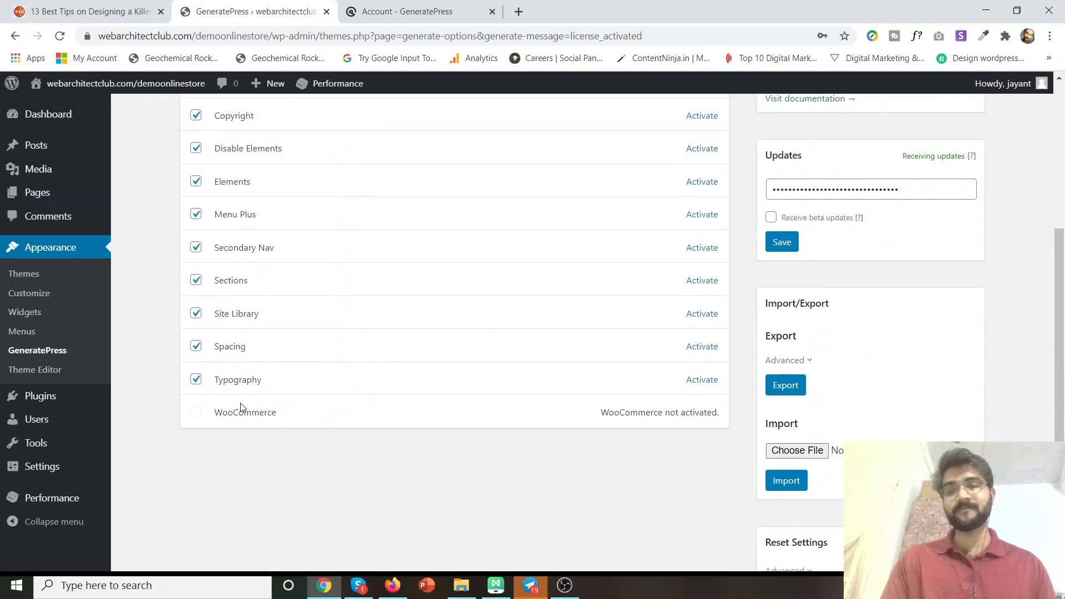
scroll(316, 404, up, 4)
scroll(268, 309, down, 4)
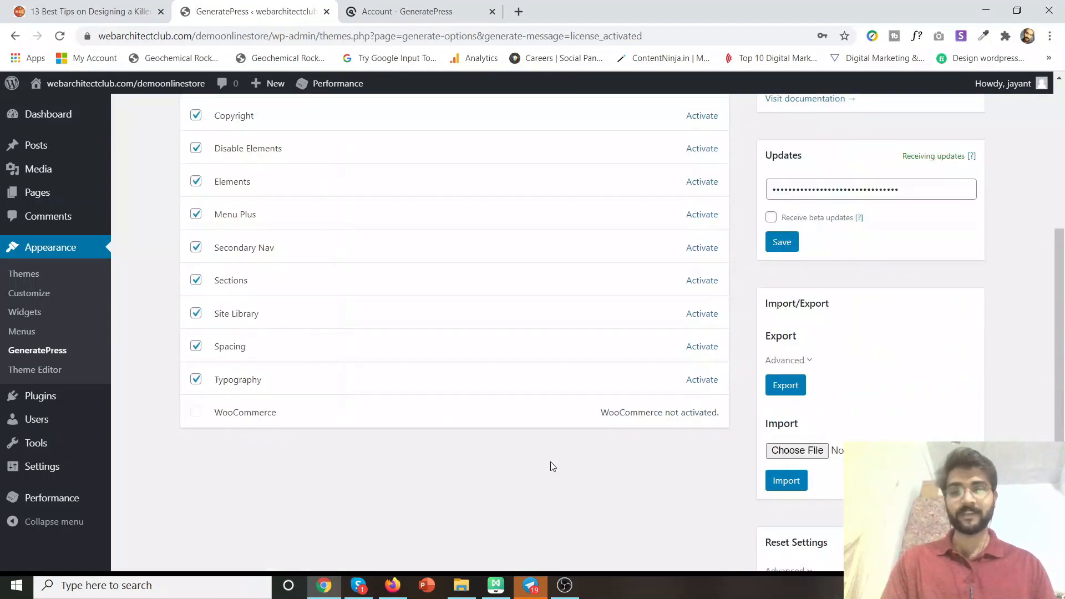
drag(666, 414, 585, 416)
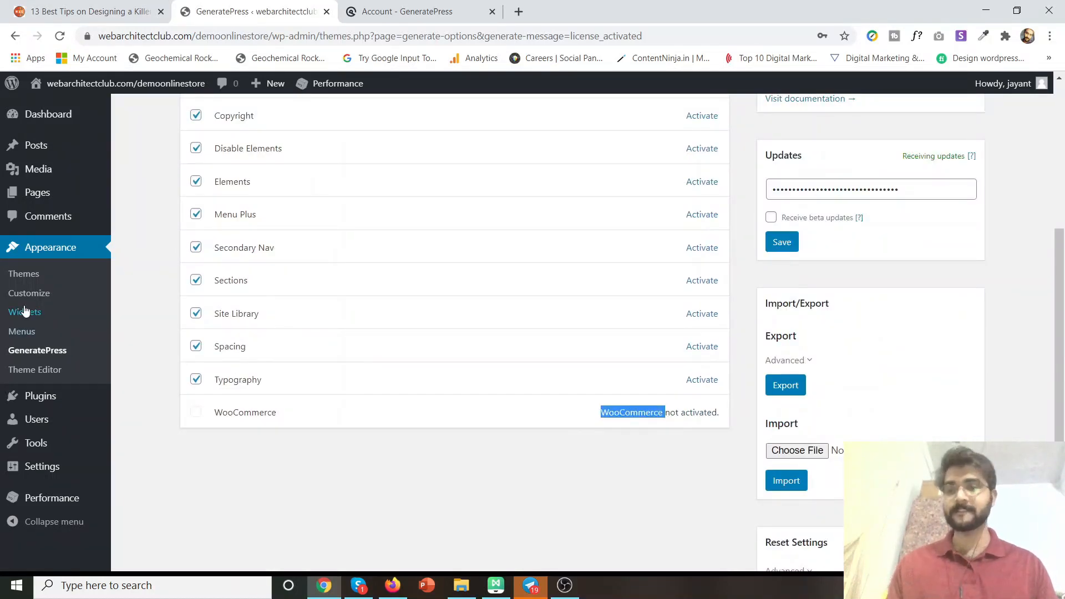
scroll(342, 372, up, 5)
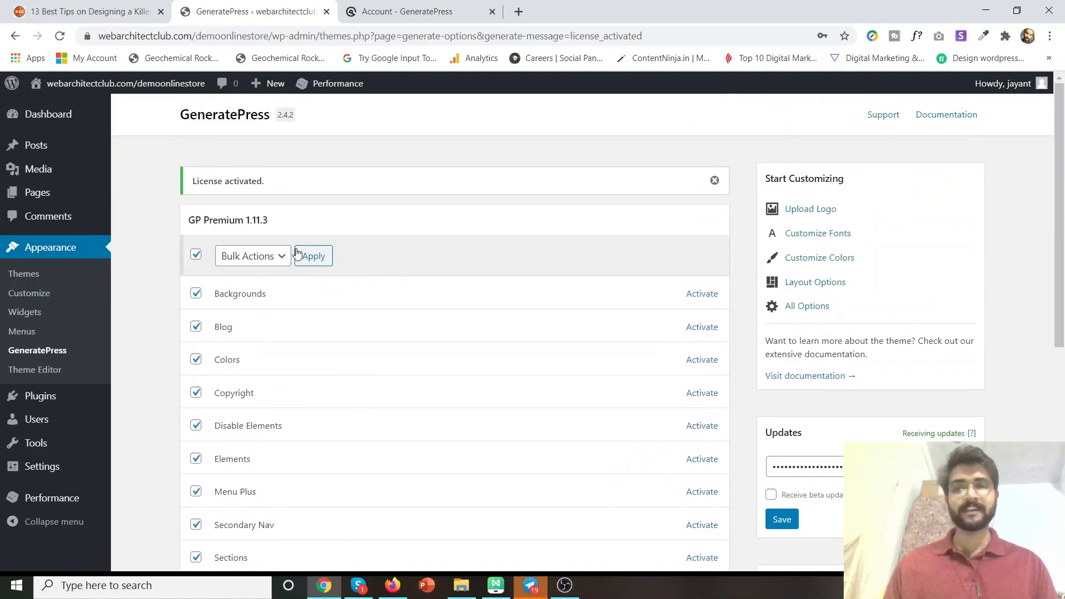
click(312, 256)
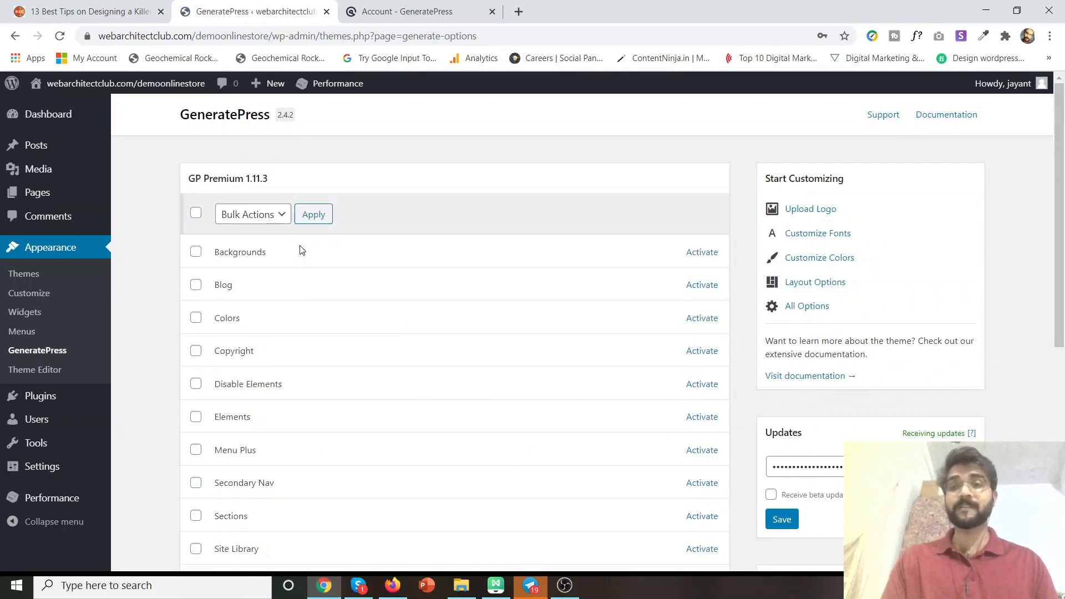
Reselect all modules and apply the Activate bulk action.
click(196, 213)
click(255, 216)
click(255, 240)
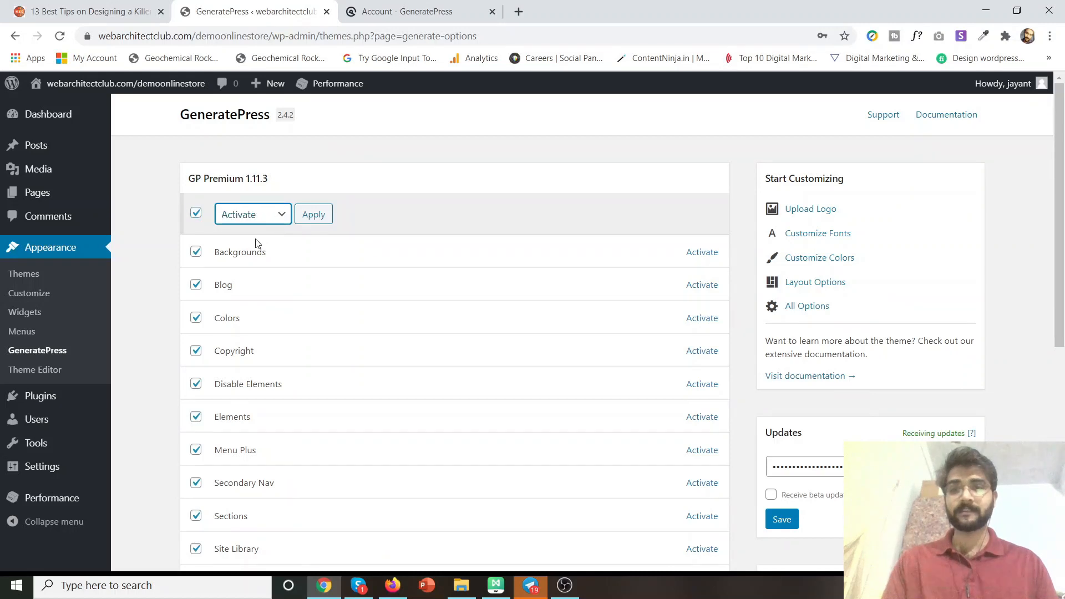
click(312, 215)
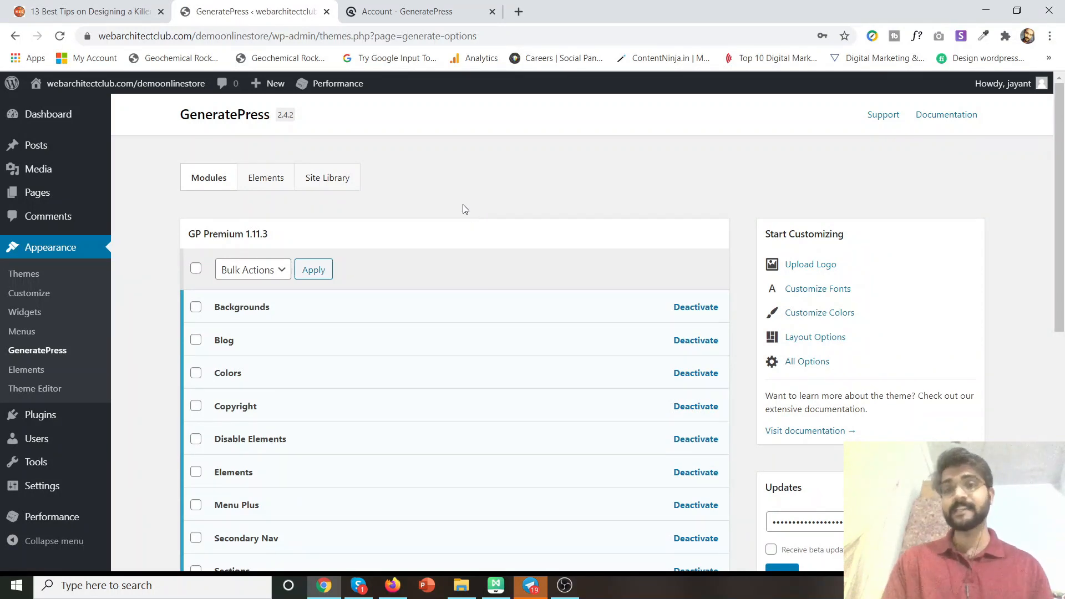
Open the GeneratePress Site Library and browse past Imprint, Tasty and Merch down to Prime.
click(326, 181)
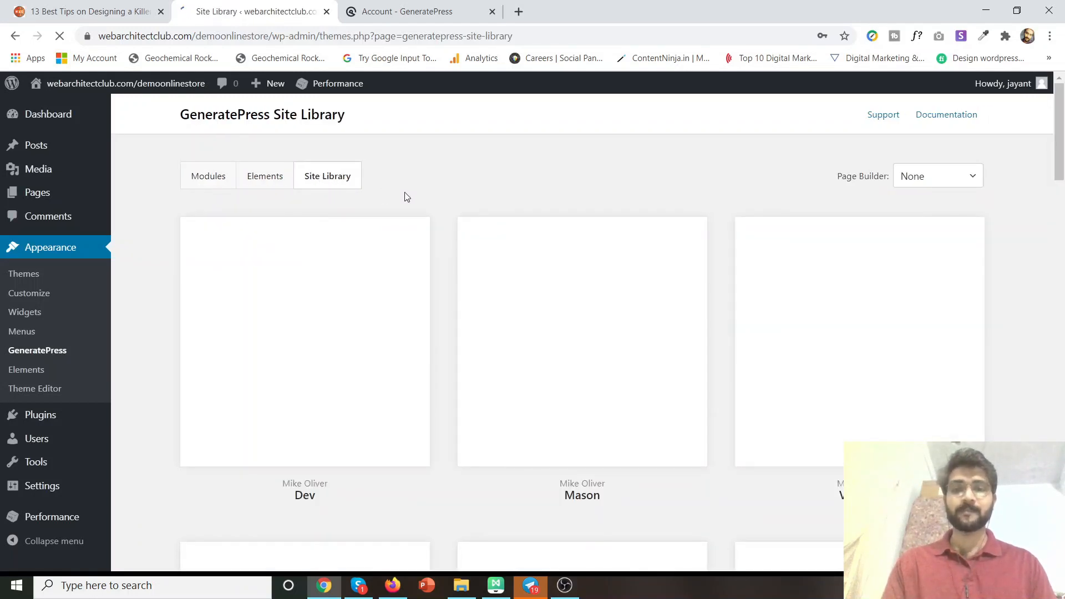
scroll(421, 194, down, 10)
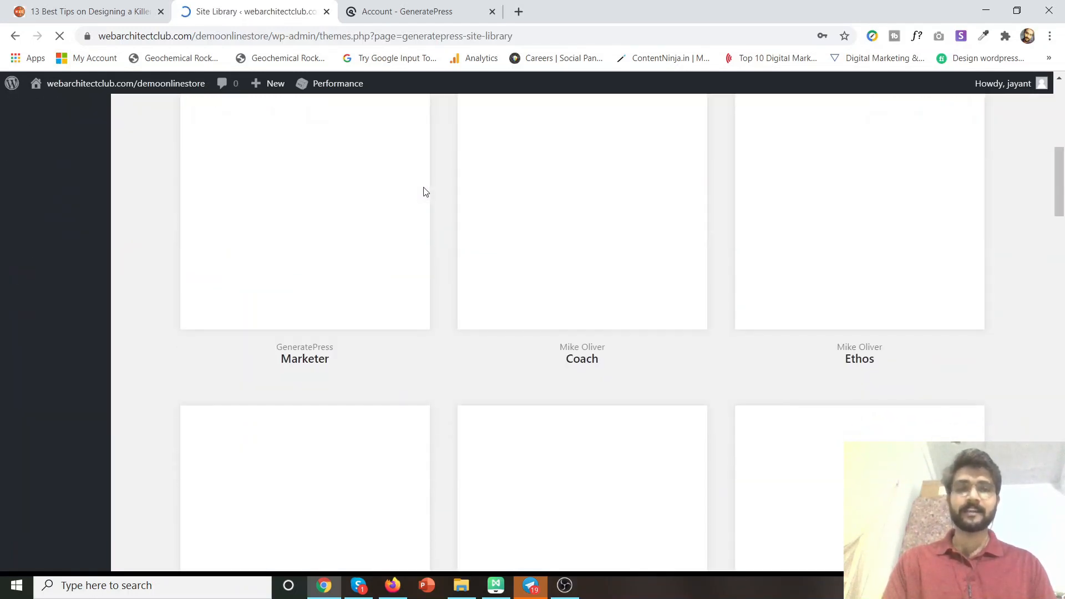
scroll(424, 191, down, 5)
scroll(424, 191, up, 15)
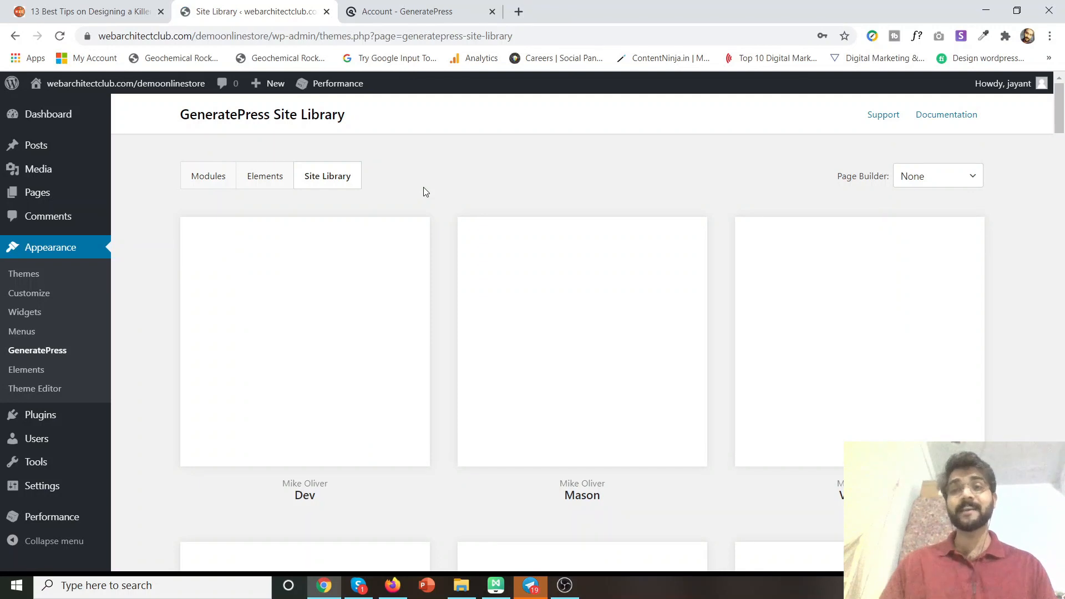
scroll(423, 191, down, 10)
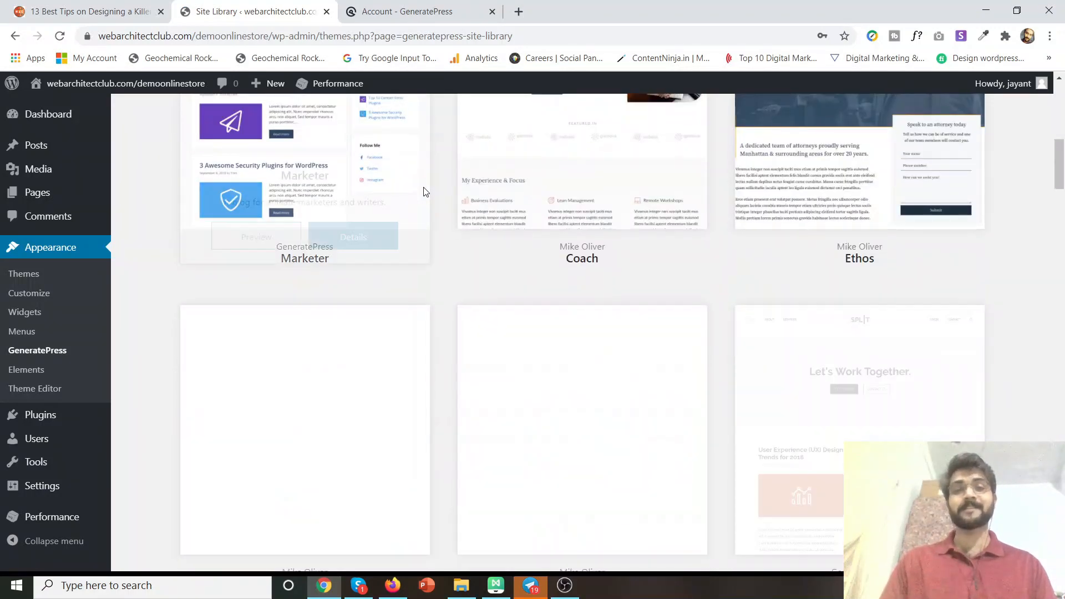
scroll(423, 191, down, 6)
scroll(423, 191, up, 6)
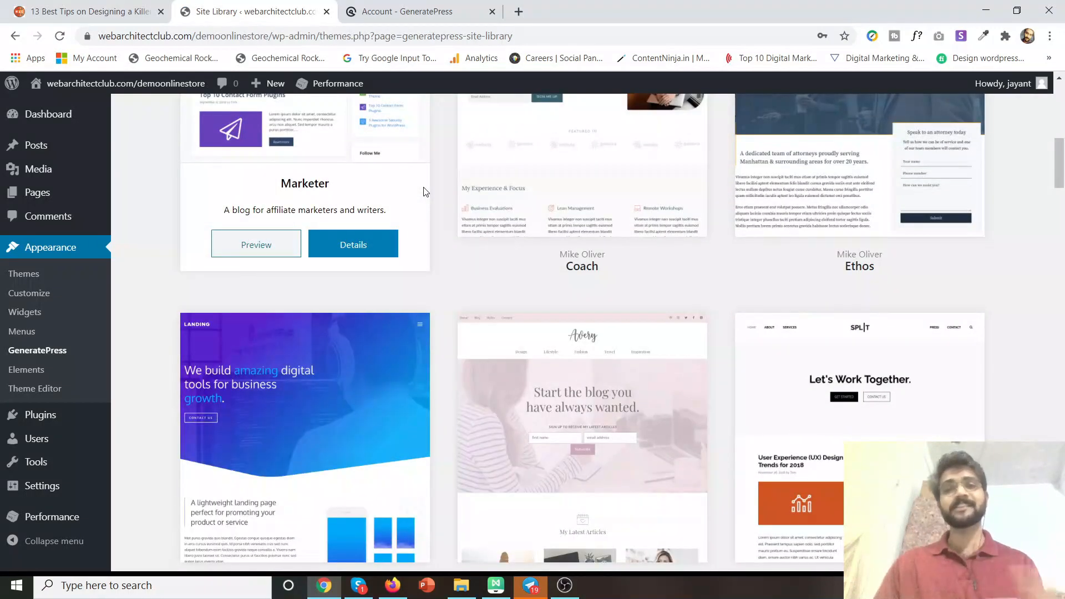
scroll(427, 270, down, 2)
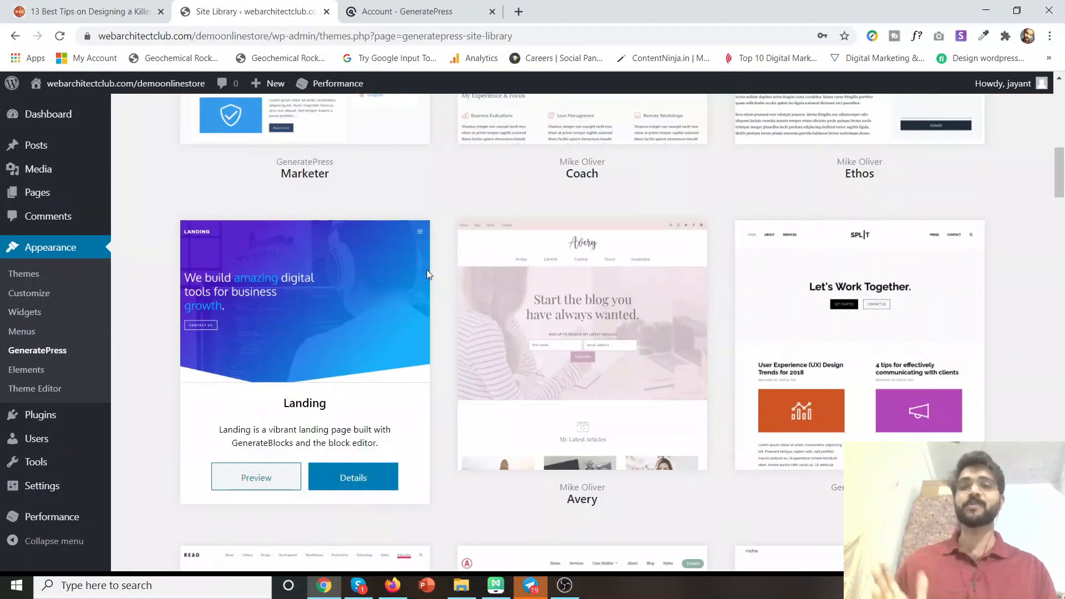
scroll(427, 271, down, 9)
scroll(427, 274, down, 7)
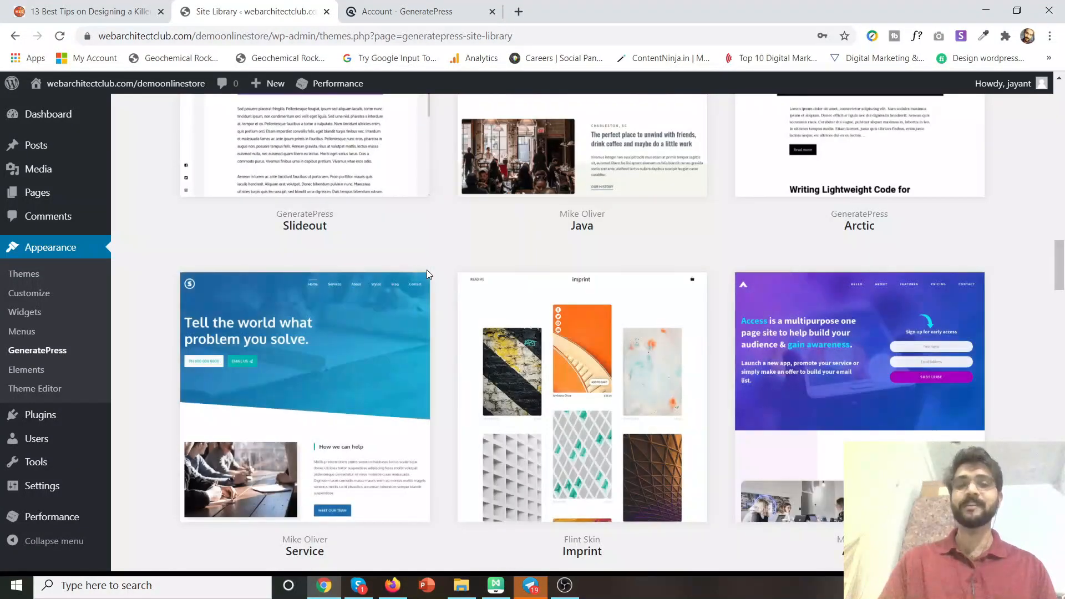
scroll(427, 274, down, 5)
scroll(427, 274, up, 3)
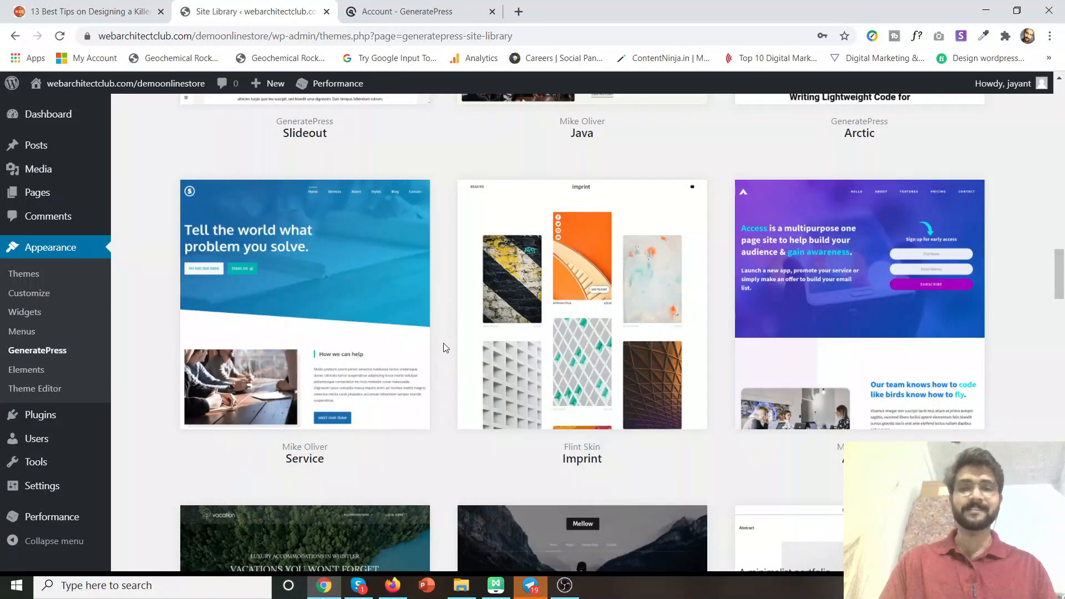
scroll(447, 347, down, 5)
scroll(449, 348, down, 3)
scroll(449, 348, down, 8)
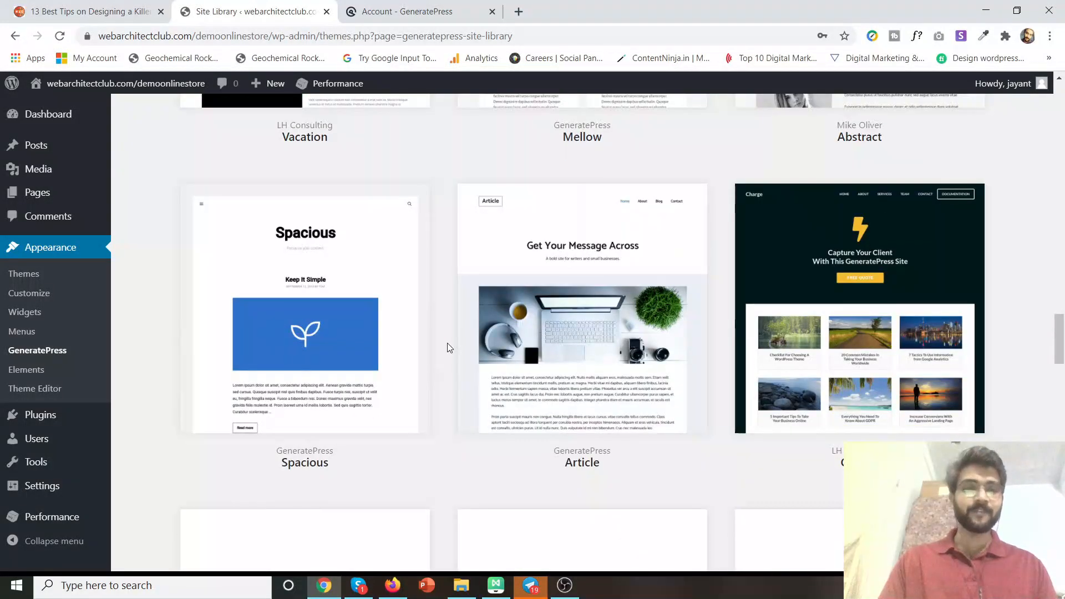
scroll(447, 343, down, 5)
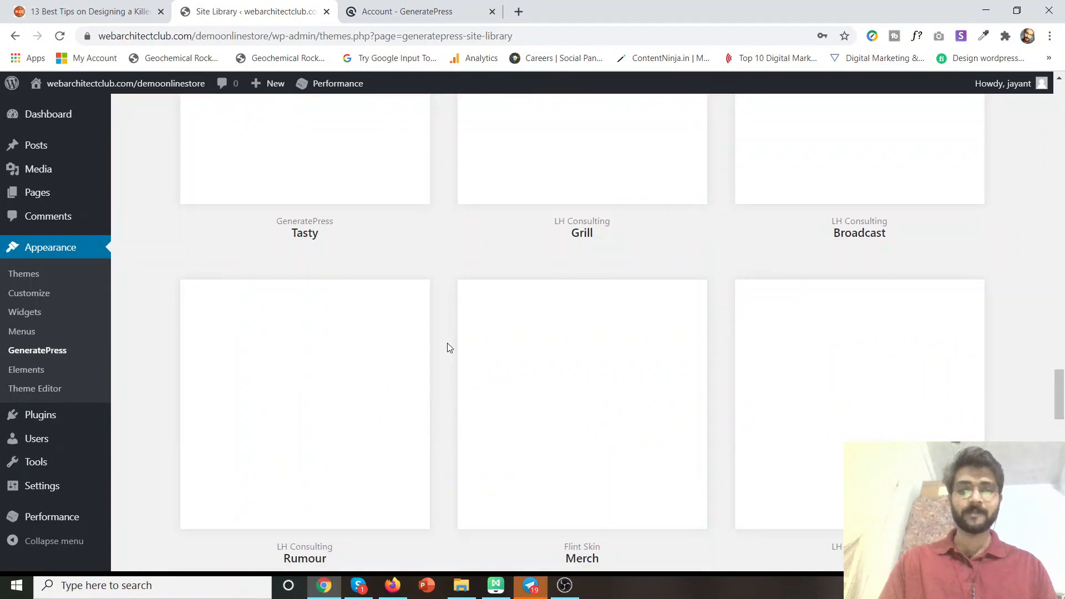
scroll(447, 344, up, 9)
scroll(447, 347, down, 4)
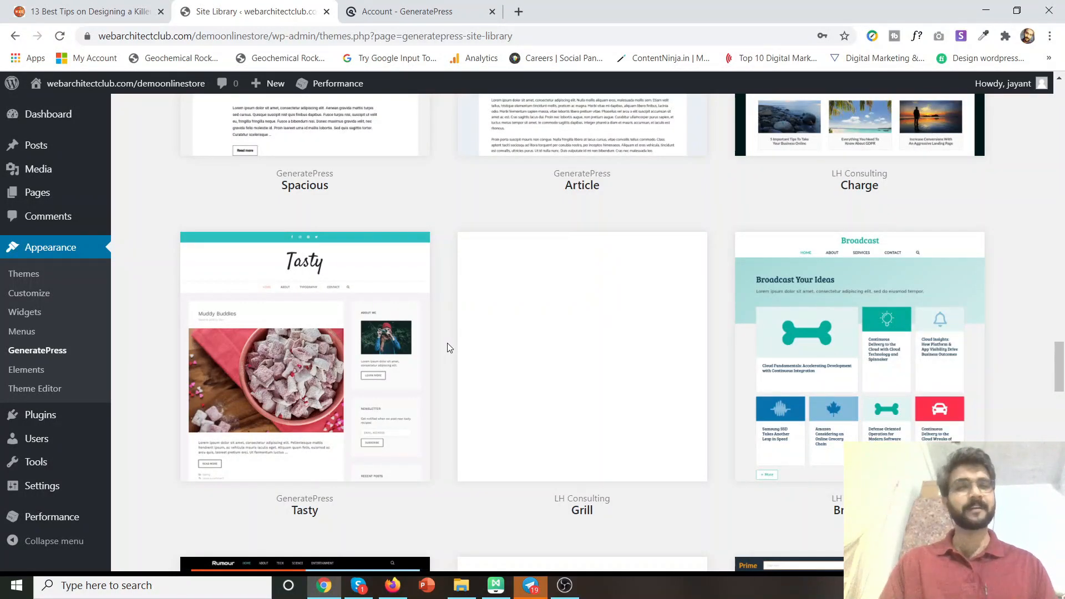
scroll(449, 348, down, 5)
scroll(817, 374, down, 2)
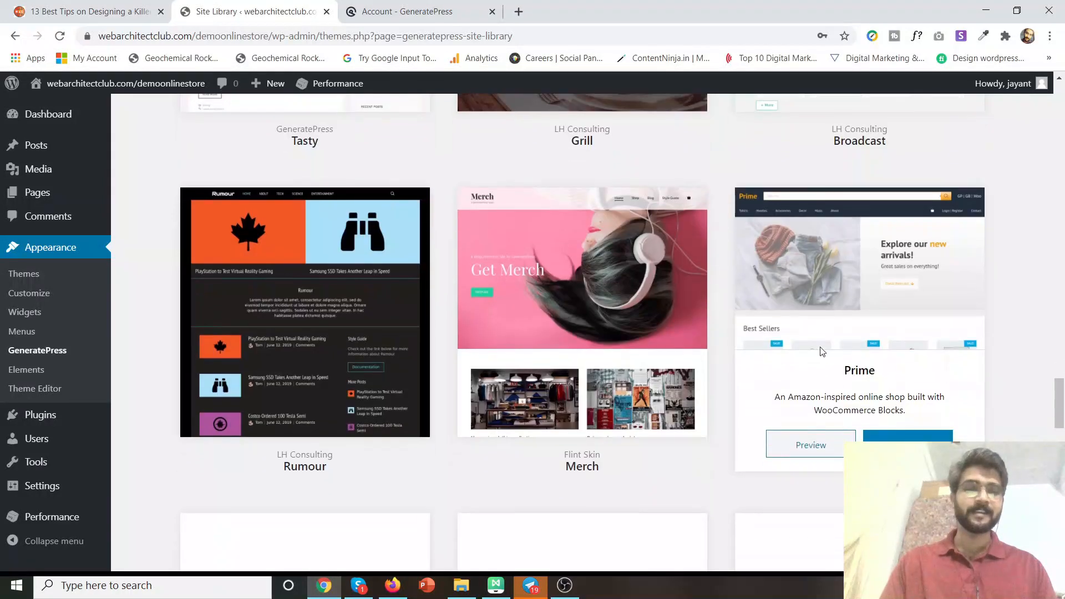
Preview the Prime shop template with its 'Explore our new arrivals!' banner.
click(811, 445)
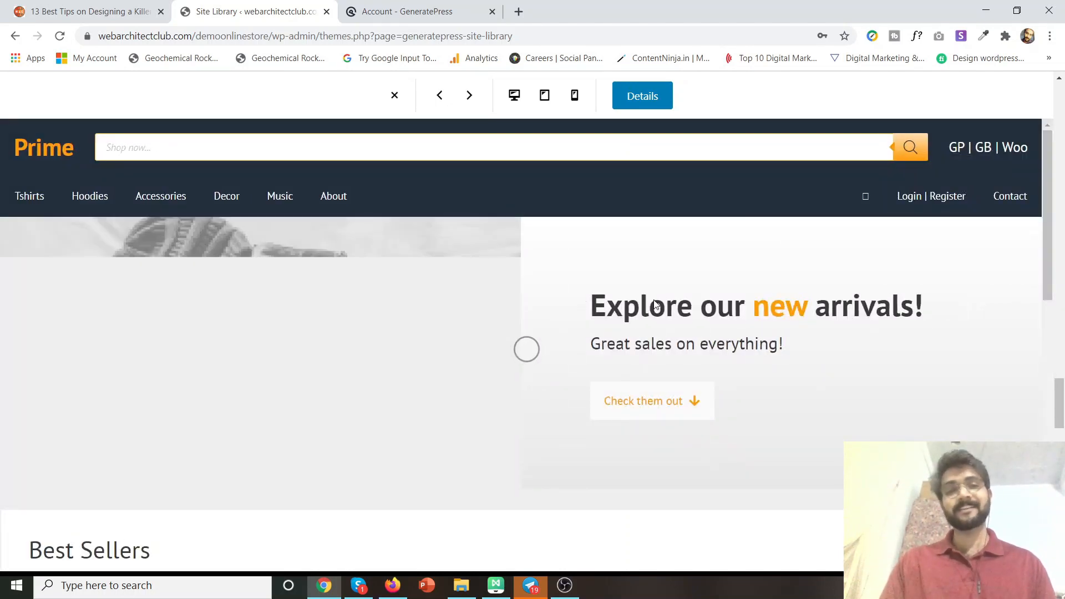
scroll(654, 304, down, 3)
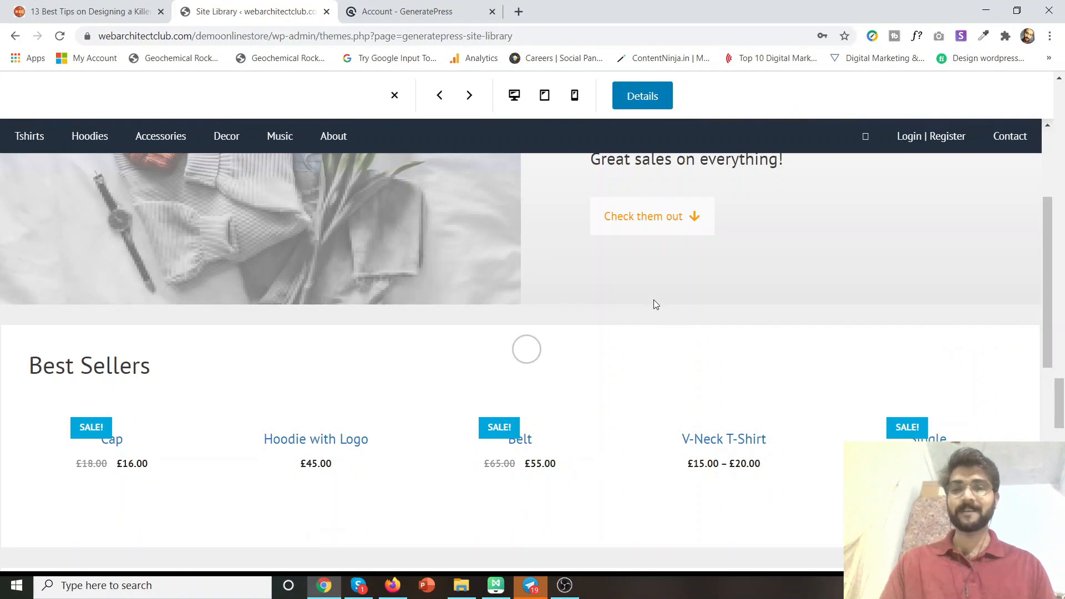
scroll(654, 304, up, 4)
scroll(654, 304, down, 10)
scroll(654, 304, up, 6)
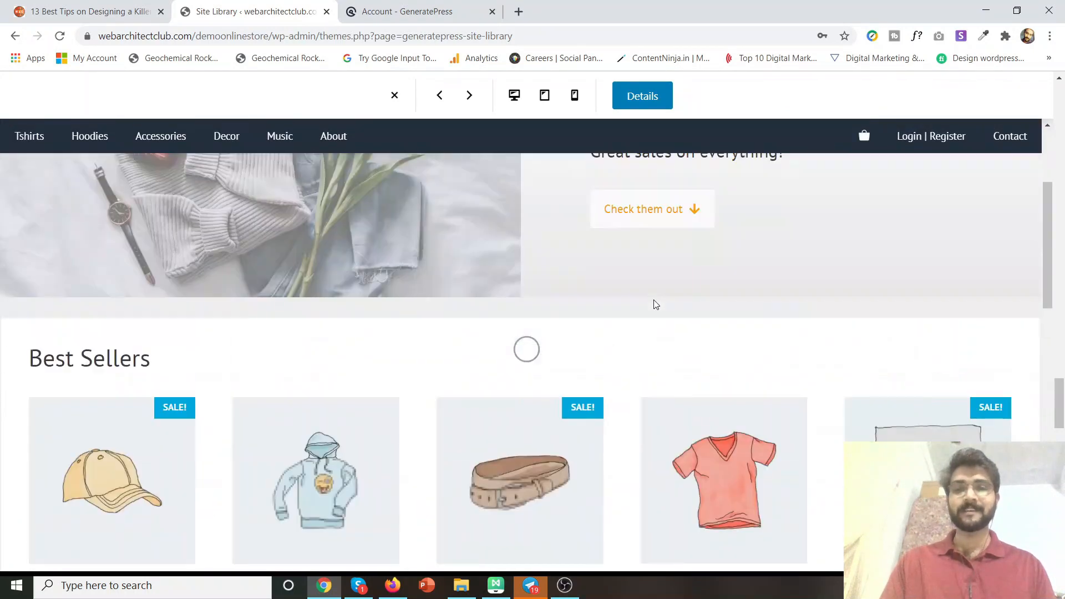
scroll(654, 303, down, 6)
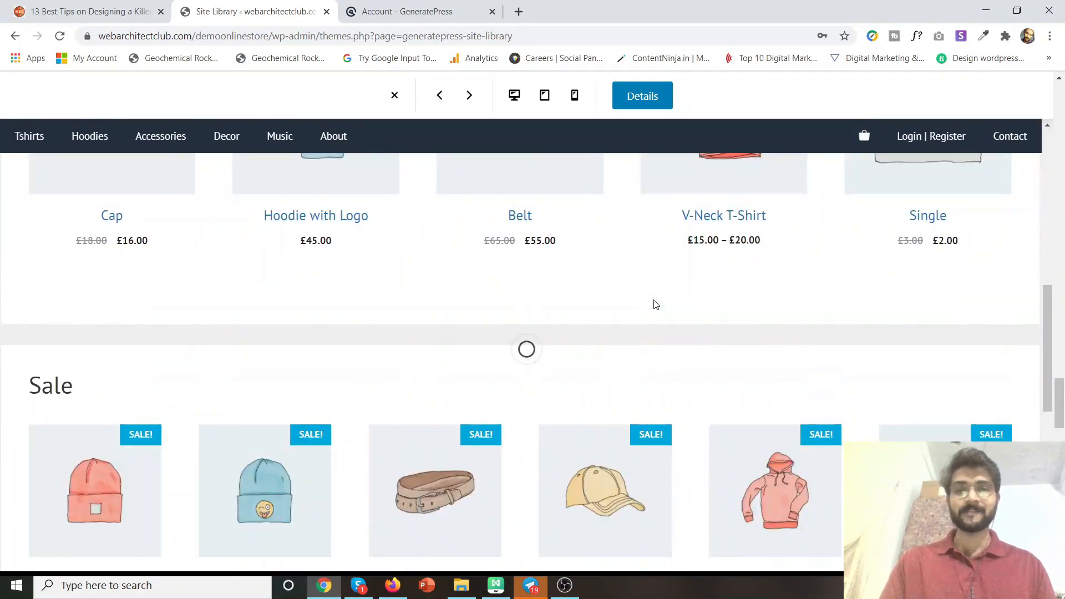
scroll(654, 304, up, 4)
scroll(654, 304, down, 12)
scroll(654, 304, up, 15)
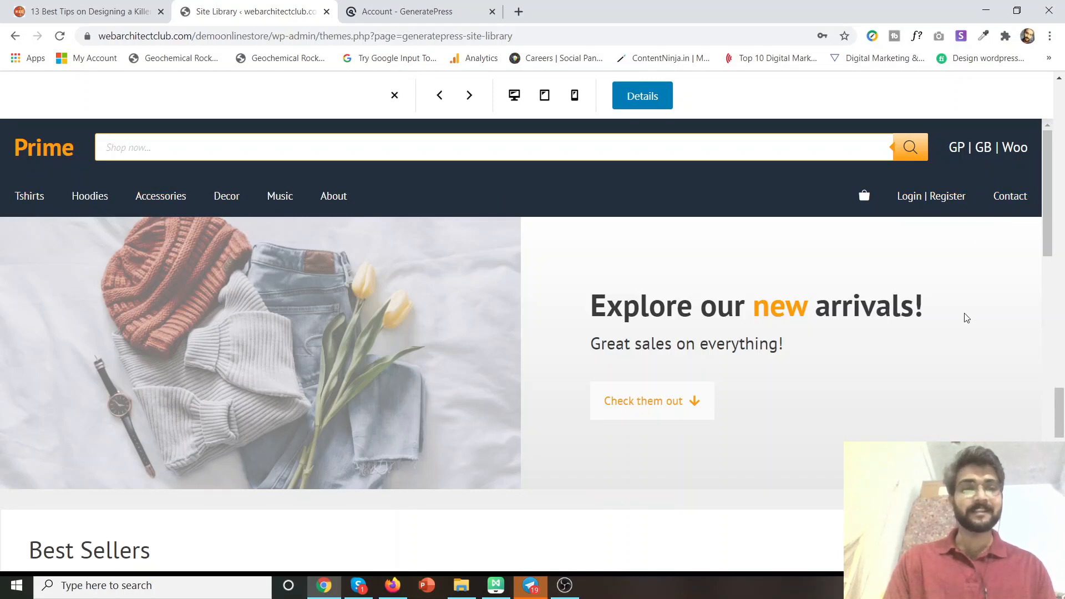
Highlight the hero heading and subheading, then scroll down to the Best Sellers products.
double_click(628, 310)
drag(629, 310, 864, 343)
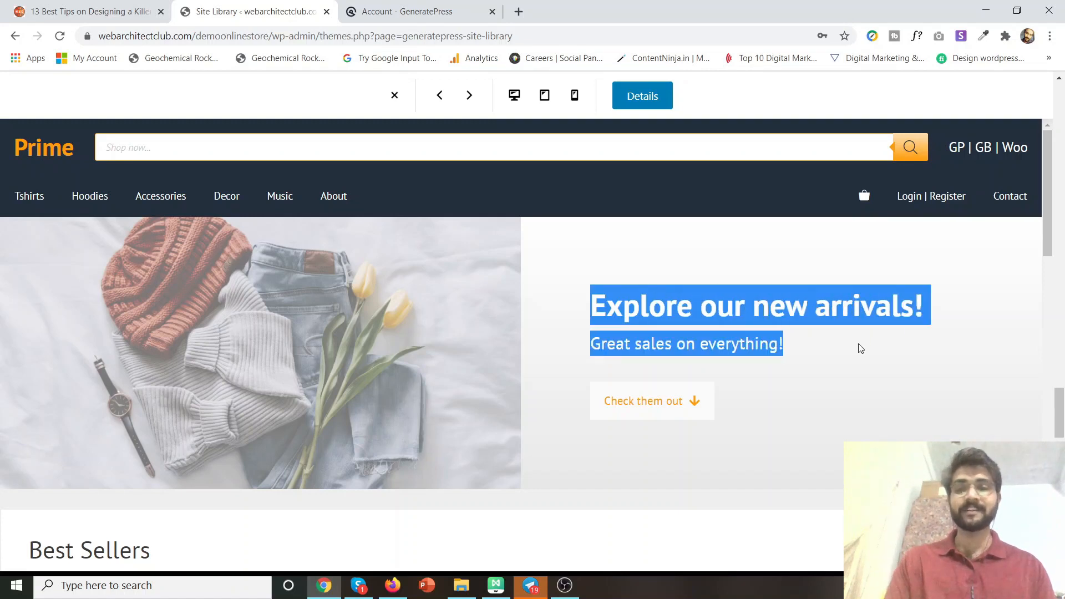
scroll(520, 232, down, 6)
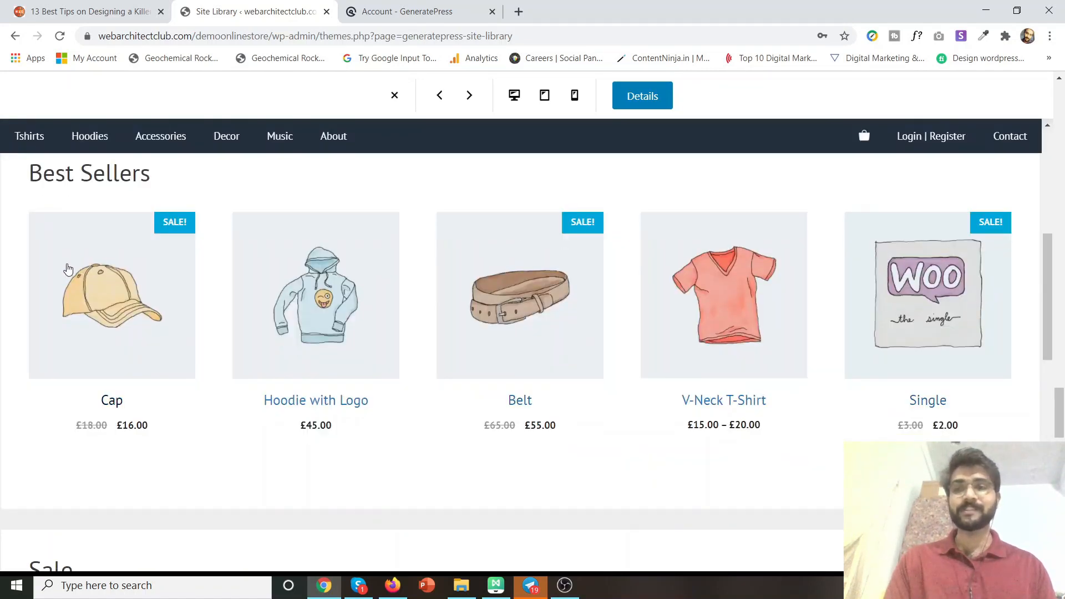
scroll(69, 267, down, 2)
scroll(68, 266, up, 3)
scroll(71, 262, down, 8)
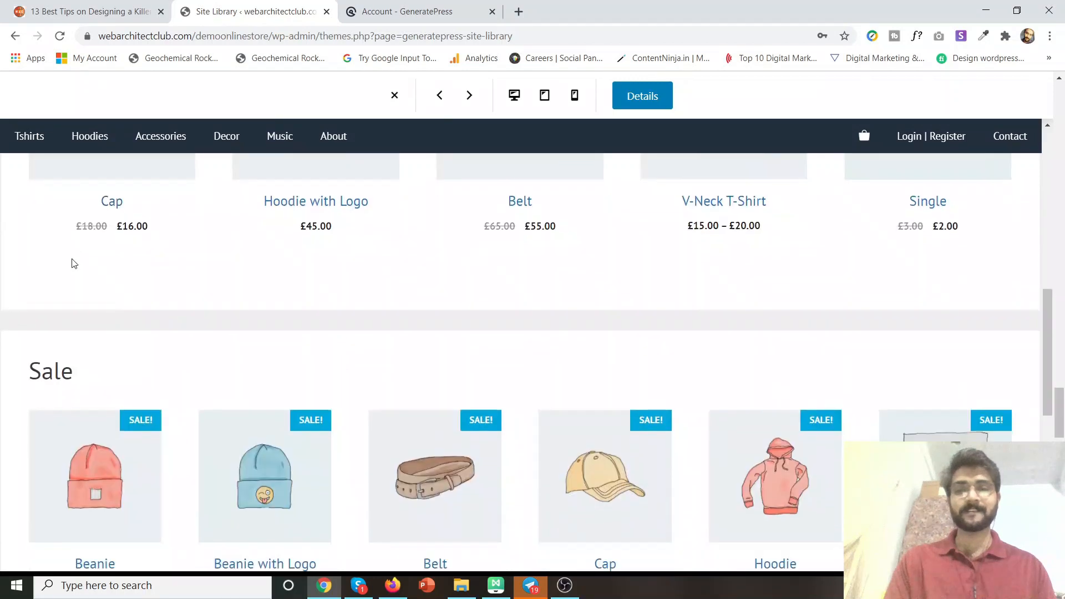
scroll(72, 257, down, 6)
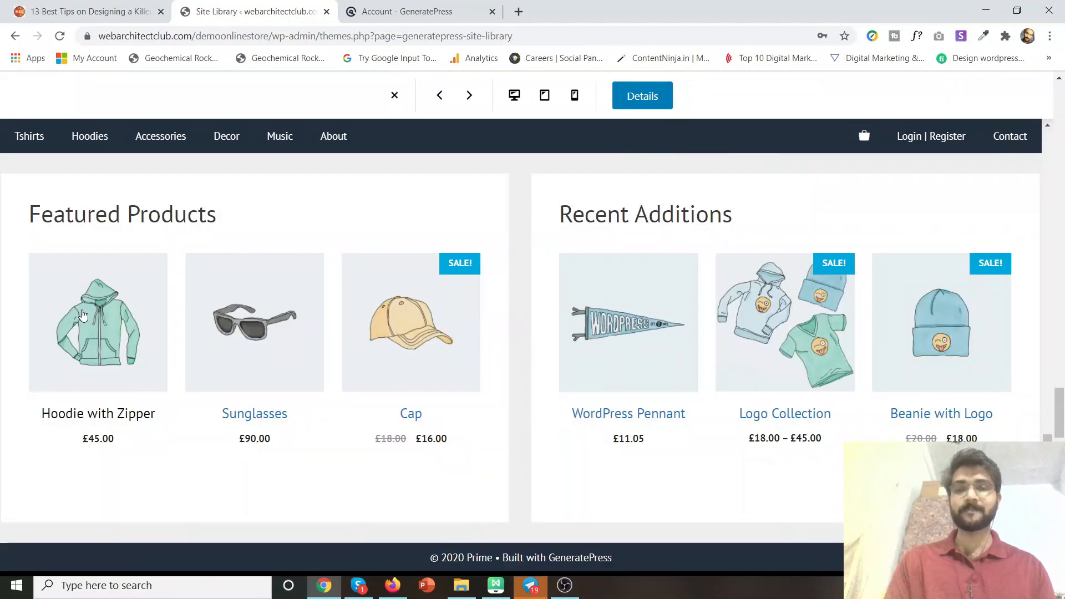
scroll(740, 297, up, 15)
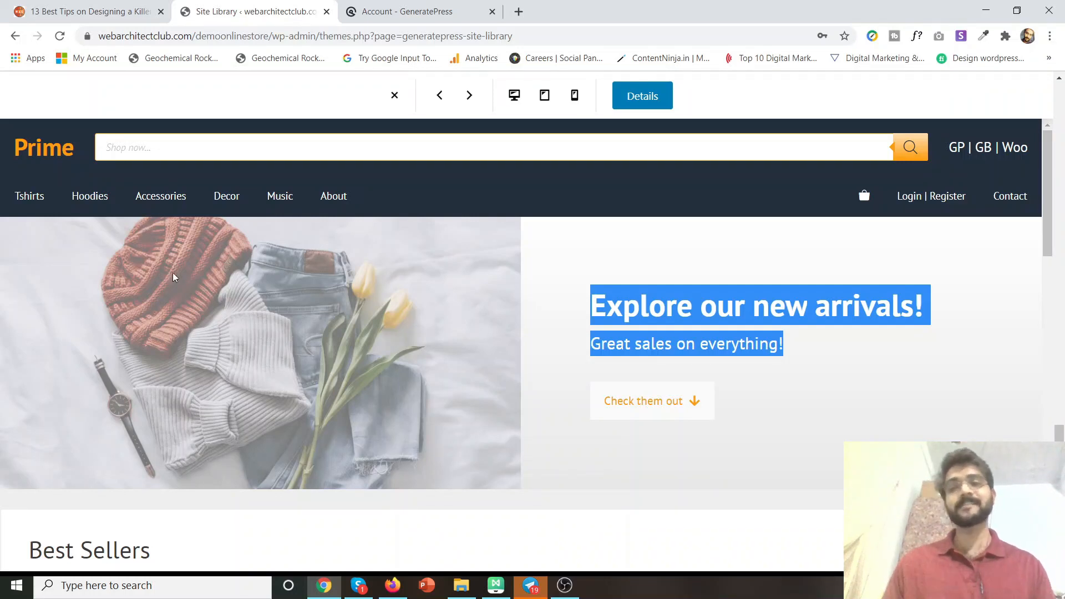
click(684, 362)
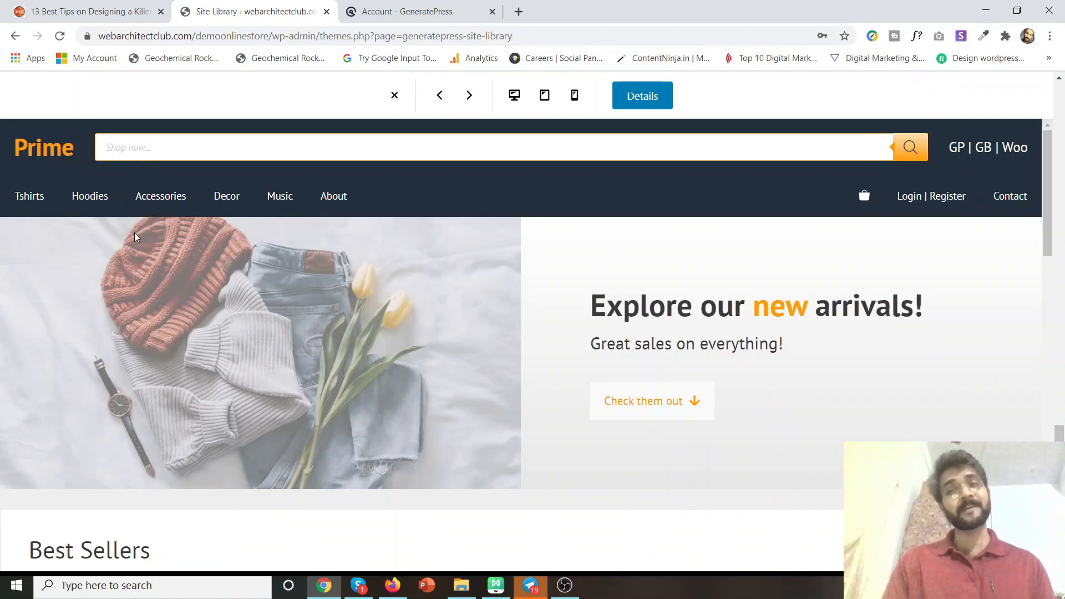
scroll(394, 277, down, 3)
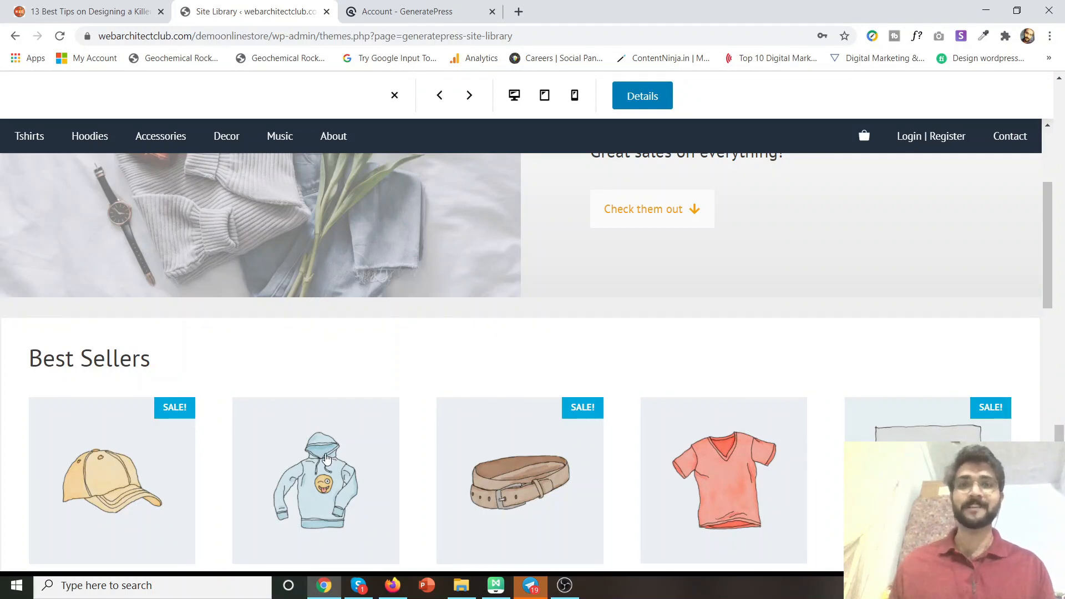
Open the £45.00 Hoodie with Logo product page and read its description.
click(326, 458)
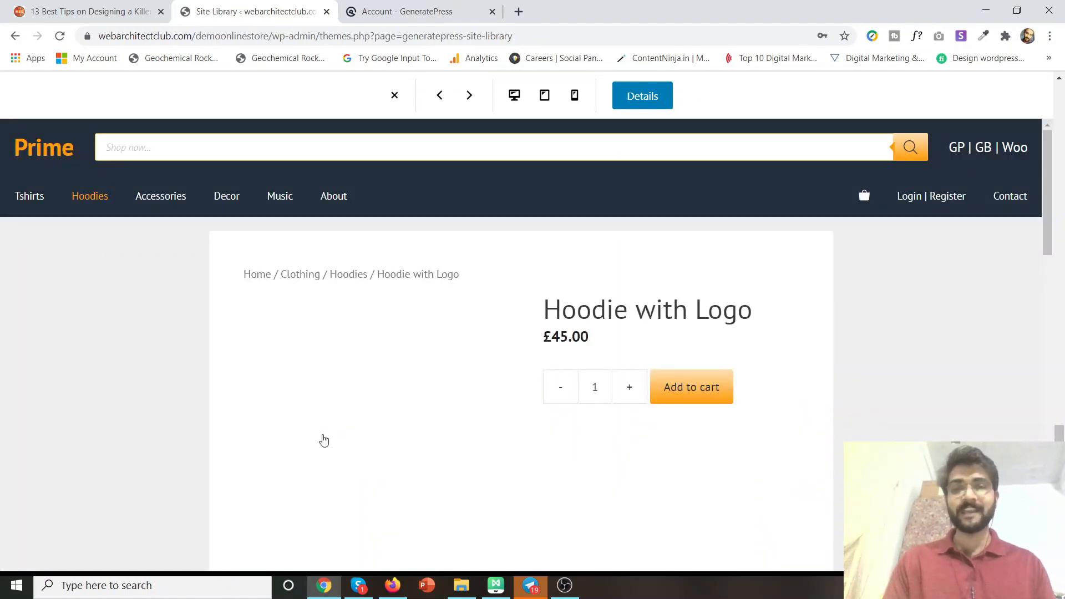
scroll(52, 362, down, 3)
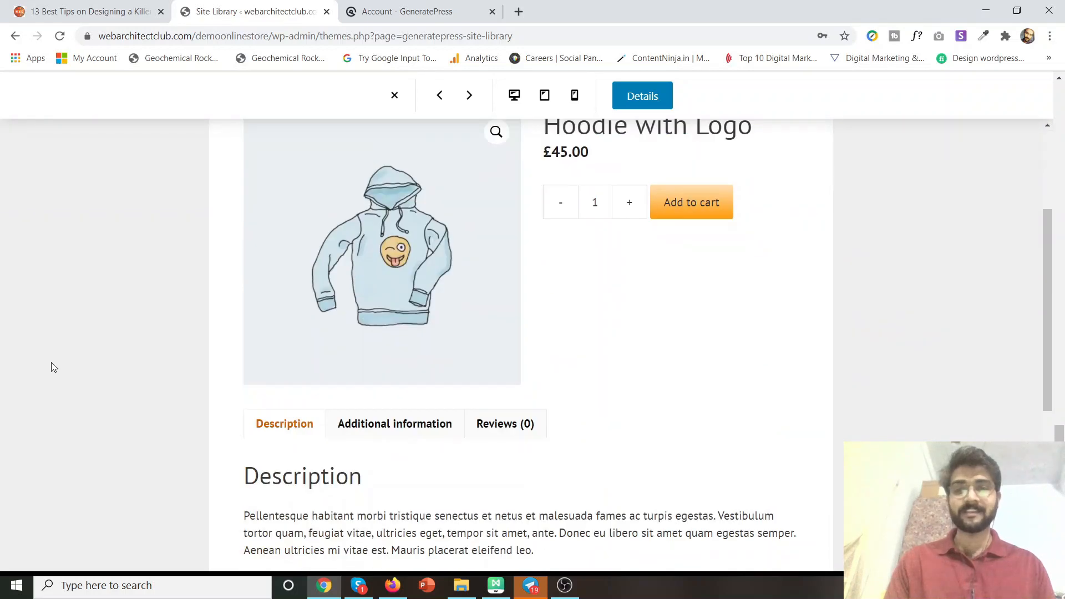
scroll(55, 371, down, 4)
scroll(61, 375, up, 7)
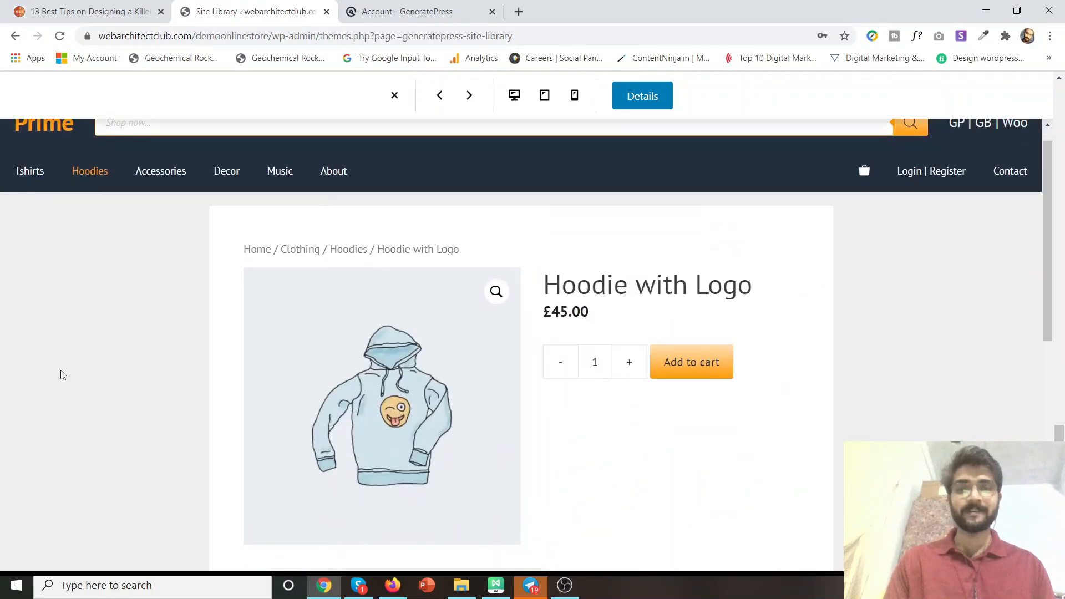
scroll(61, 376, down, 3)
scroll(613, 246, up, 1)
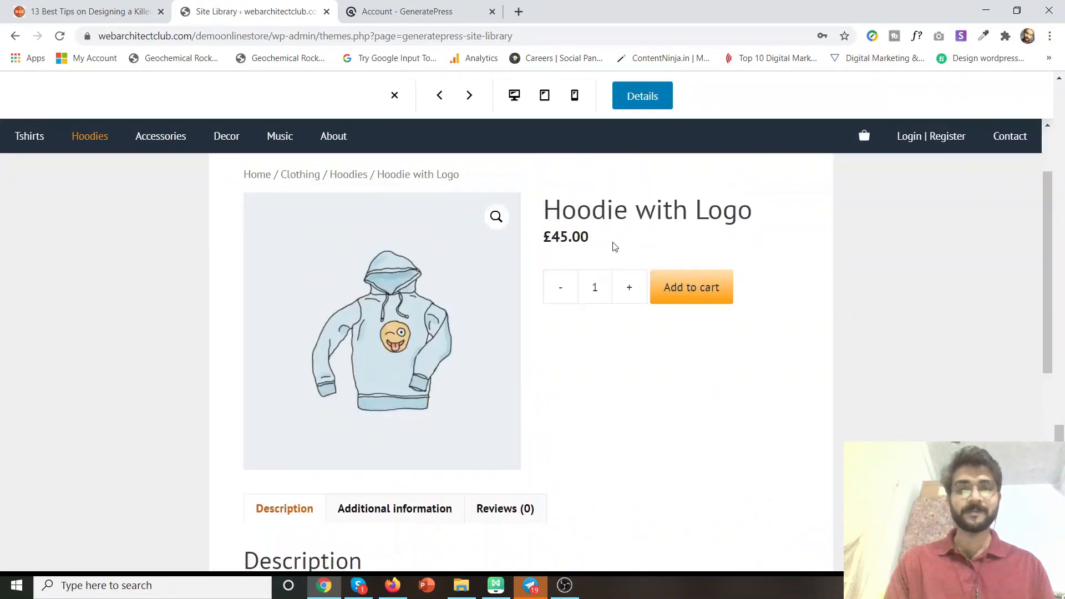
scroll(630, 465, down, 5)
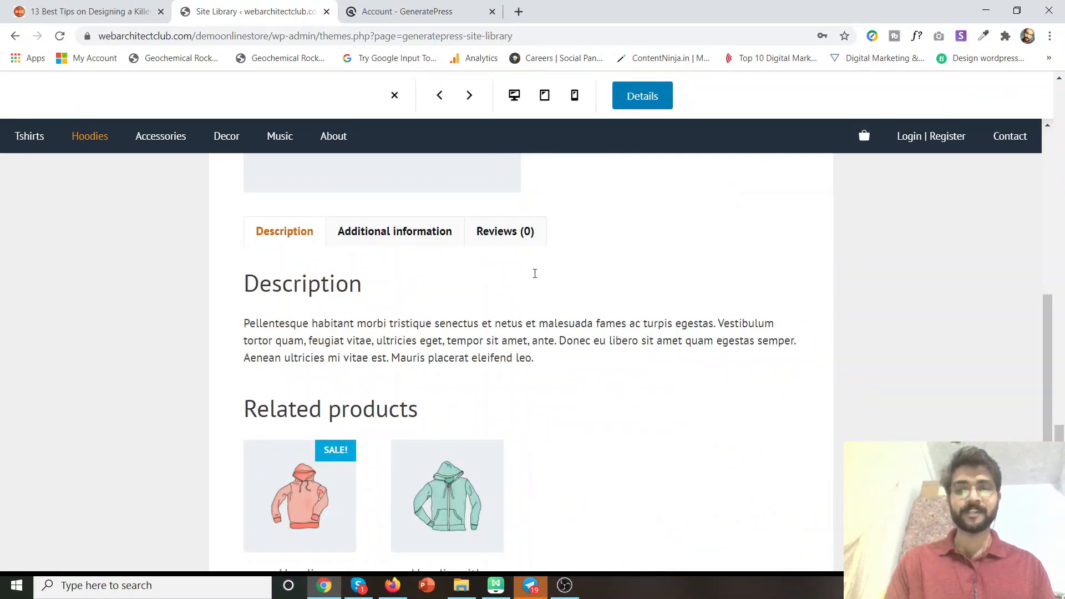
Check the hoodie's Additional information (weight, dimensions, color) and its empty Reviews section.
click(412, 232)
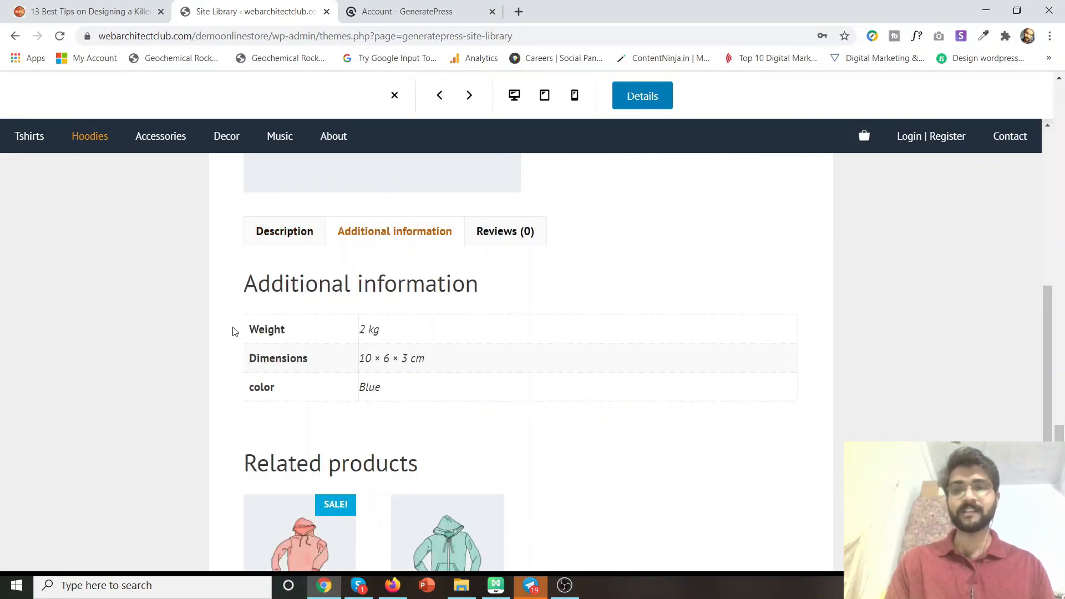
drag(233, 332, 405, 405)
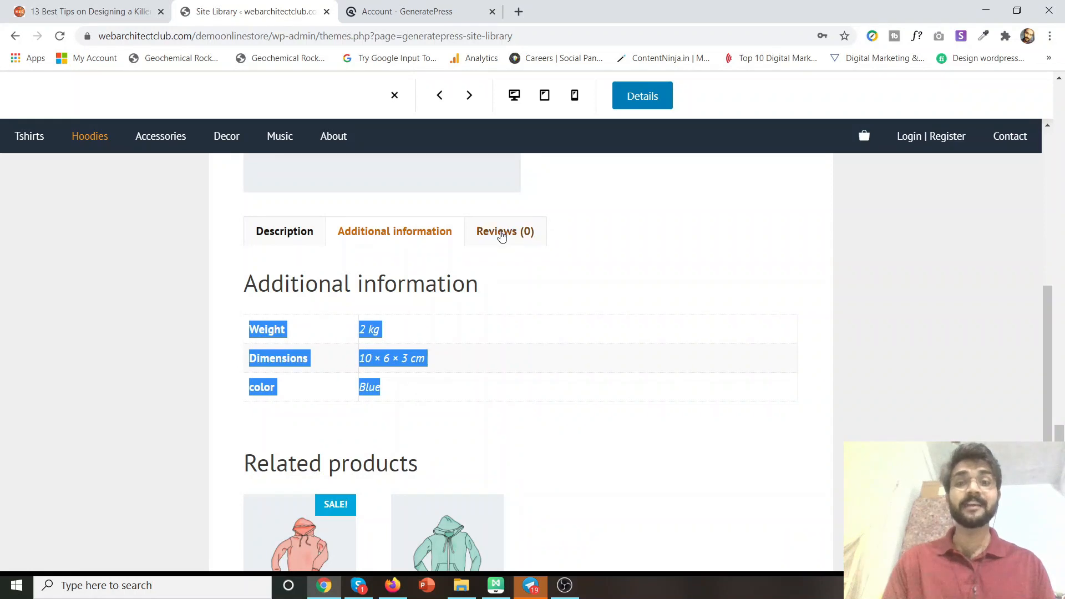
click(501, 235)
scroll(387, 325, up, 3)
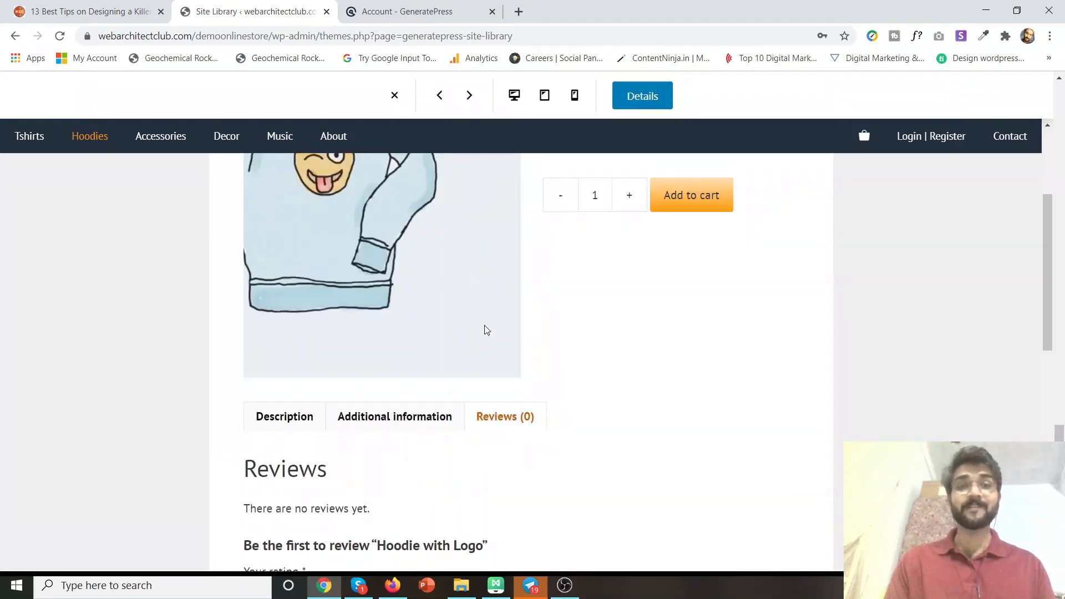
scroll(595, 421, up, 4)
scroll(599, 427, down, 4)
scroll(604, 431, up, 2)
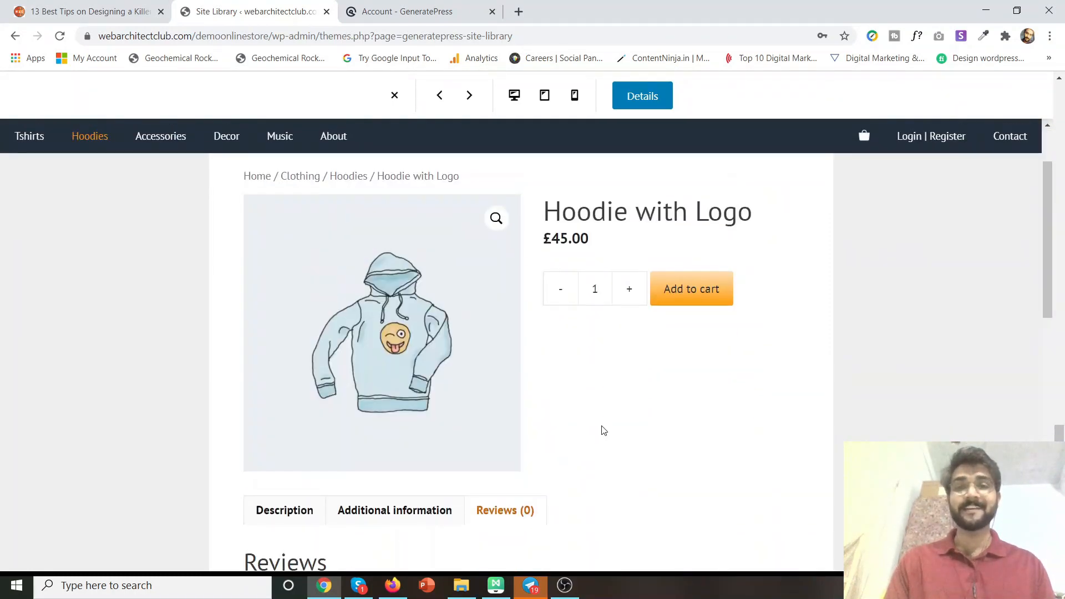
scroll(599, 429, up, 2)
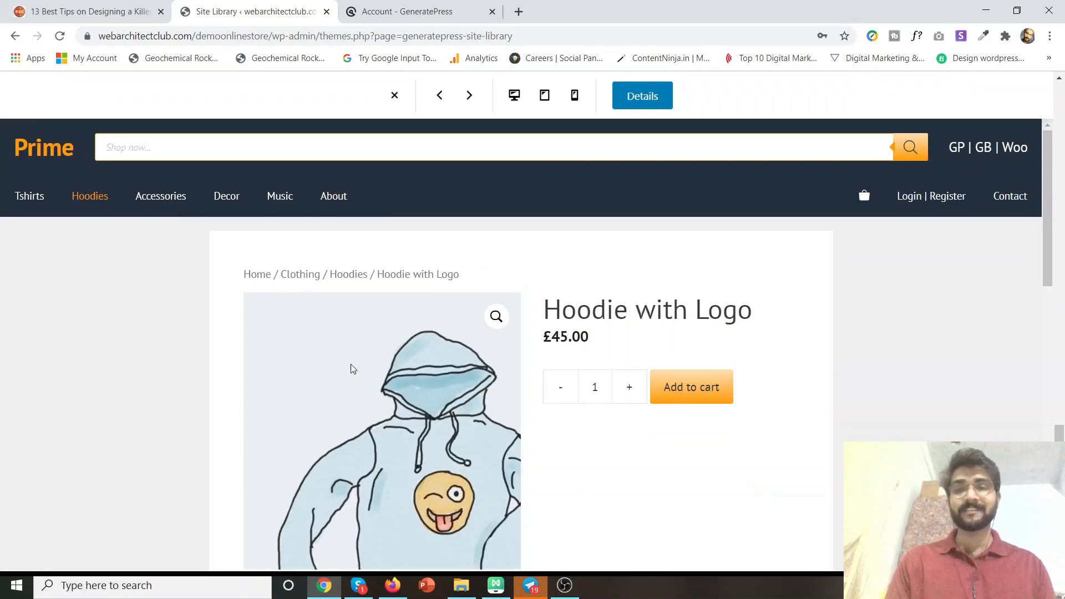
scroll(464, 350, down, 2)
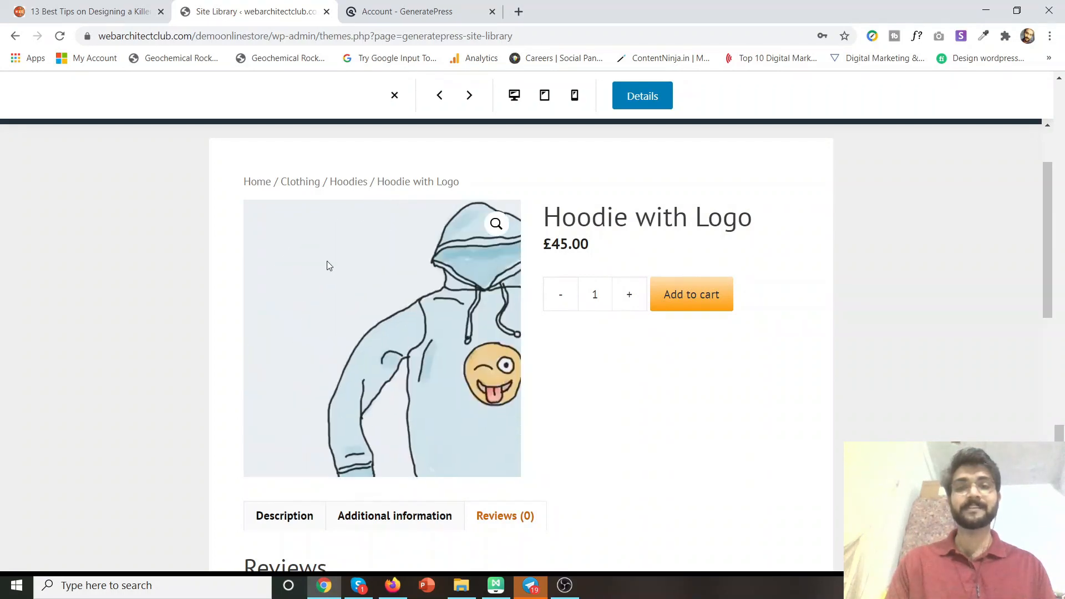
scroll(592, 369, down, 1)
scroll(592, 369, down, 10)
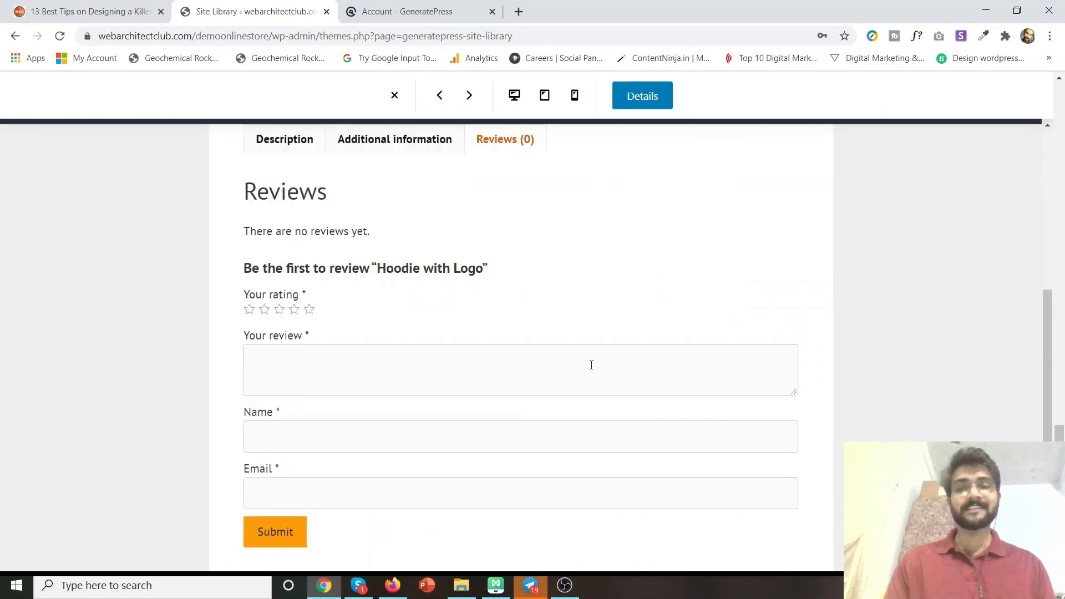
scroll(590, 364, up, 12)
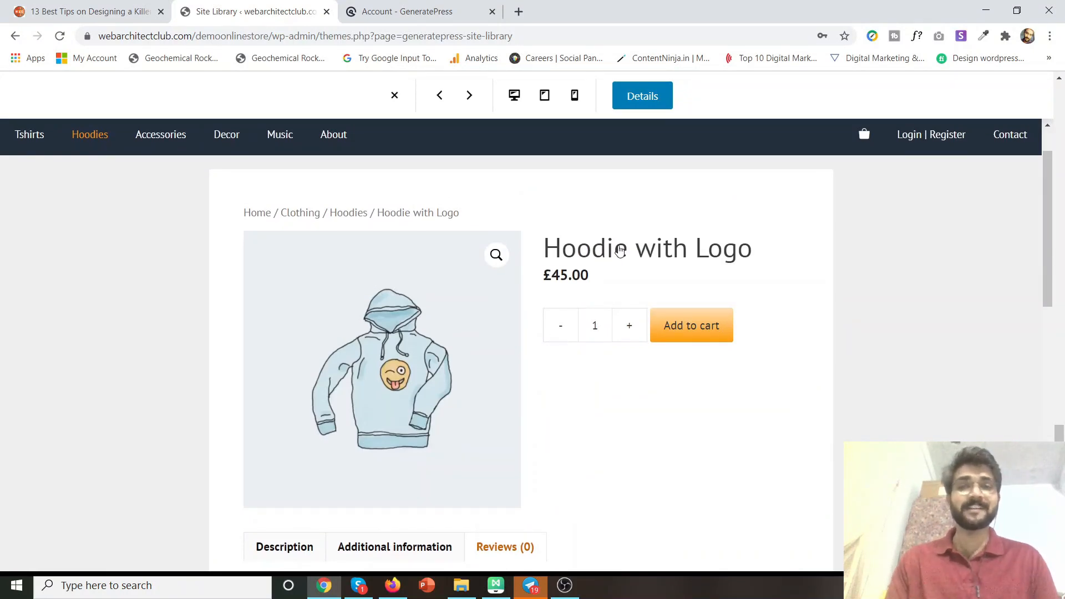
click(543, 97)
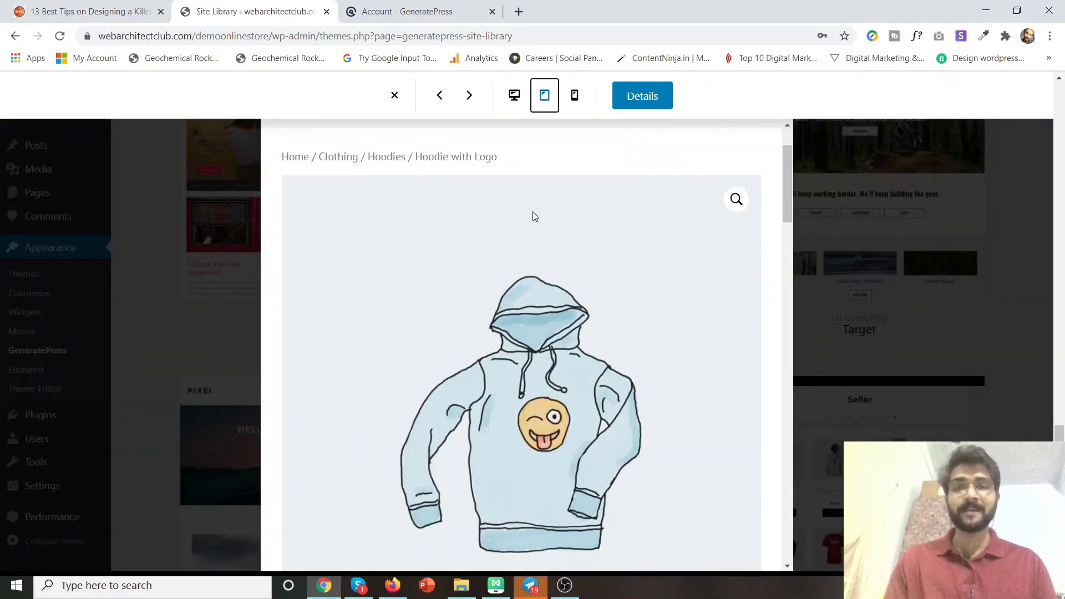
scroll(520, 309, down, 9)
scroll(519, 310, up, 9)
scroll(519, 311, down, 15)
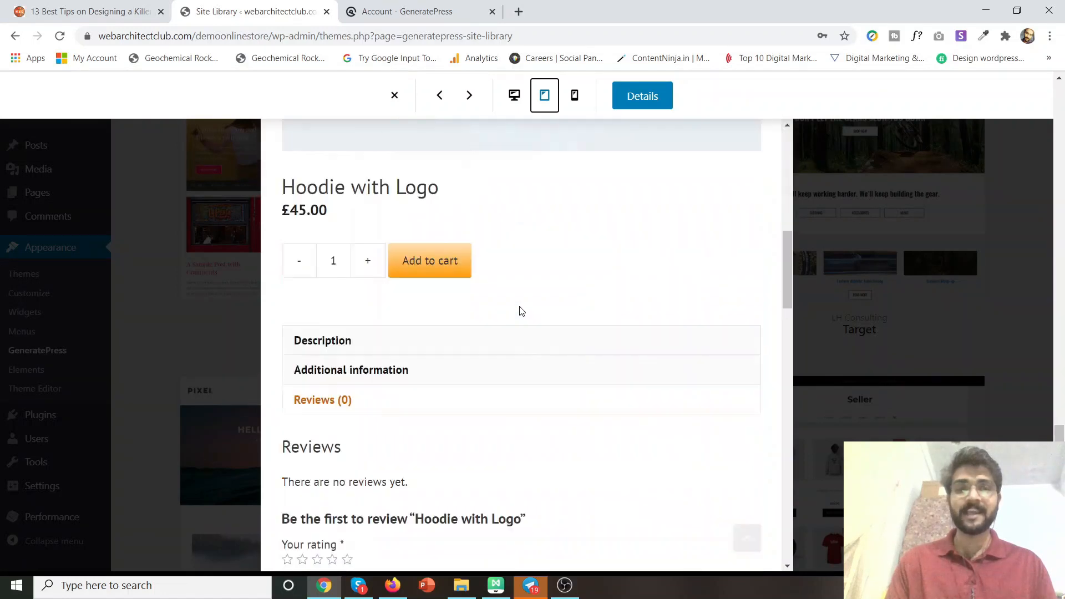
scroll(506, 293, up, 3)
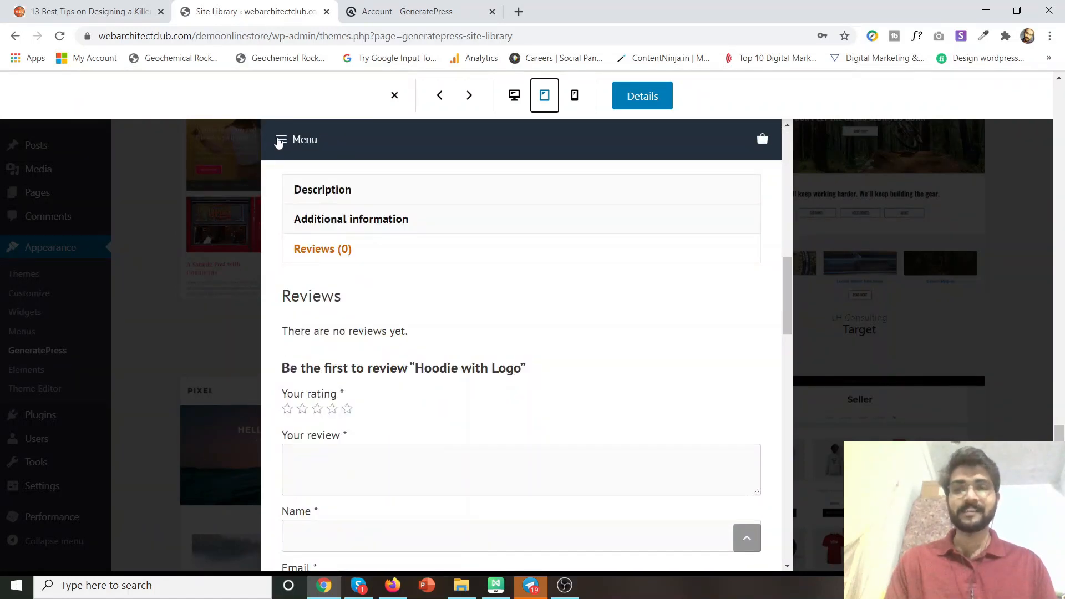
click(280, 140)
click(282, 141)
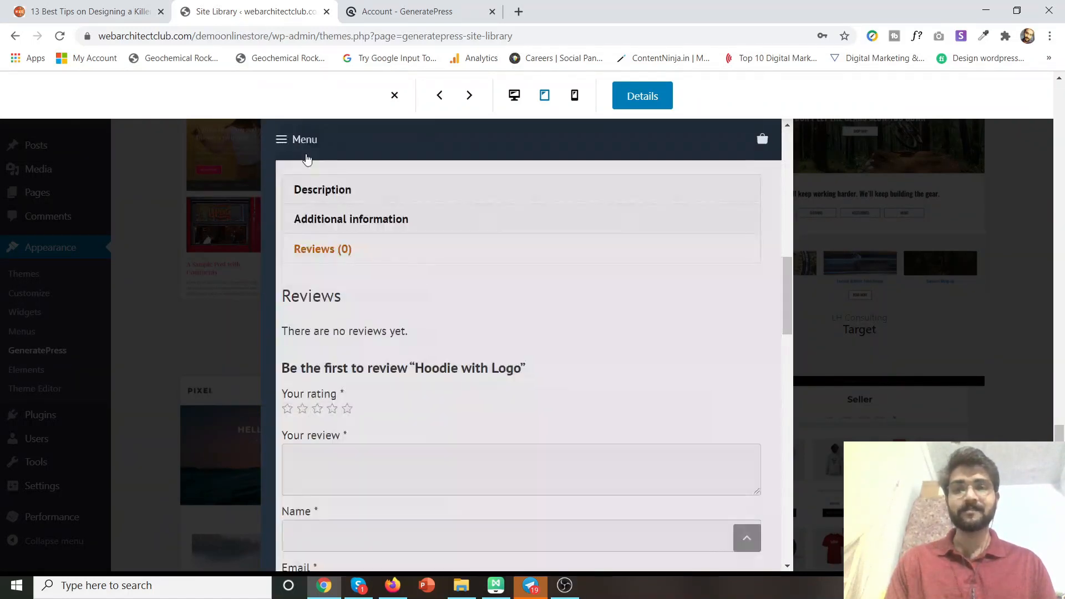
click(574, 98)
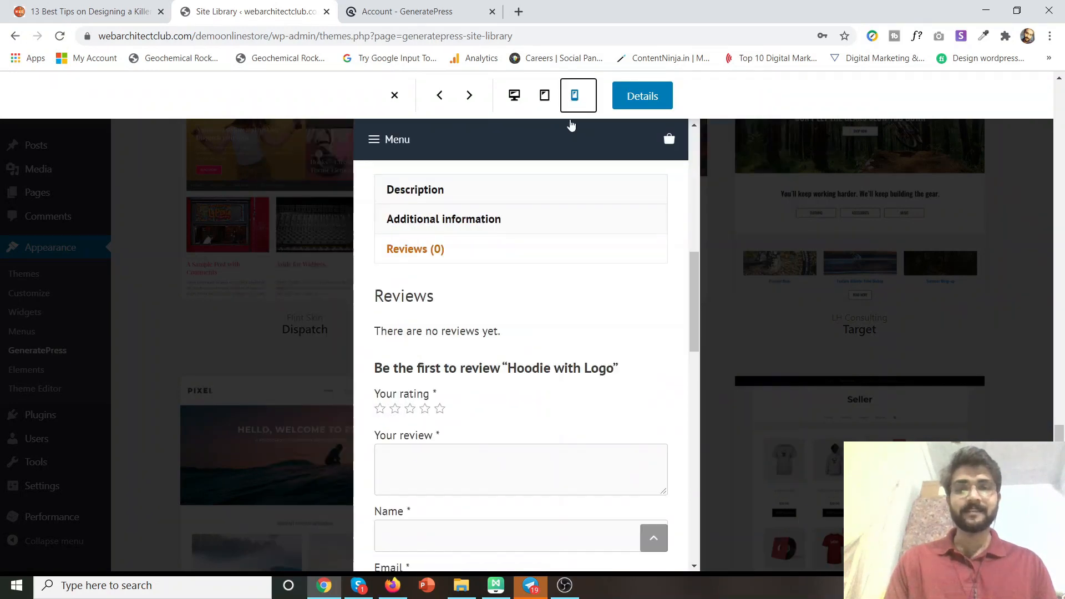
scroll(541, 280, up, 10)
scroll(543, 281, down, 15)
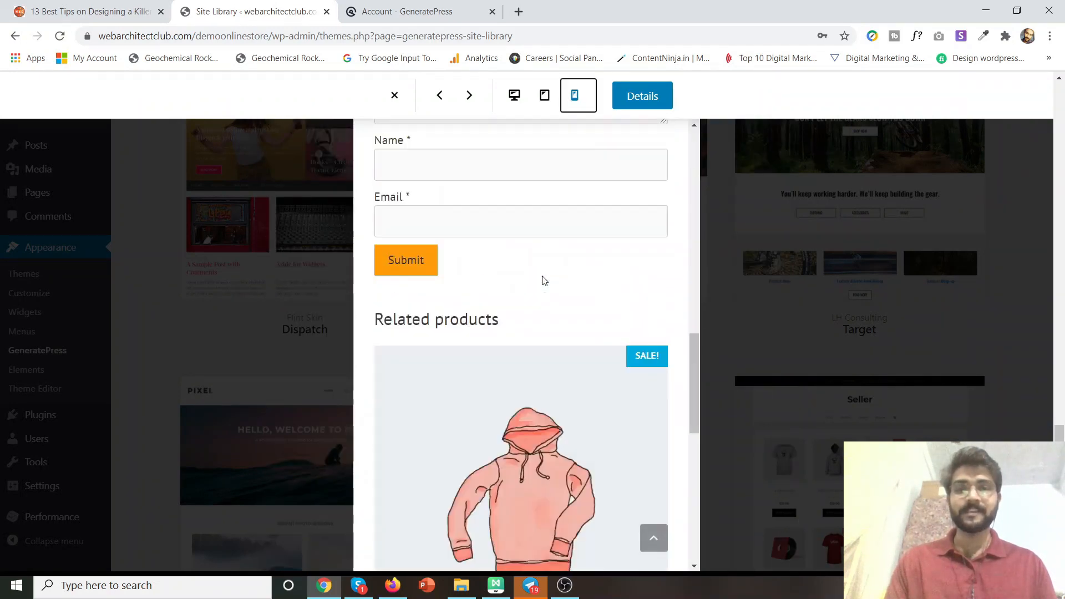
scroll(543, 281, up, 15)
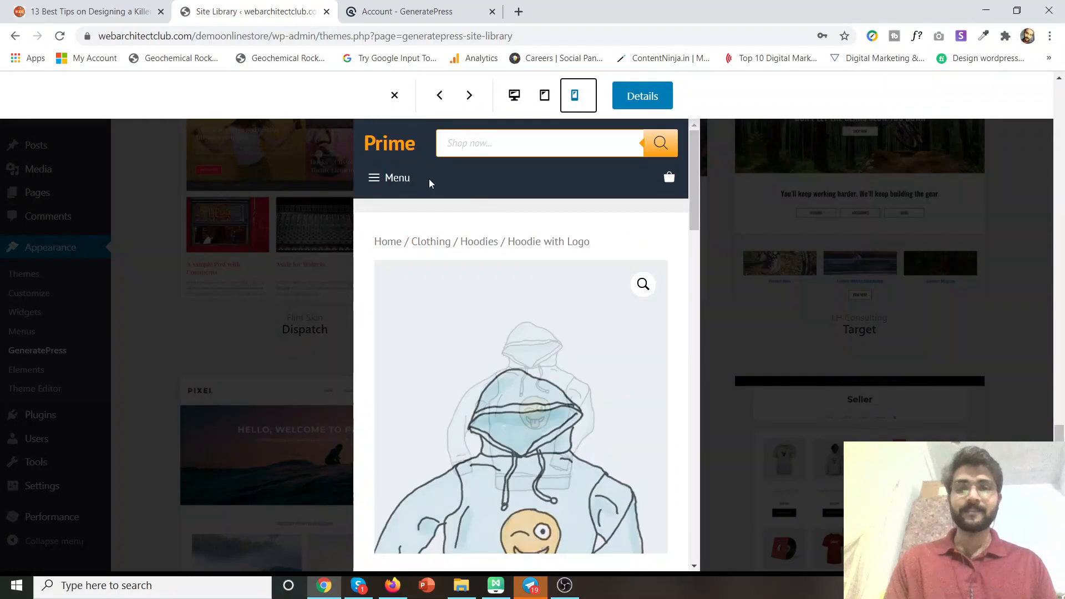
click(516, 96)
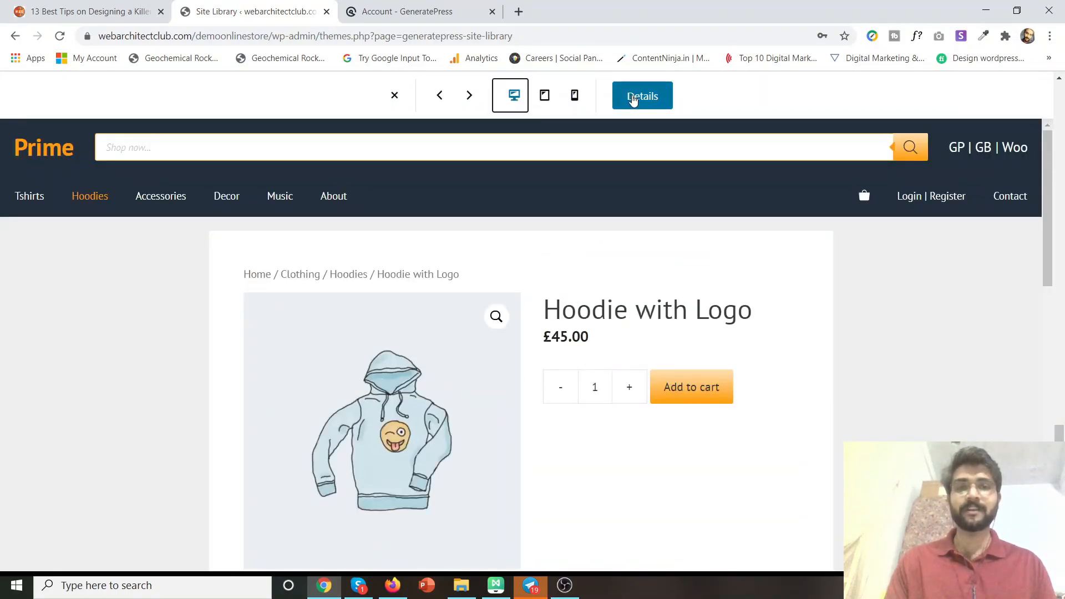
Return to the Prime import details and import the Prime theme options.
click(633, 99)
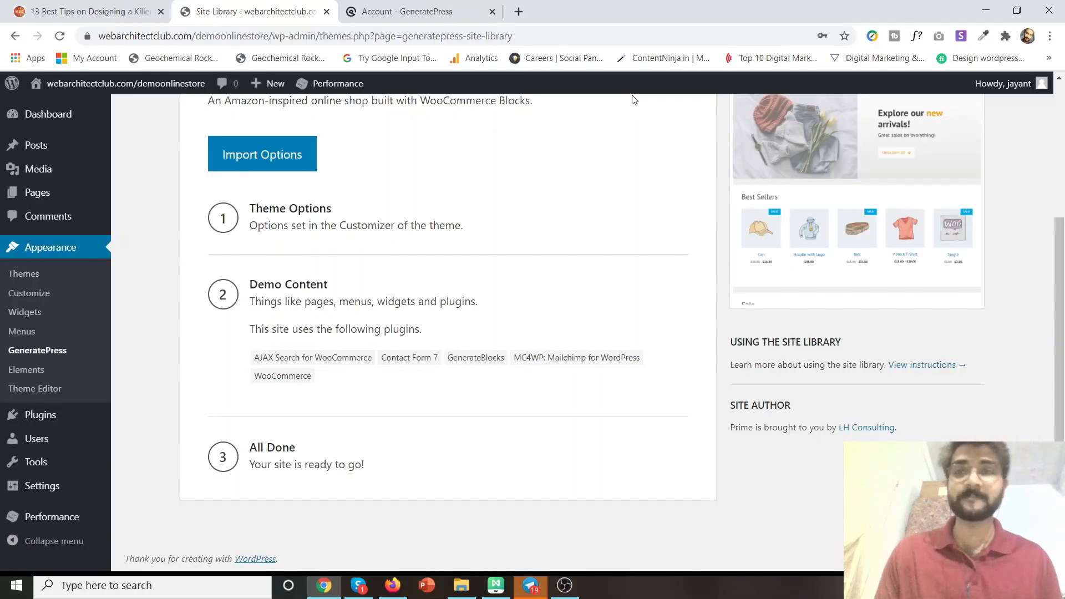
scroll(498, 181, up, 3)
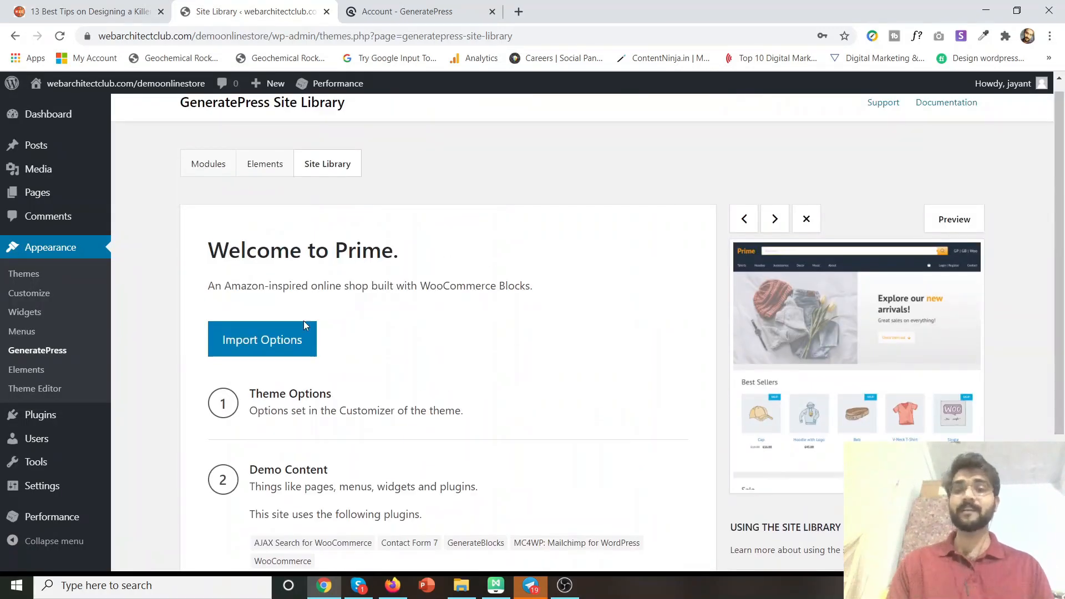
click(276, 346)
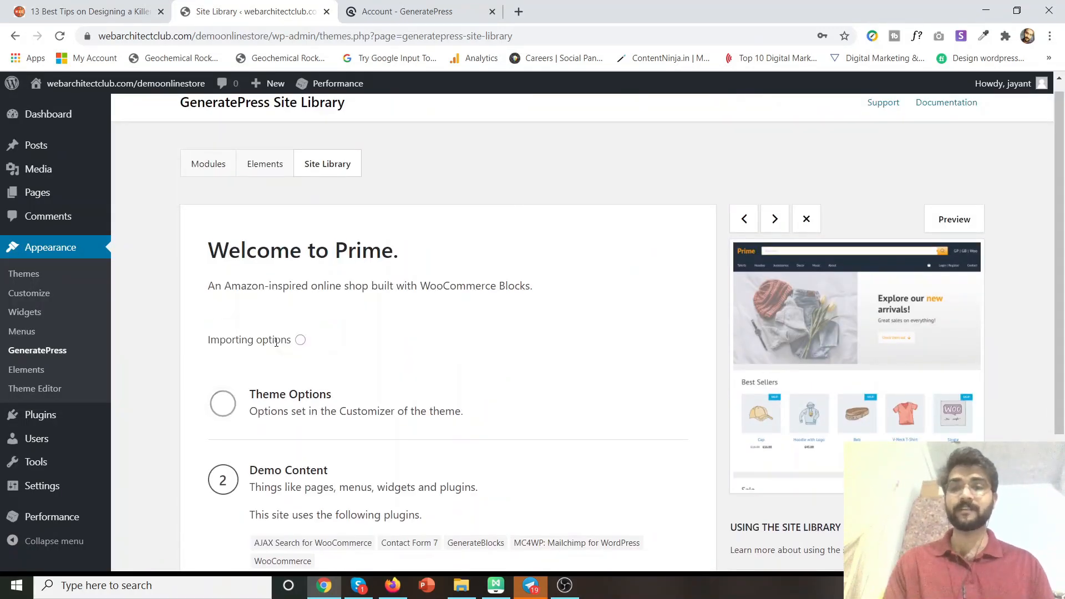
scroll(380, 305, down, 2)
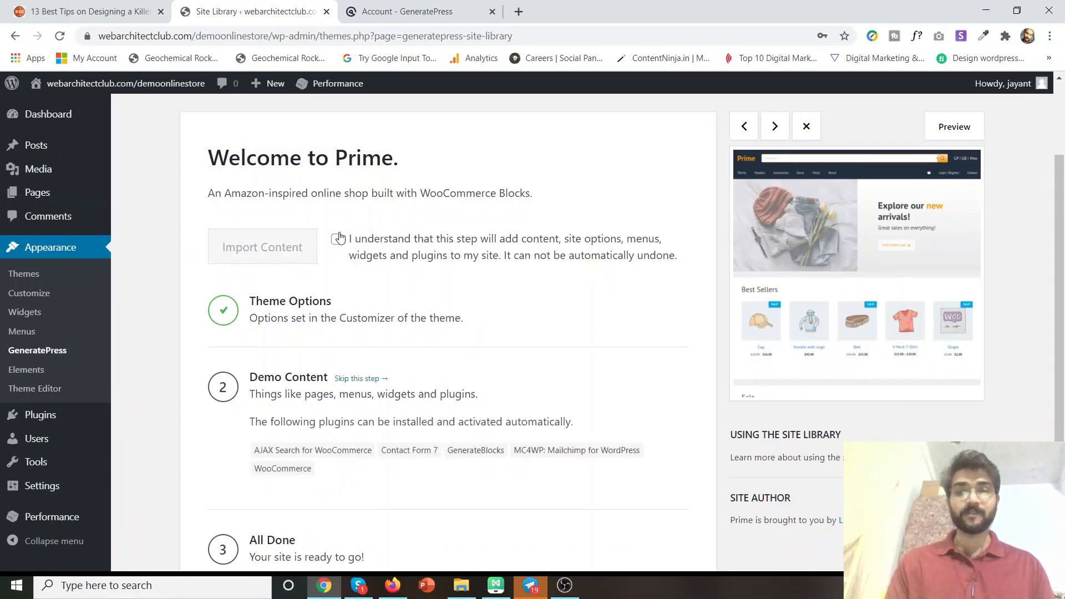
click(337, 243)
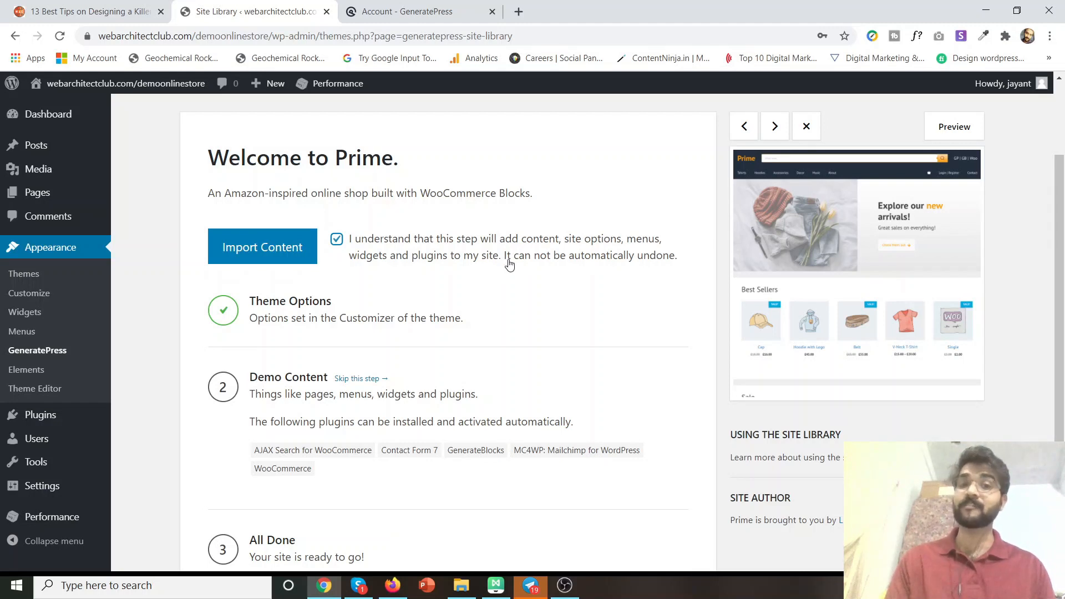
scroll(619, 269, down, 3)
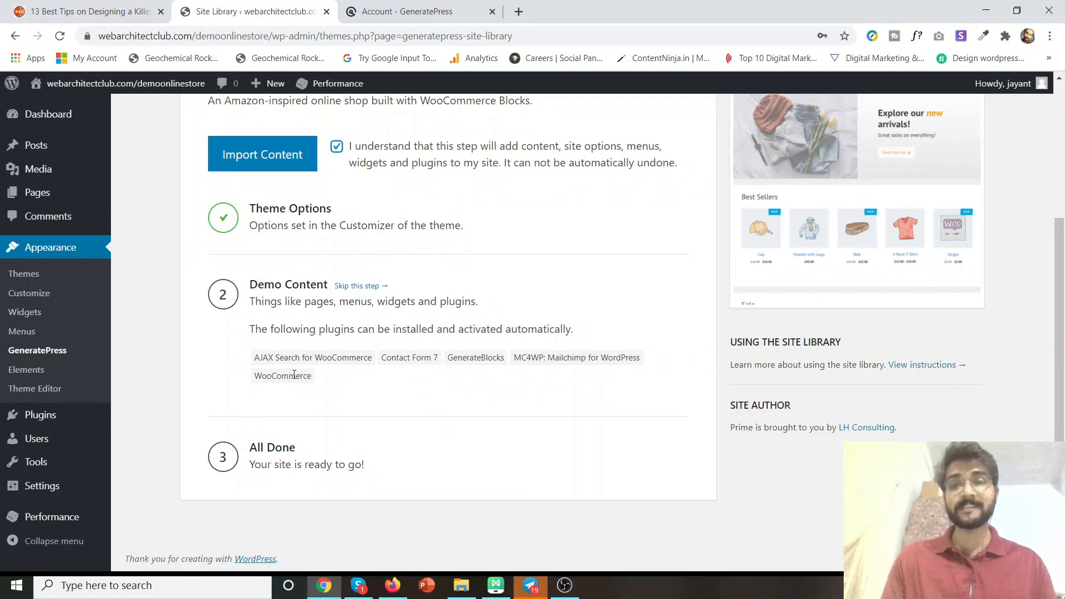
drag(245, 360, 373, 361)
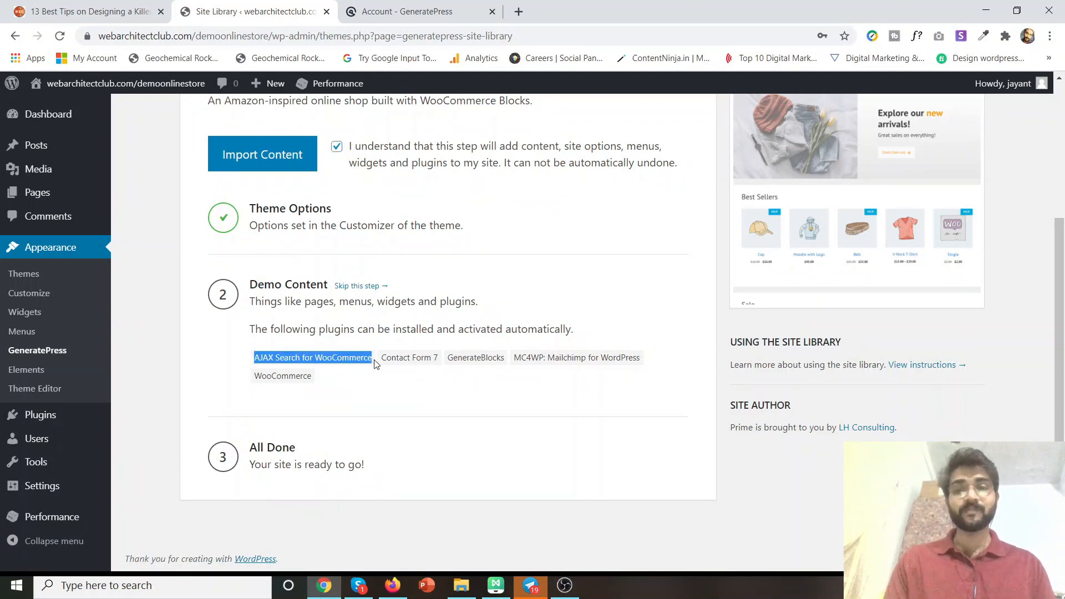
scroll(374, 361, up, 5)
scroll(95, 409, down, 3)
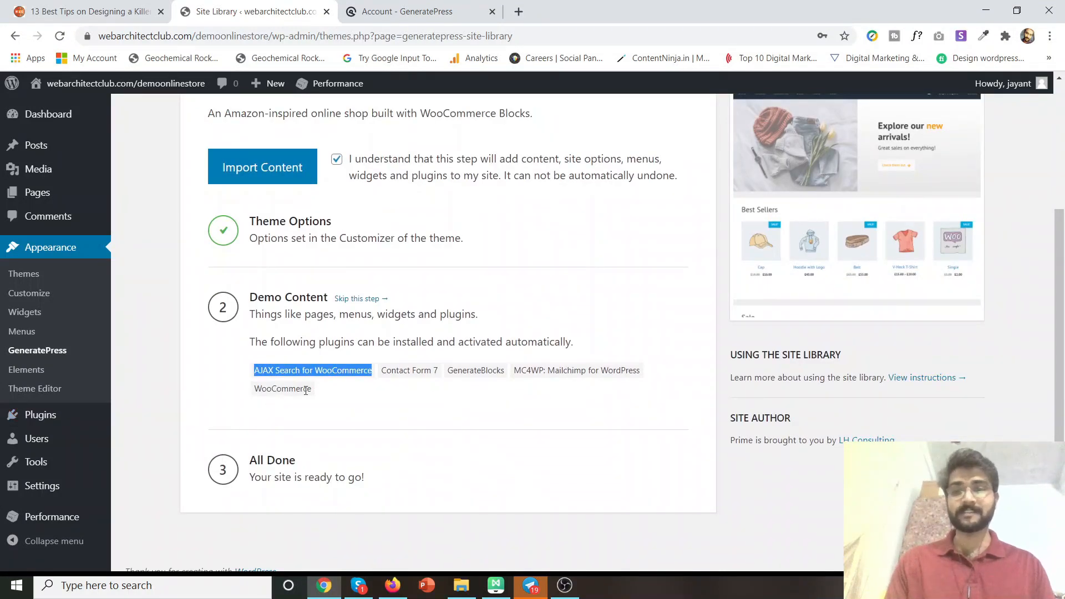
drag(315, 394, 237, 385)
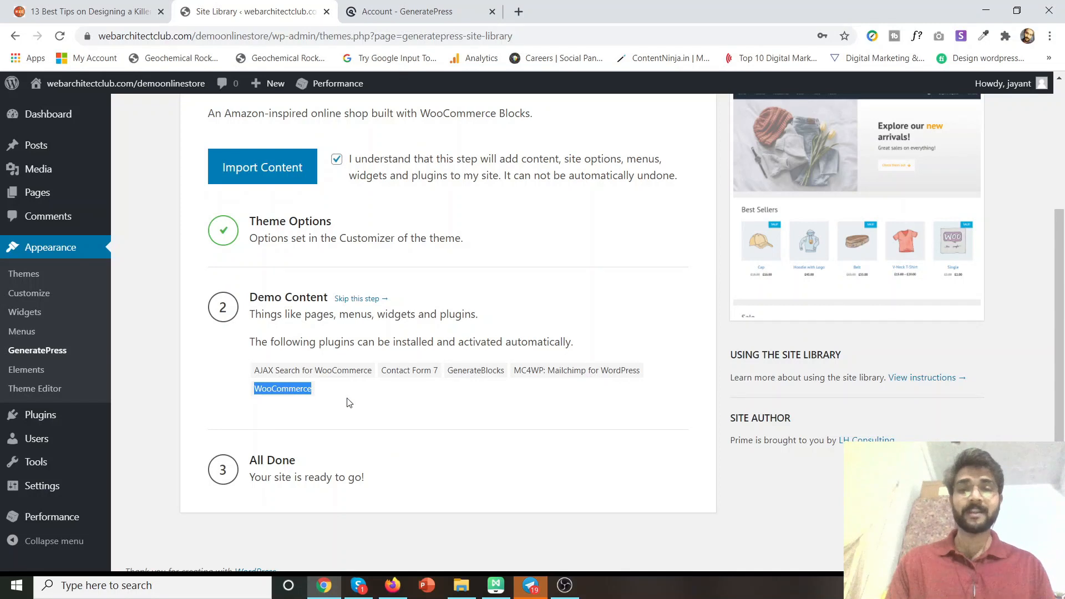
drag(380, 375, 448, 378)
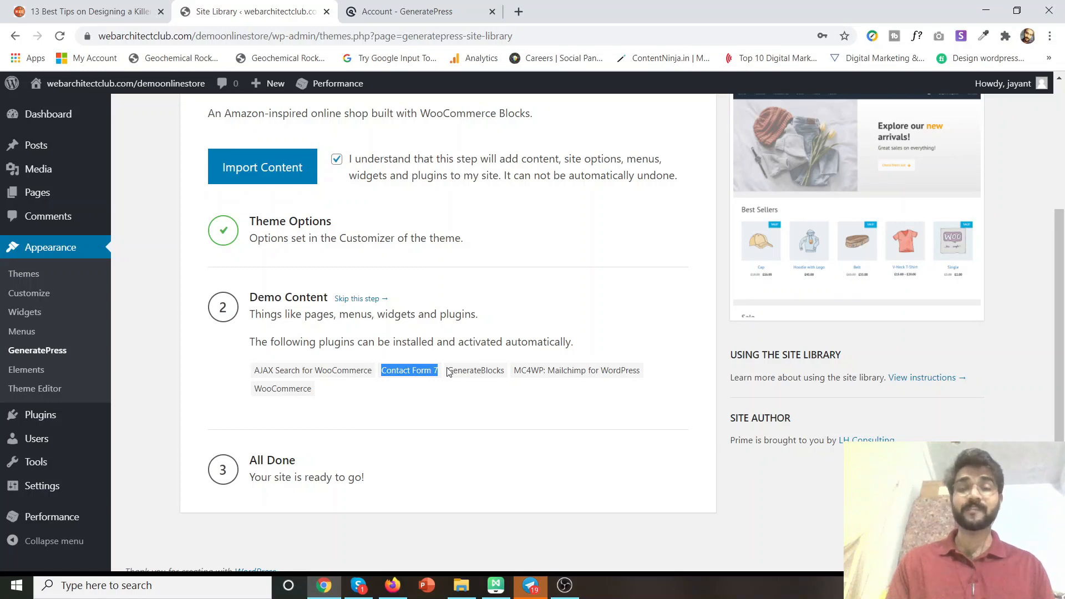
drag(448, 373, 516, 371)
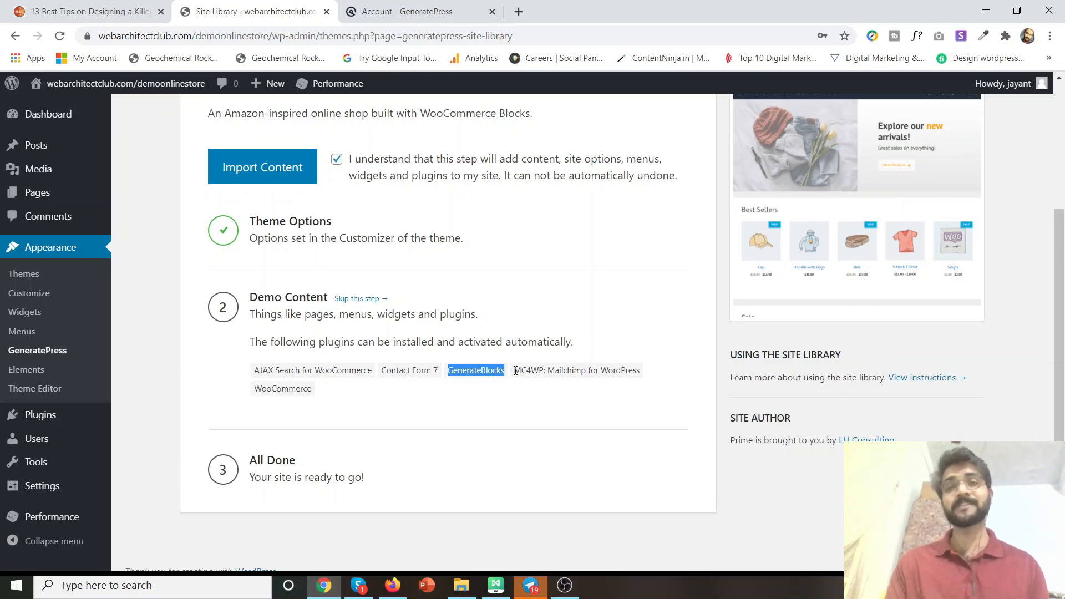
click(391, 9)
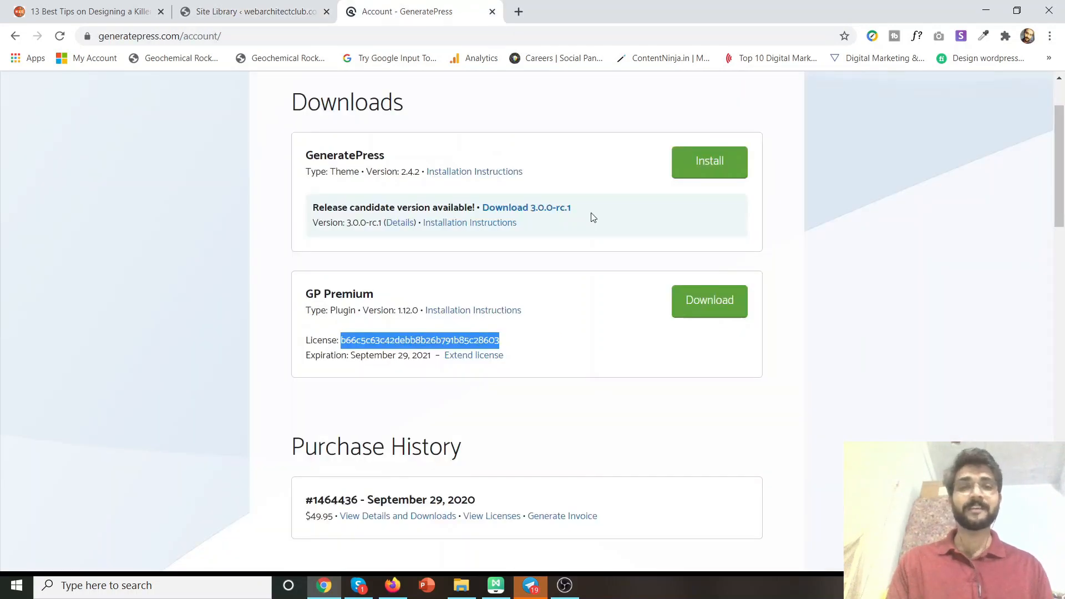
scroll(592, 216, up, 2)
scroll(850, 144, down, 15)
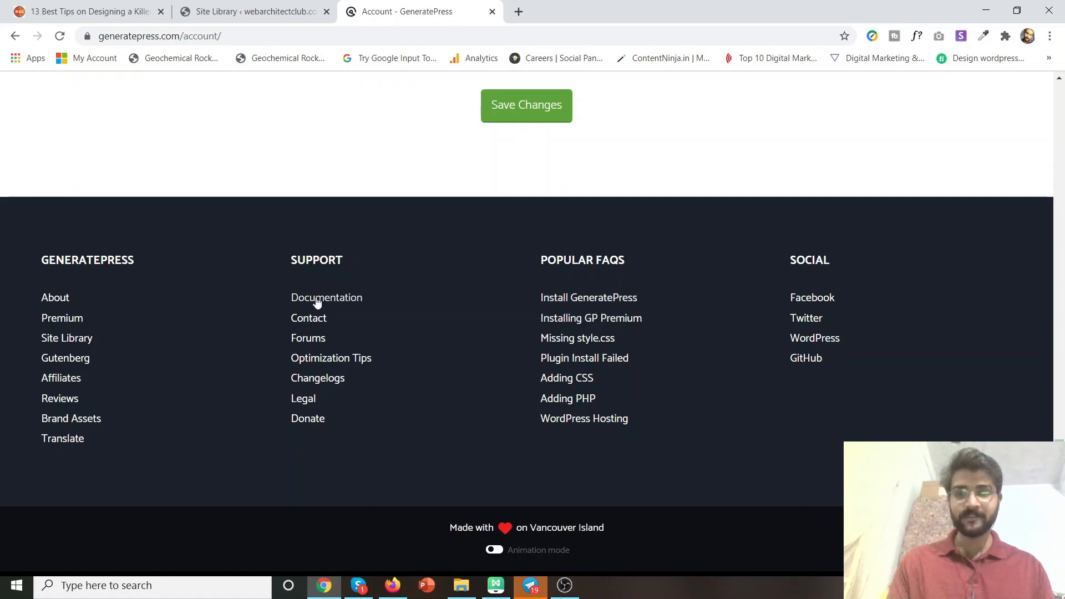
click(315, 341)
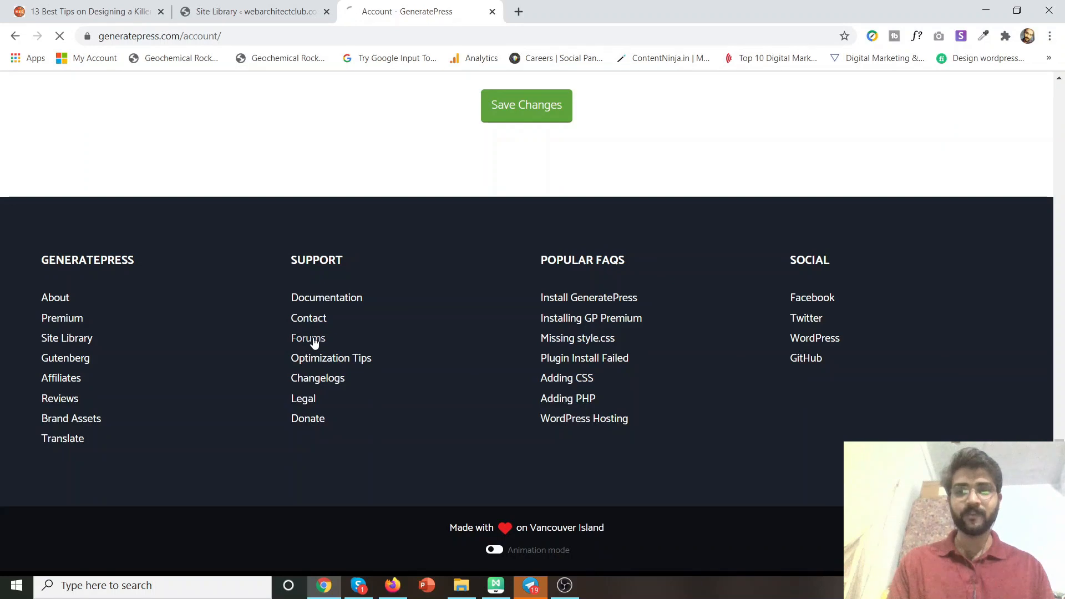
scroll(407, 313, up, 13)
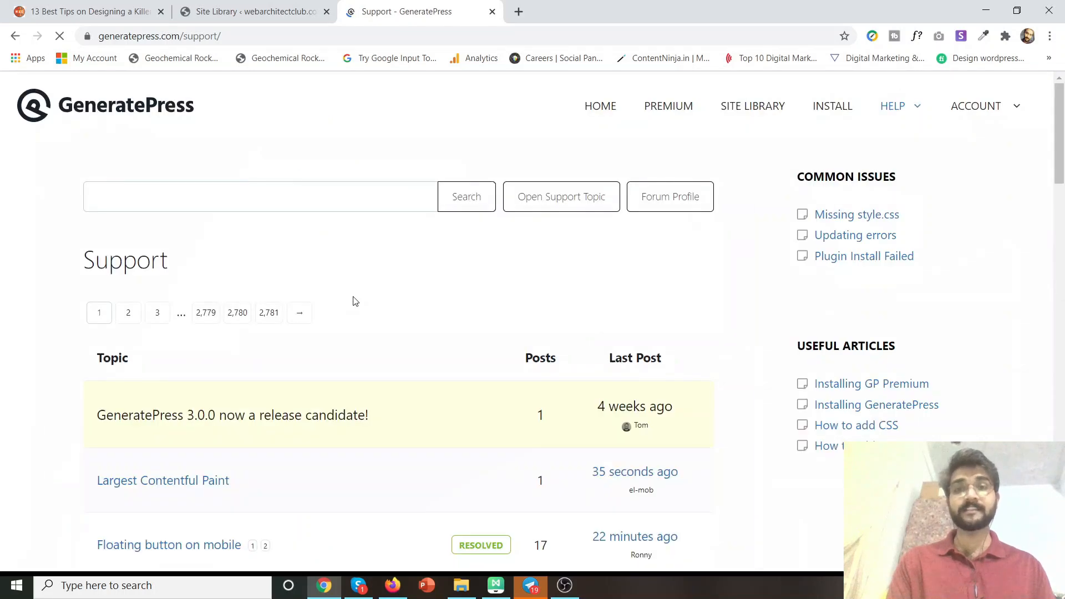
scroll(353, 300, down, 3)
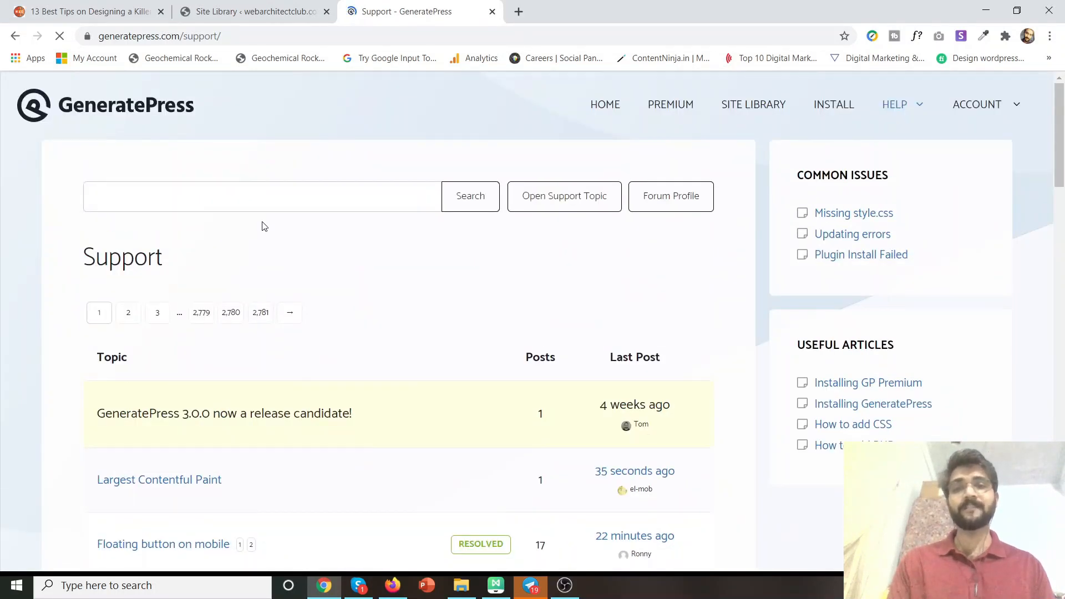
scroll(262, 226, down, 5)
scroll(173, 289, up, 4)
scroll(173, 289, up, 1)
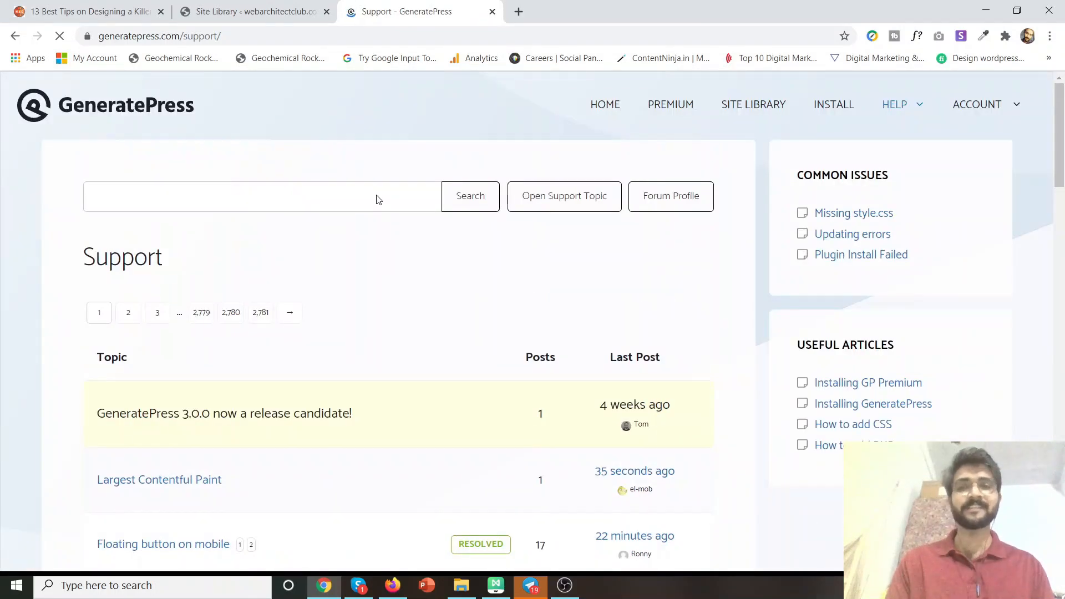
scroll(468, 289, down, 10)
scroll(468, 312, down, 12)
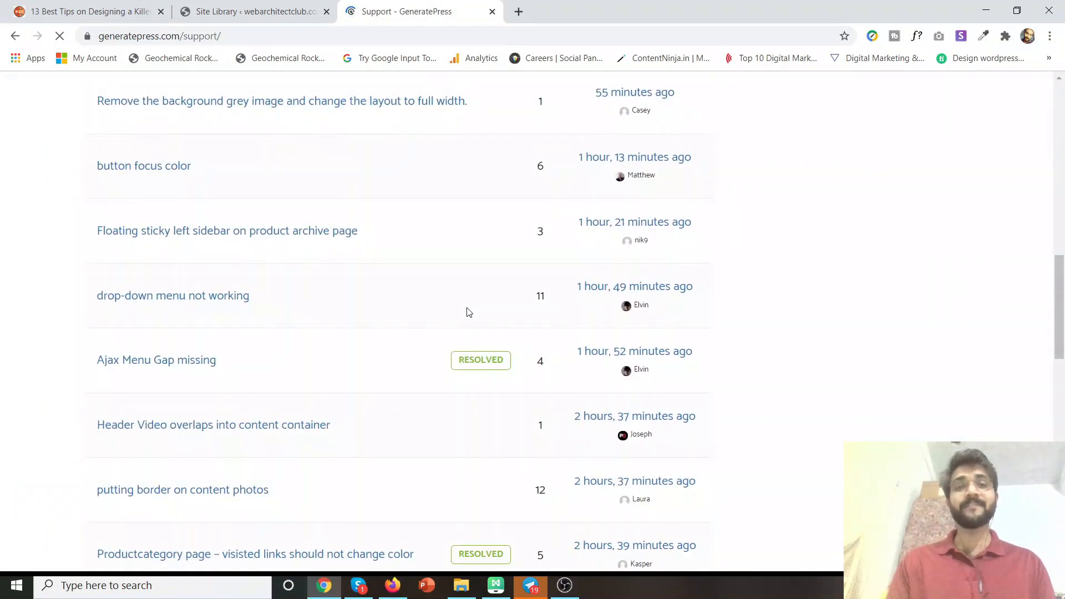
scroll(135, 166, up, 2)
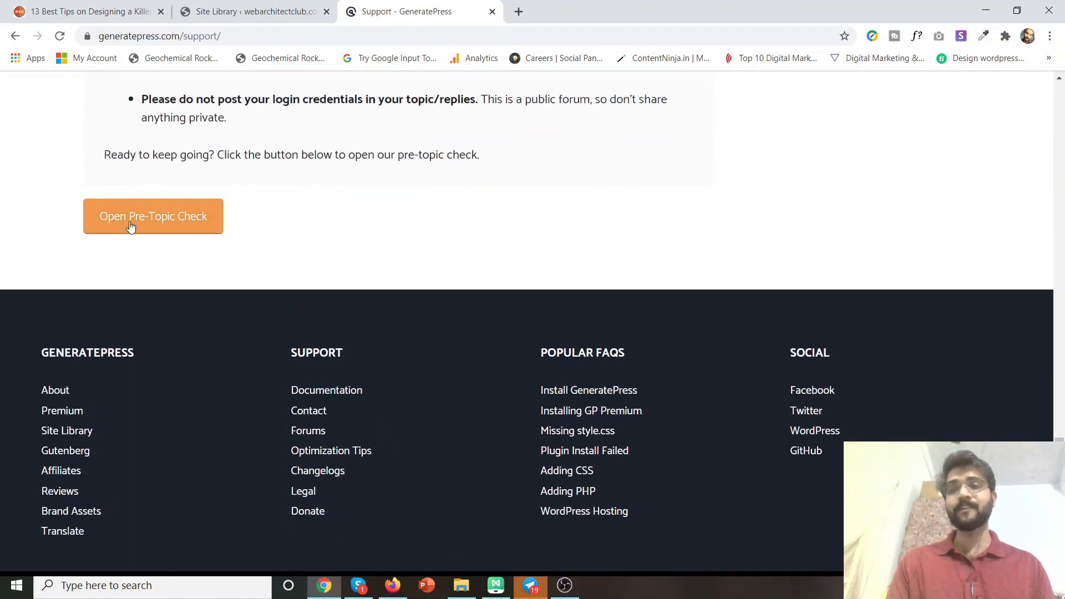
scroll(166, 222, up, 5)
scroll(239, 197, up, 10)
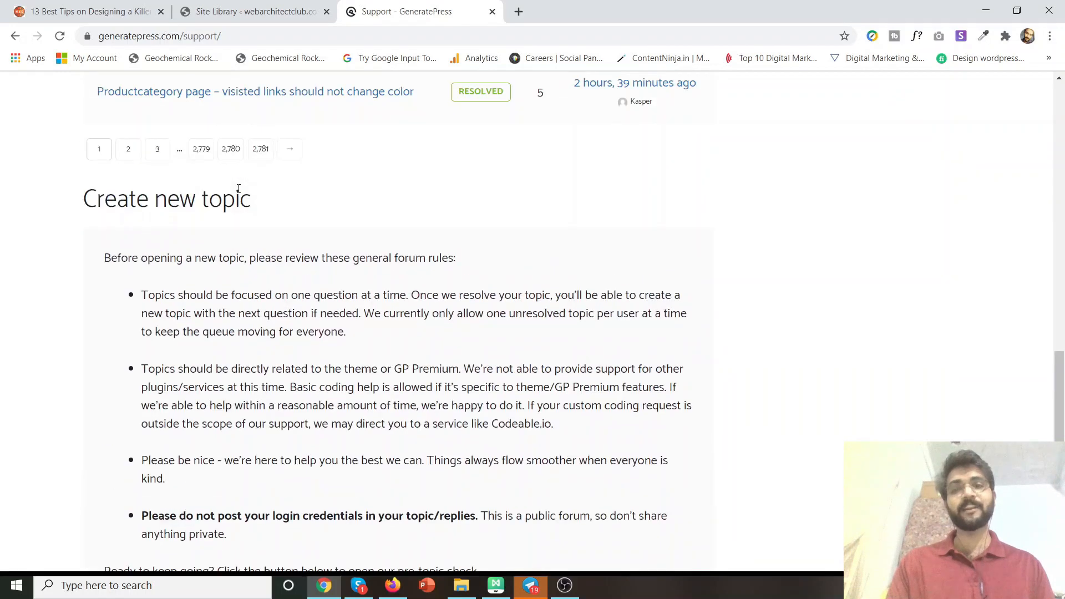
scroll(305, 247, down, 12)
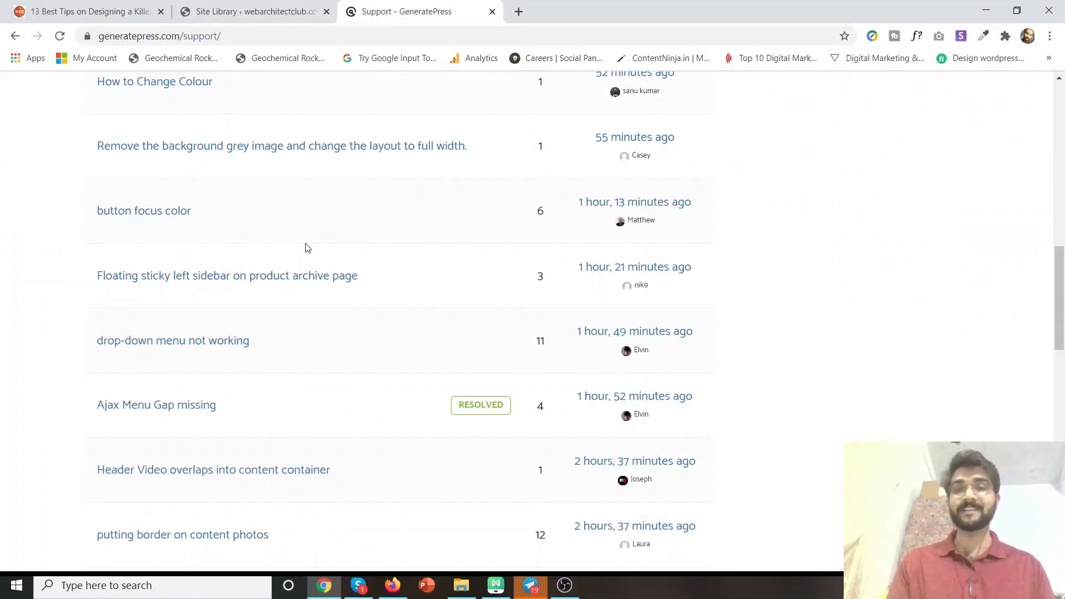
scroll(309, 273, up, 1)
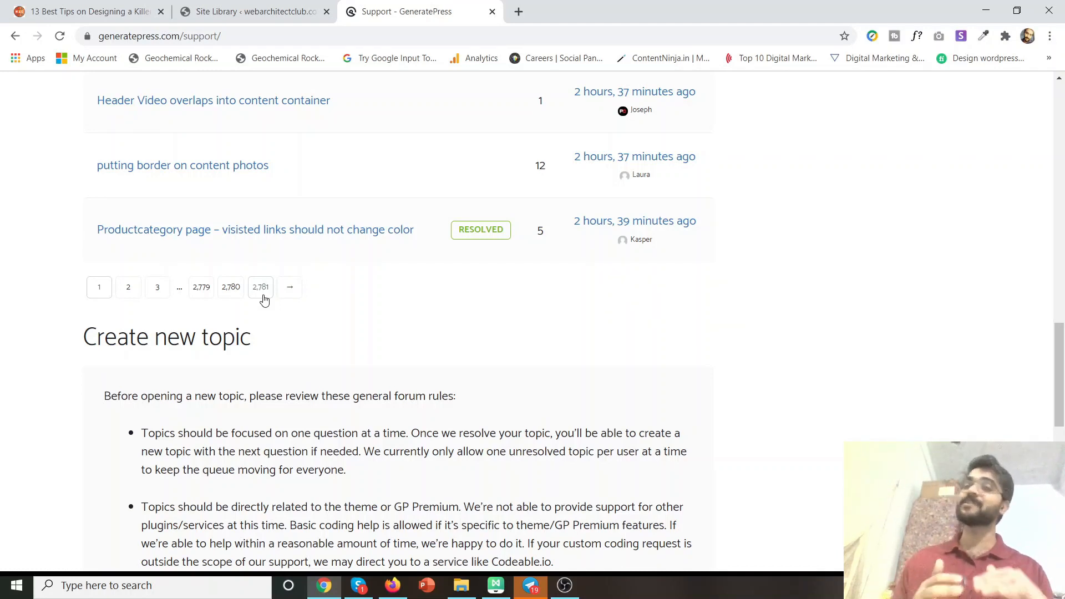
click(248, 11)
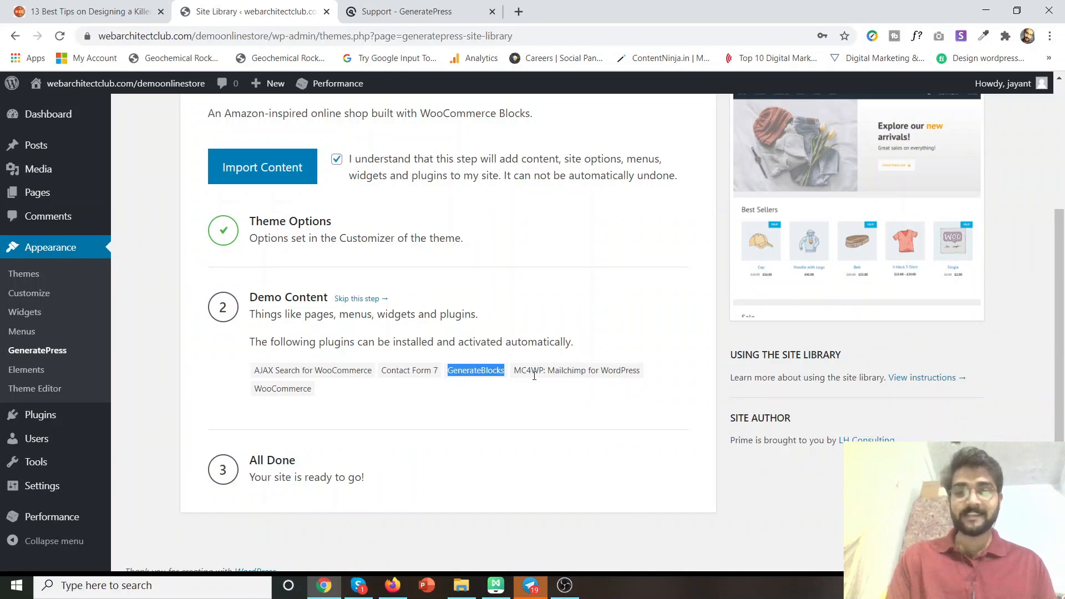
Import the Prime demo content with its five plugins, including WooCommerce and MC4WP, and close the GeneratePress support tab.
drag(514, 370, 643, 378)
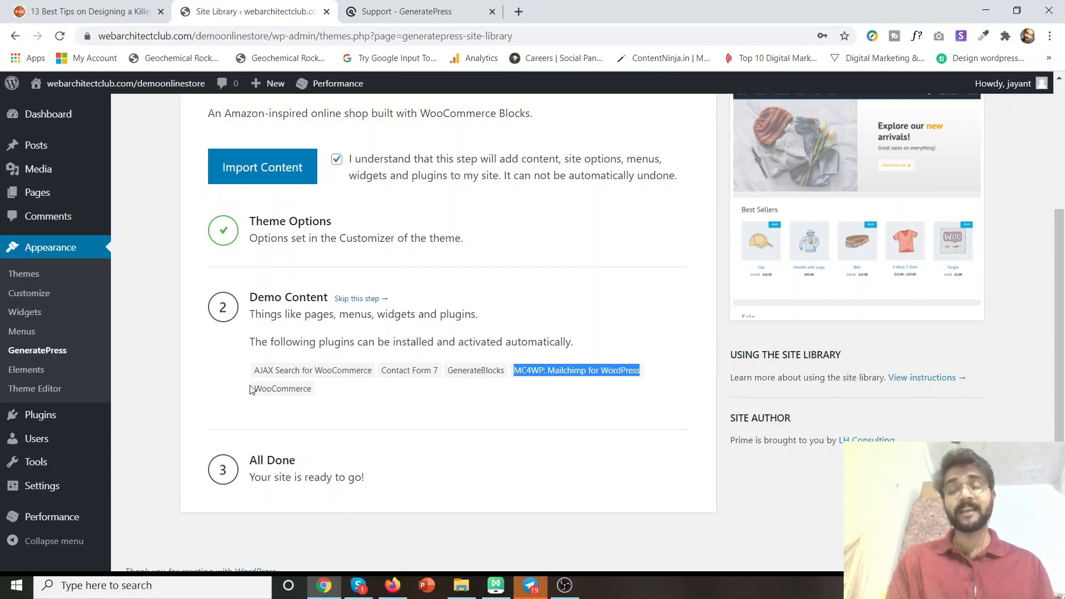
drag(253, 389, 318, 392)
click(344, 406)
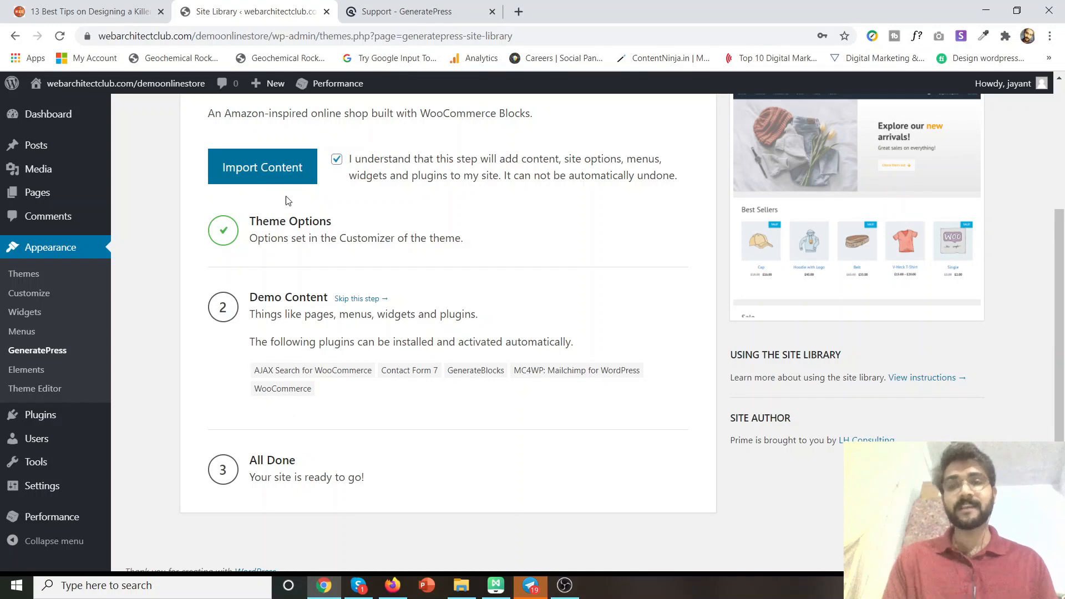
click(270, 169)
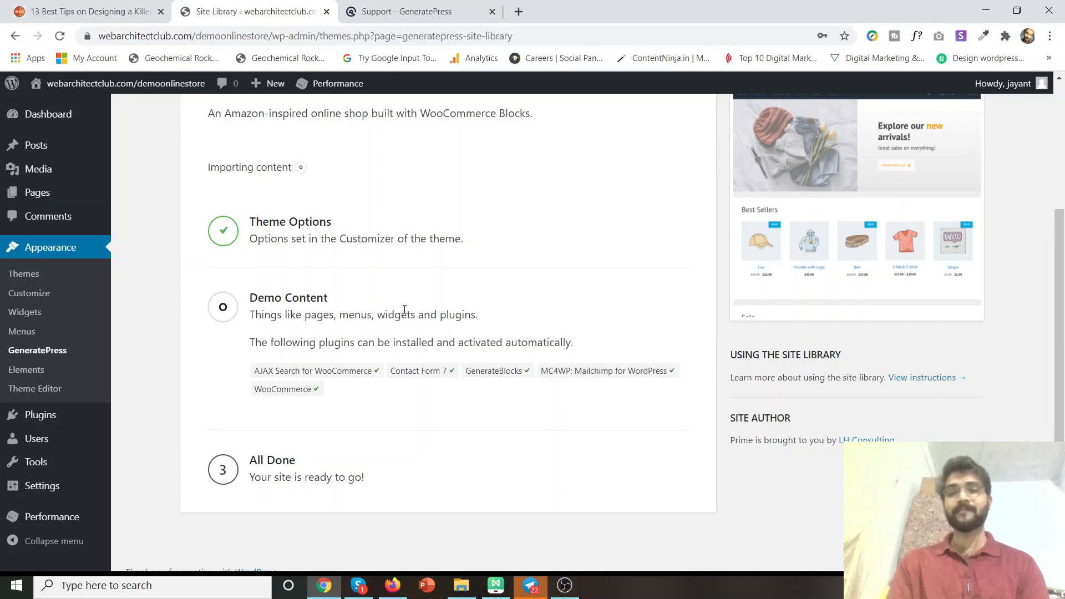
click(492, 12)
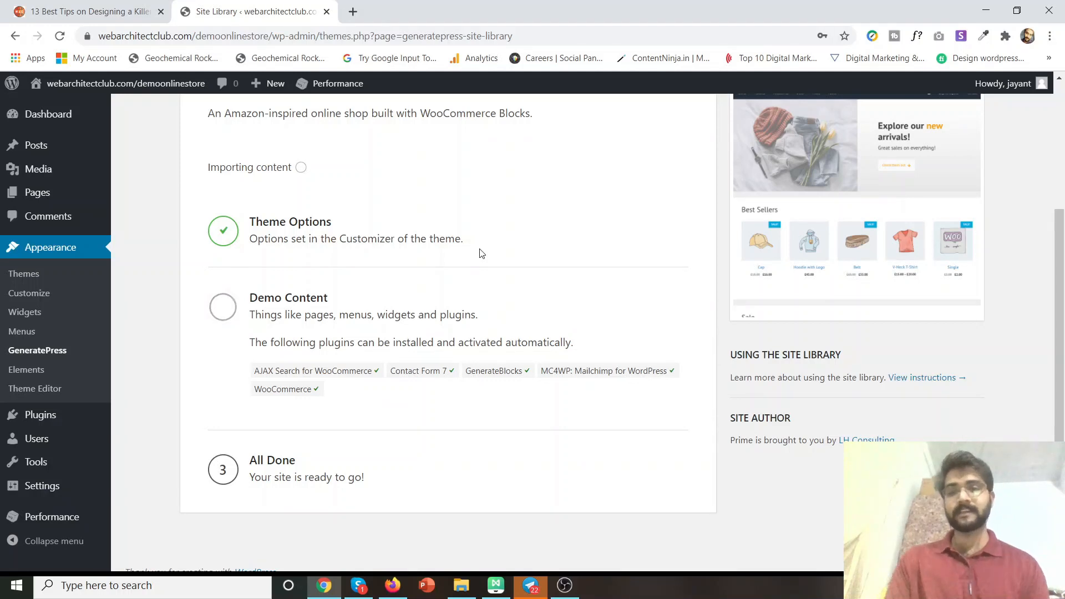
Read through the '13 Best Tips on Designing a Killer eCommerce Home Page!' article in the first tab.
click(61, 12)
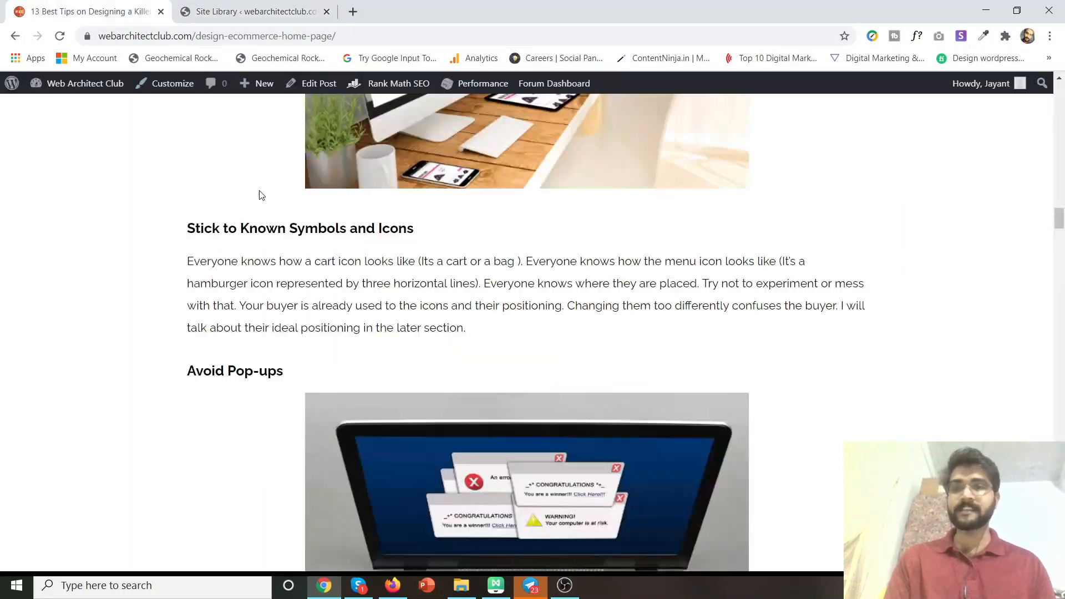
scroll(262, 195, up, 20)
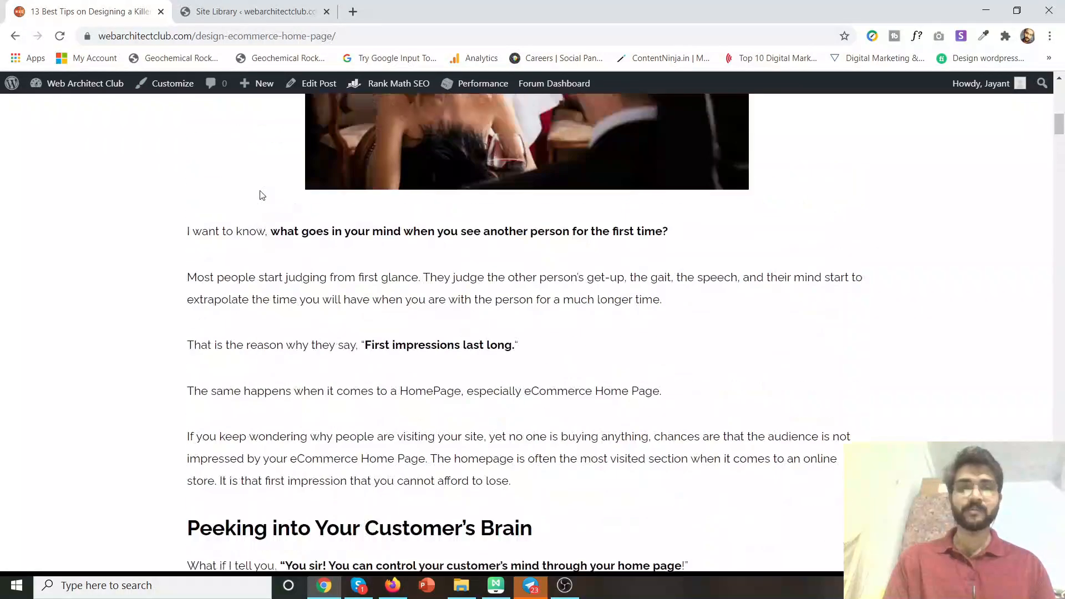
scroll(262, 195, up, 10)
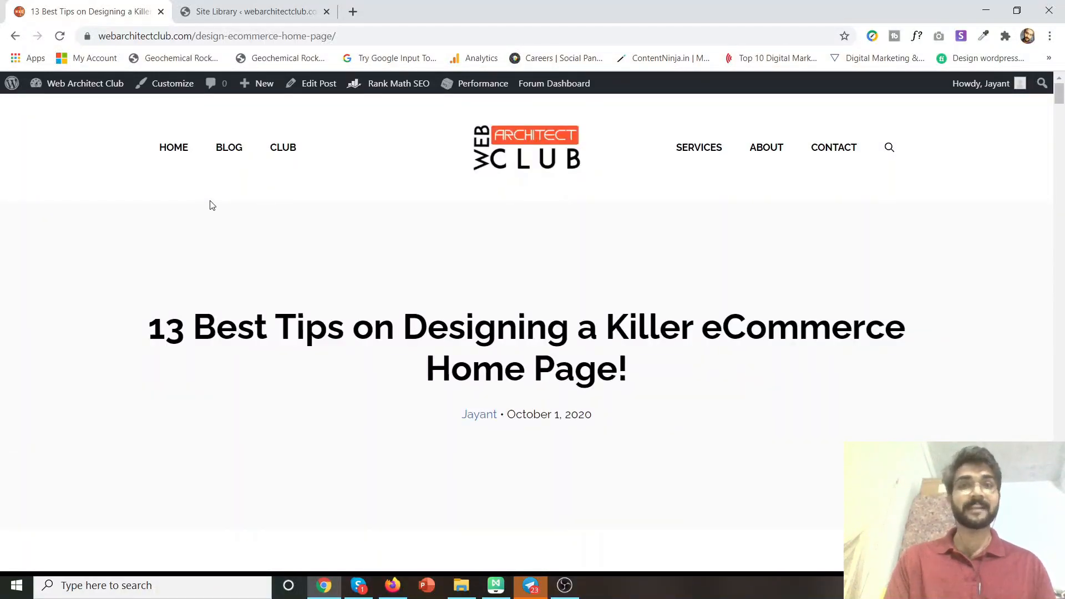
scroll(206, 197, down, 3)
scroll(206, 199, up, 3)
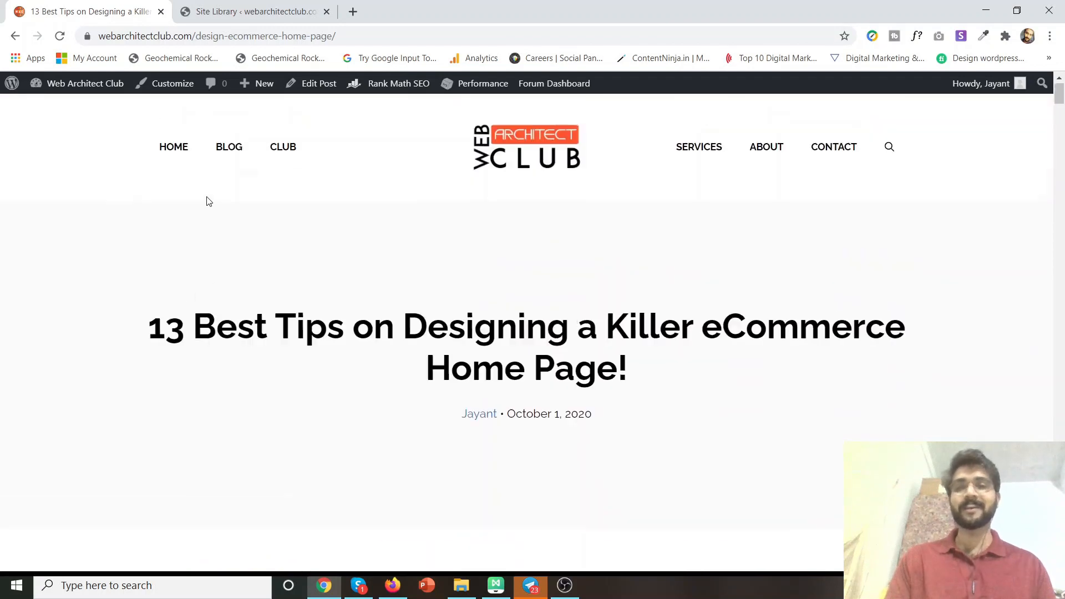
scroll(401, 435, down, 3)
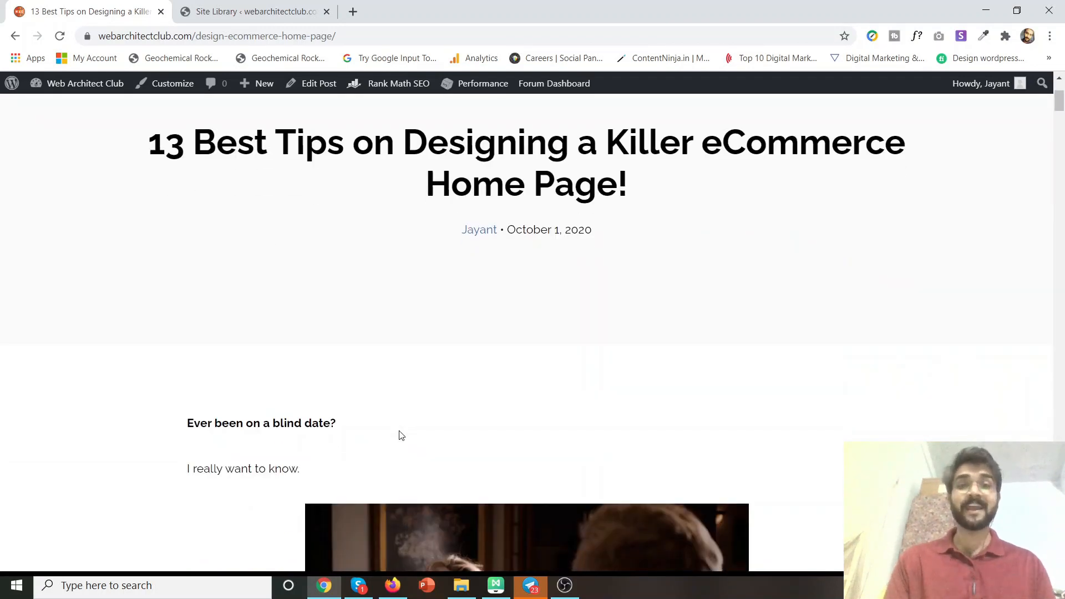
scroll(210, 278, up, 2)
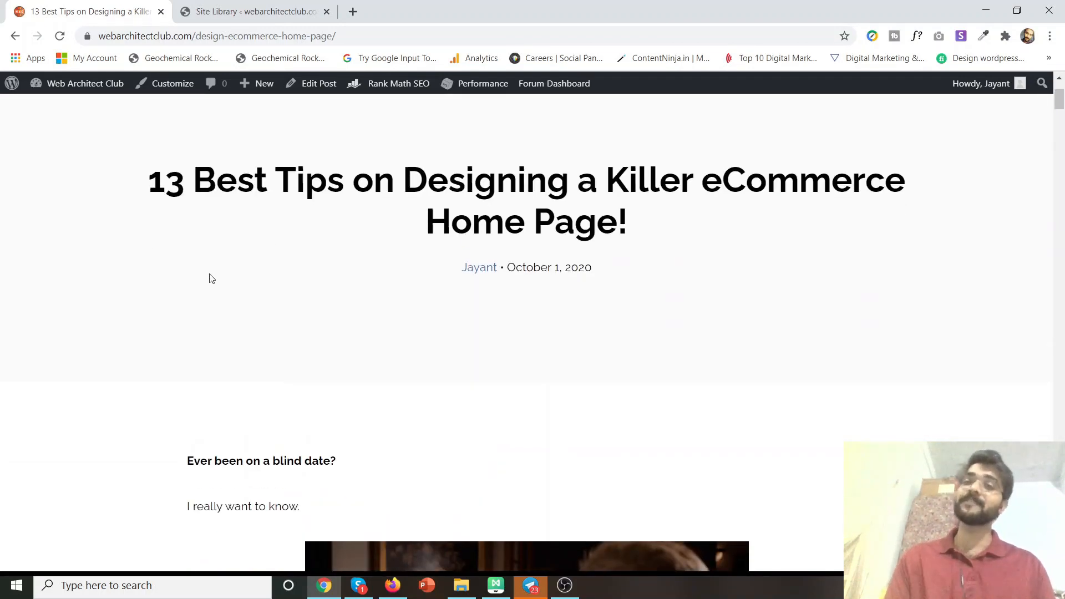
drag(136, 254, 676, 291)
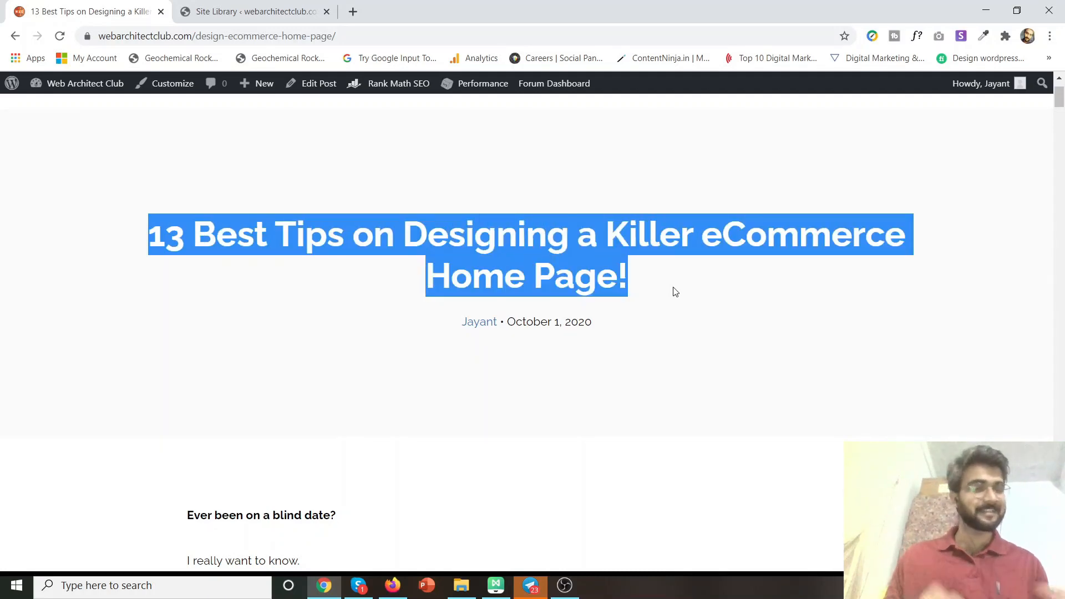
scroll(677, 293, down, 3)
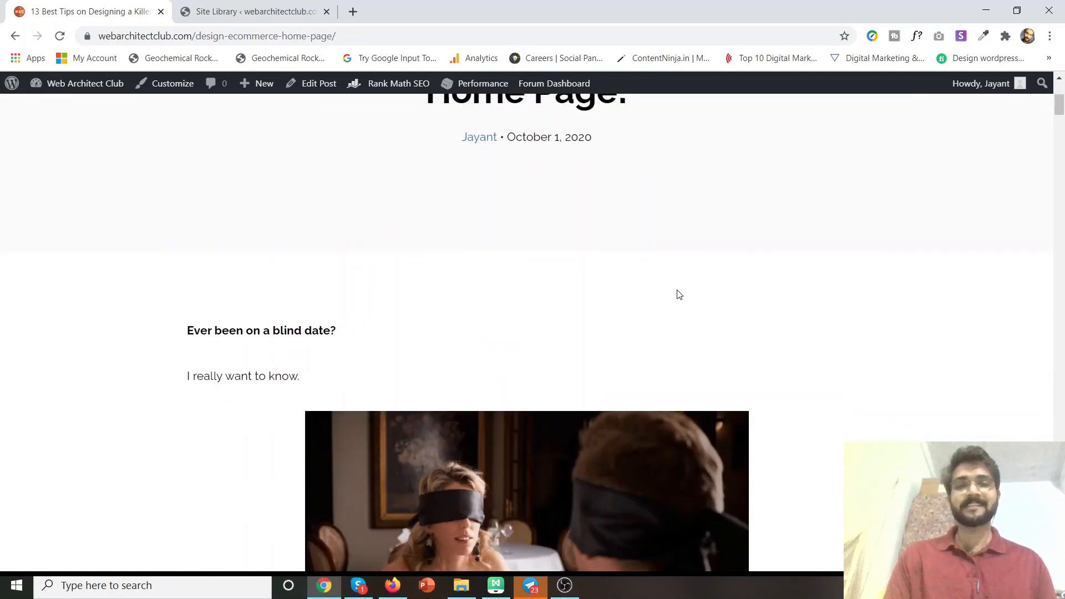
scroll(682, 296, down, 9)
scroll(689, 300, down, 6)
scroll(690, 300, down, 7)
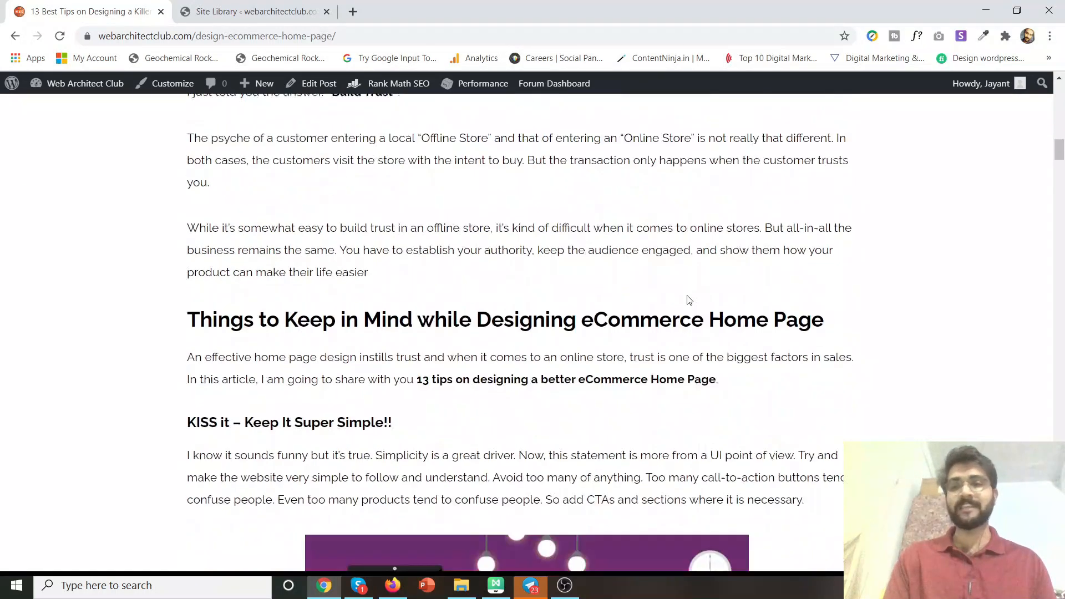
scroll(689, 300, down, 20)
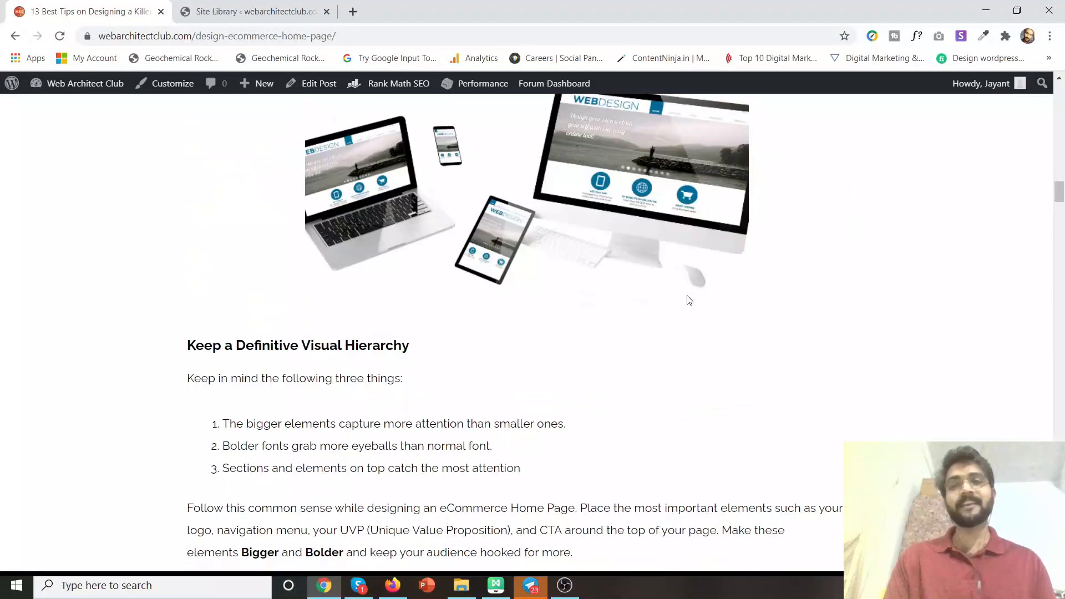
scroll(688, 300, down, 6)
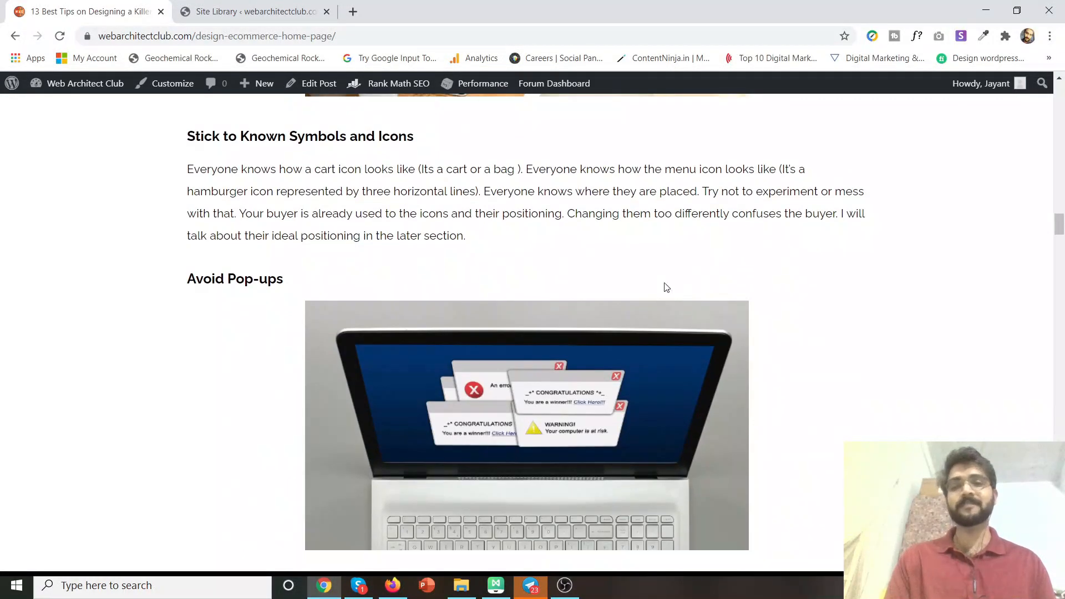
scroll(567, 209, up, 20)
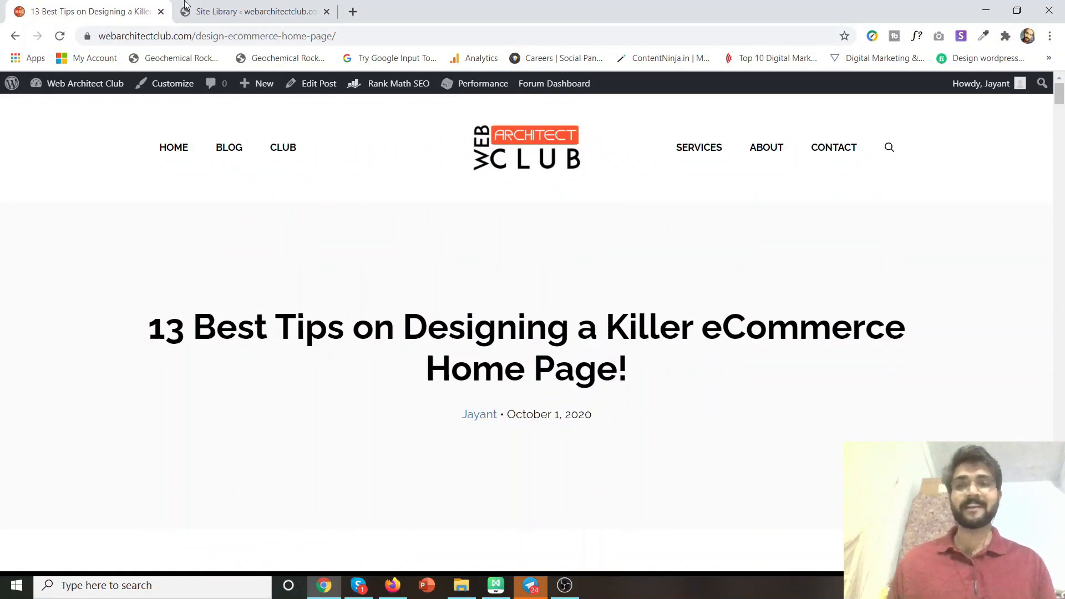
View the imported site, then go back and empty the page cache.
click(222, 7)
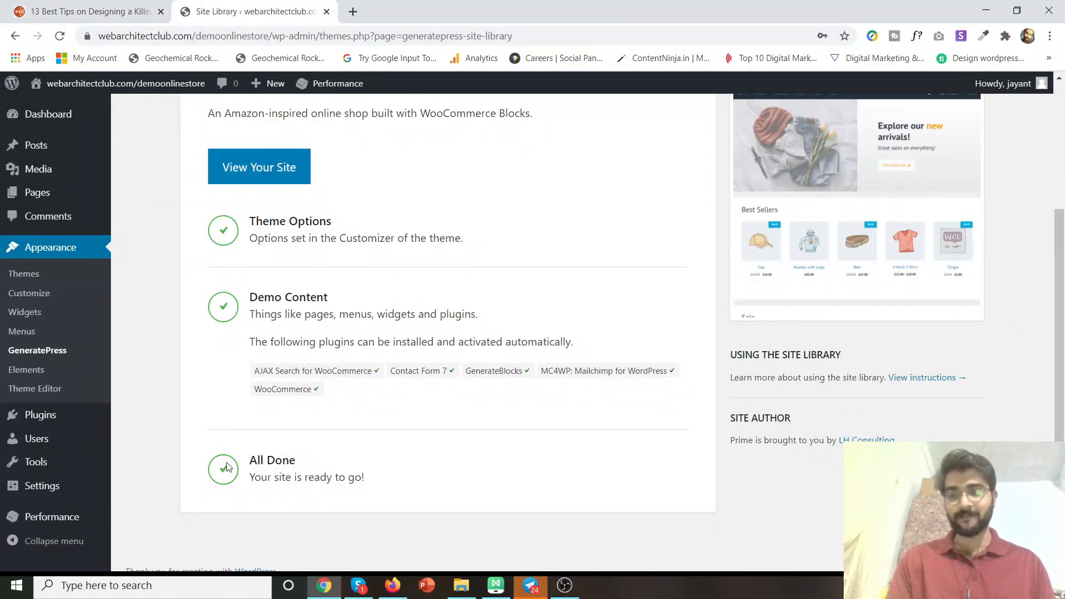
click(284, 166)
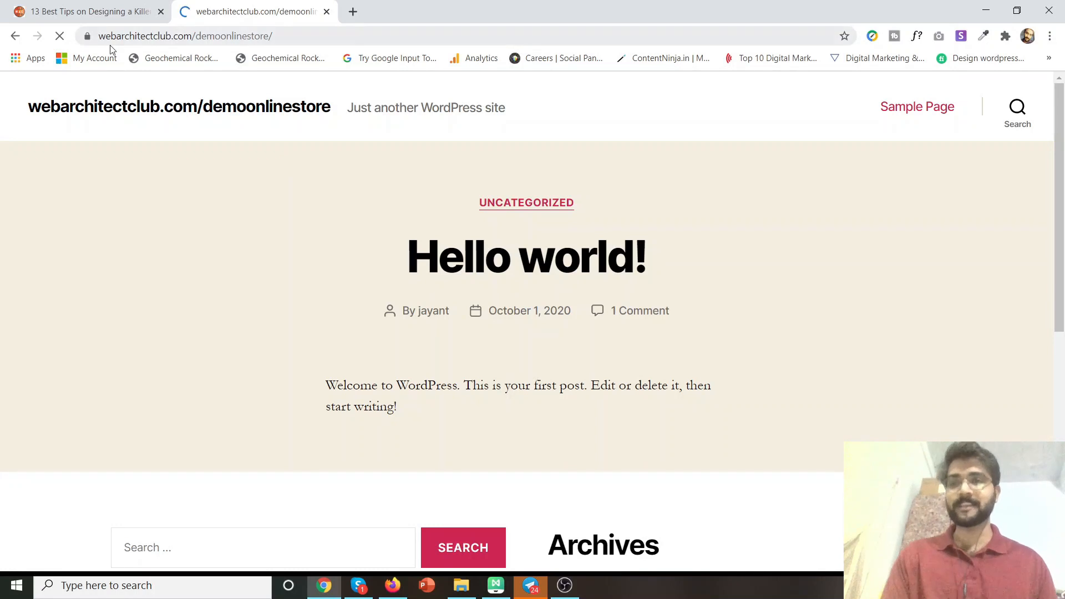
click(17, 40)
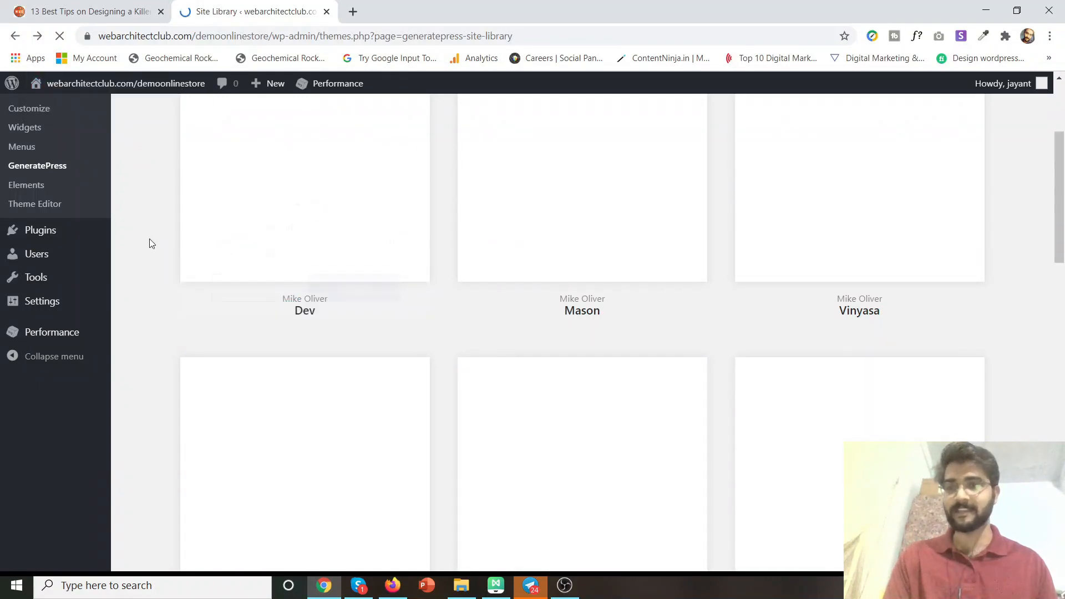
mouse_move(335, 84)
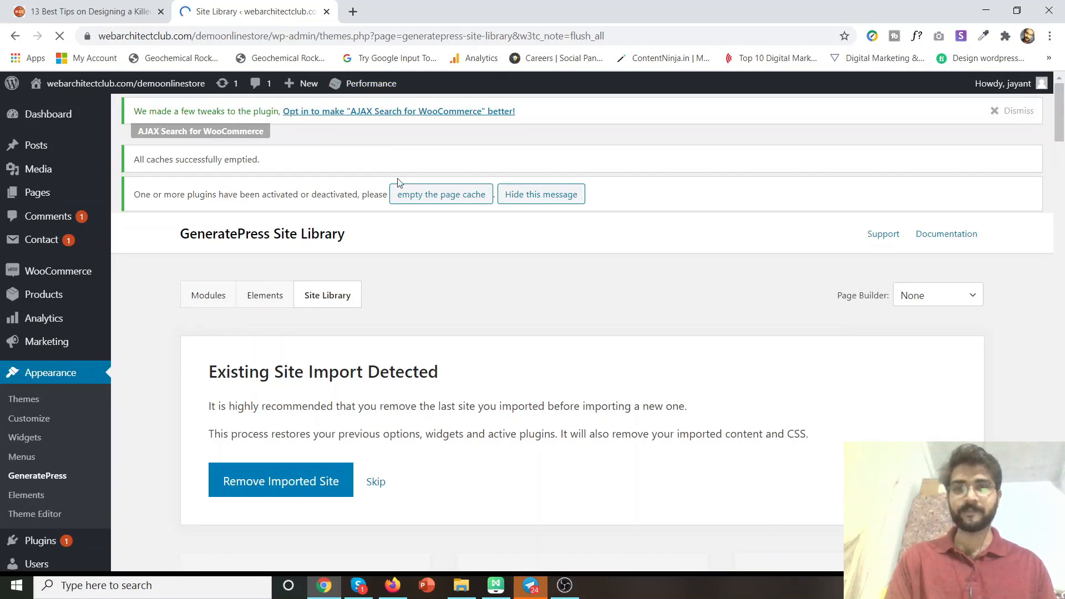
click(441, 196)
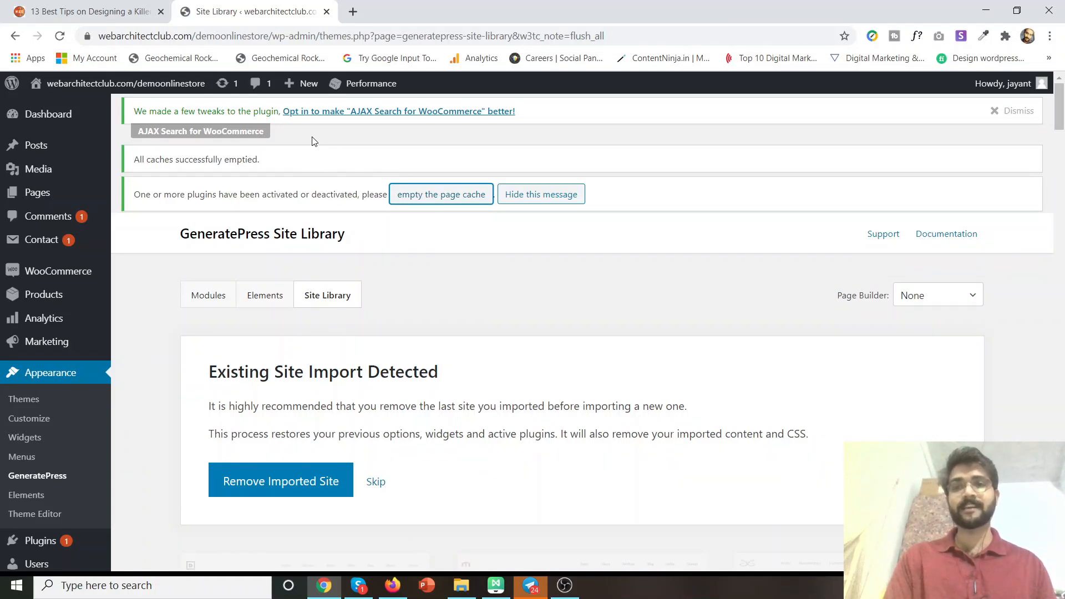
Open the live demoonlinestore home page in a new tab.
mouse_move(166, 83)
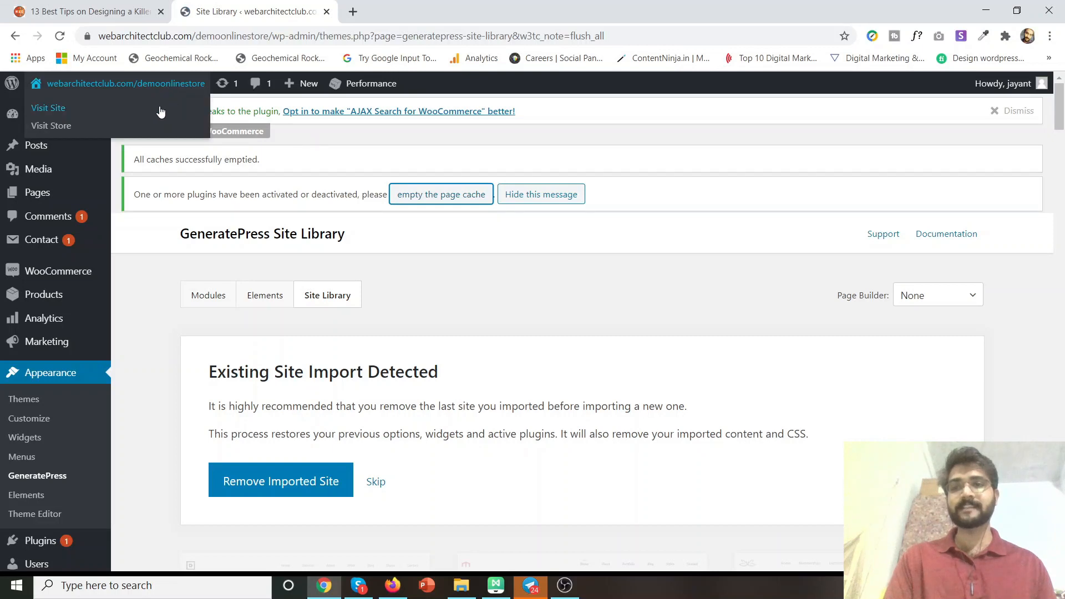
middle_click(78, 117)
click(437, 4)
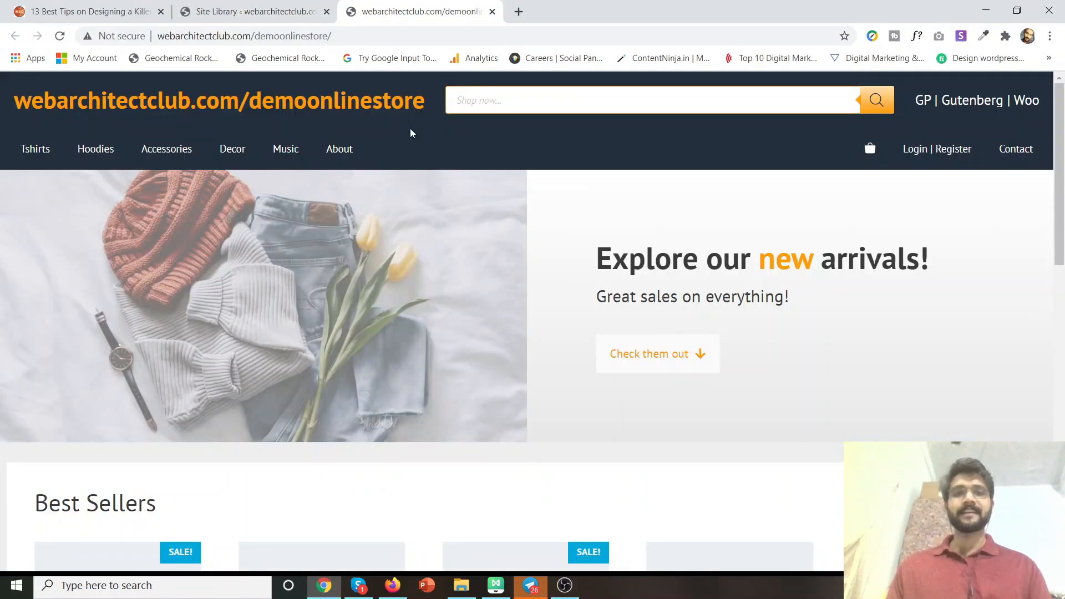
Scroll the demoonlinestore storefront to Best Sellers and open the £45.00 Hoodie with Logo.
scroll(437, 237, down, 6)
scroll(437, 238, down, 8)
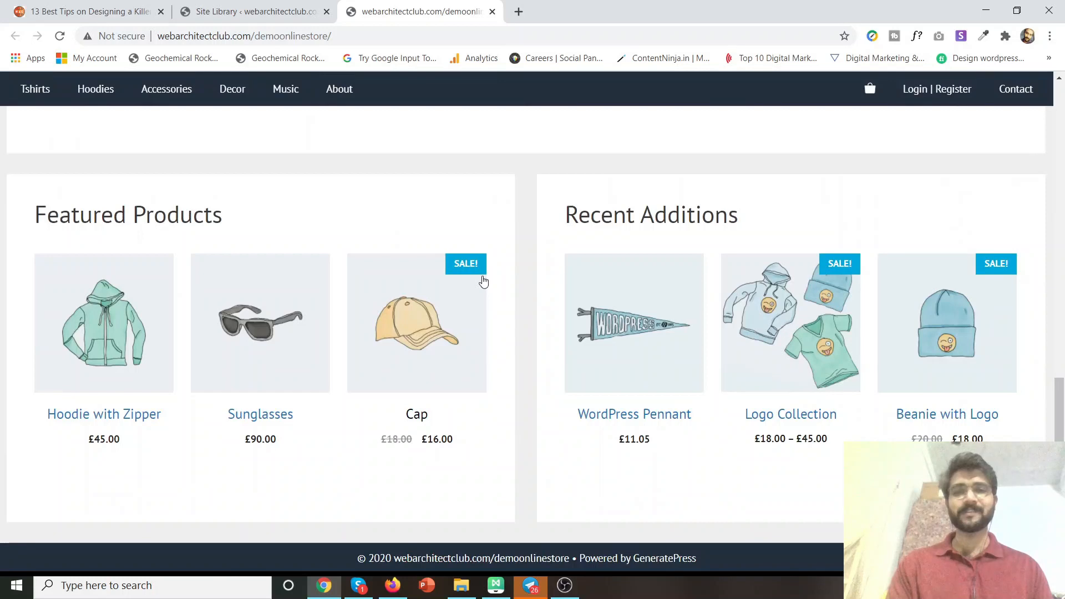
click(281, 8)
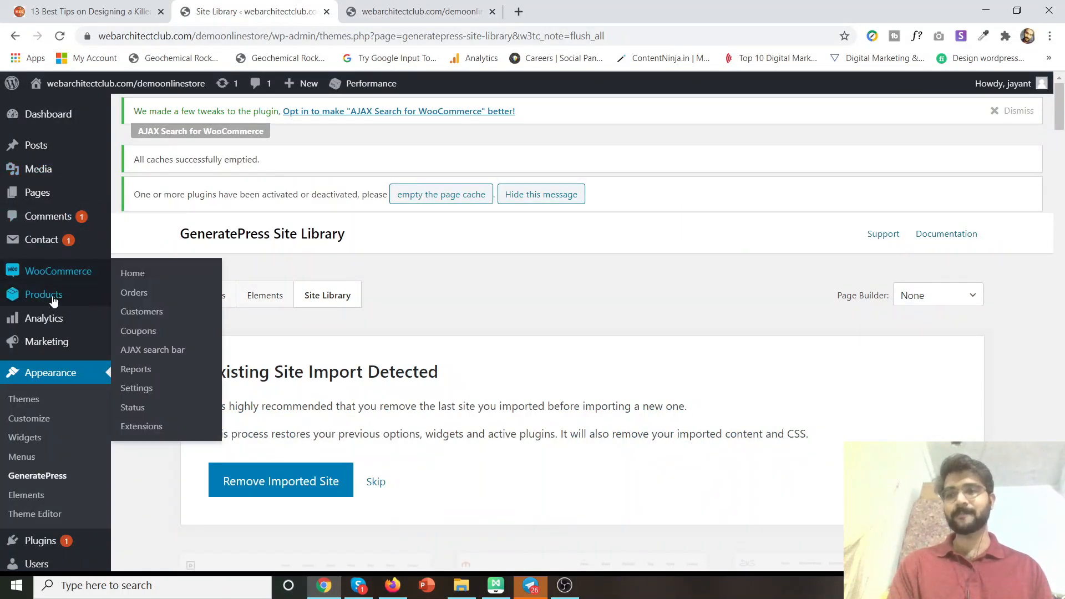
mouse_move(53, 298)
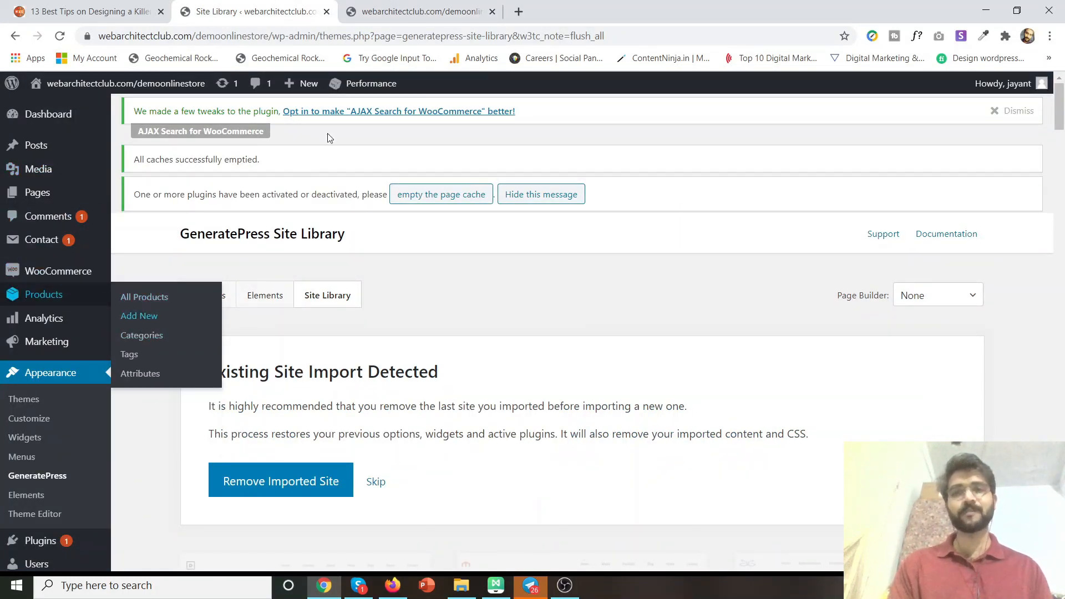
click(384, 8)
scroll(333, 233, up, 15)
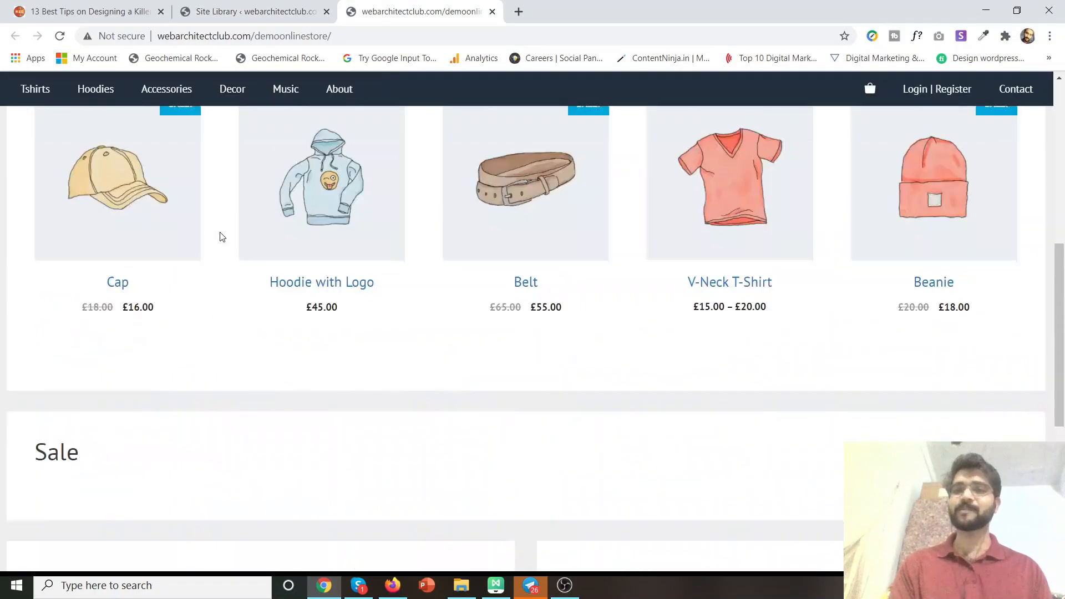
scroll(468, 236, down, 3)
scroll(467, 236, down, 8)
scroll(444, 220, up, 5)
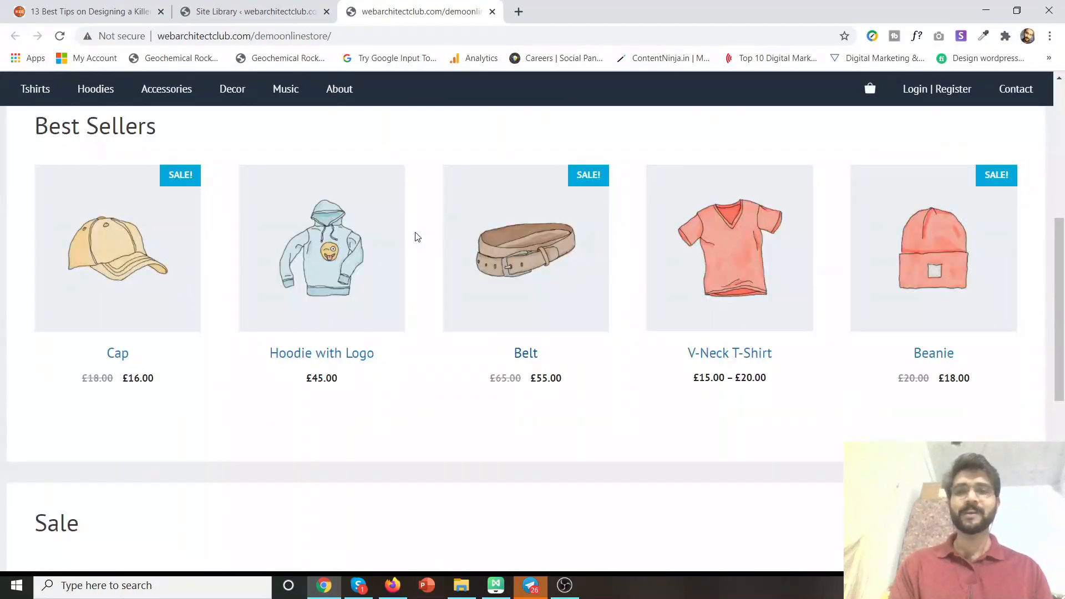
click(336, 268)
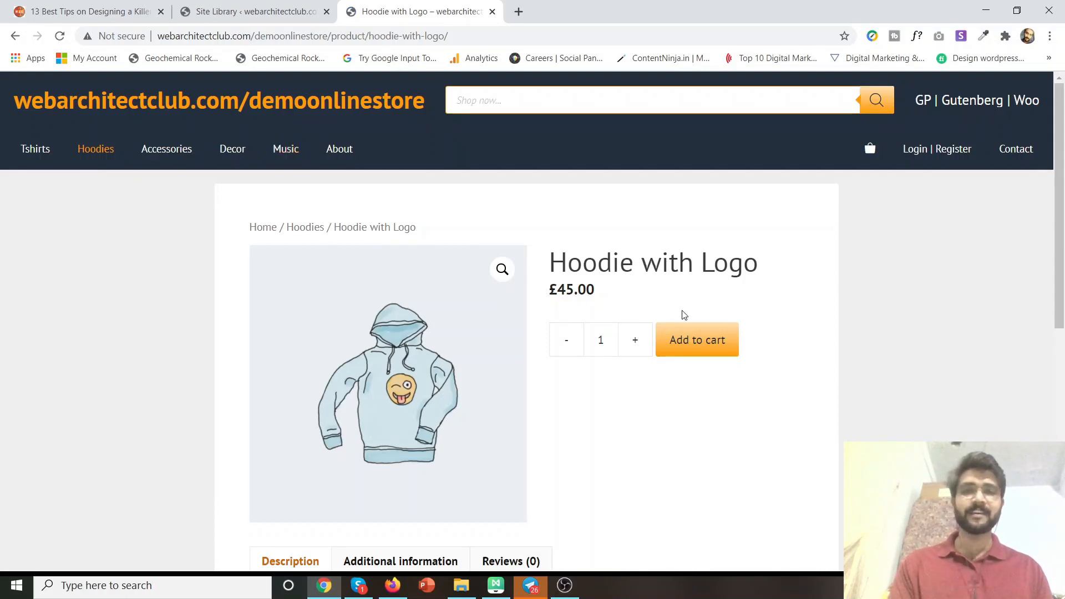
Add one Hoodie with Logo to the cart, view the cart, and go to the £45.00 checkout.
click(700, 351)
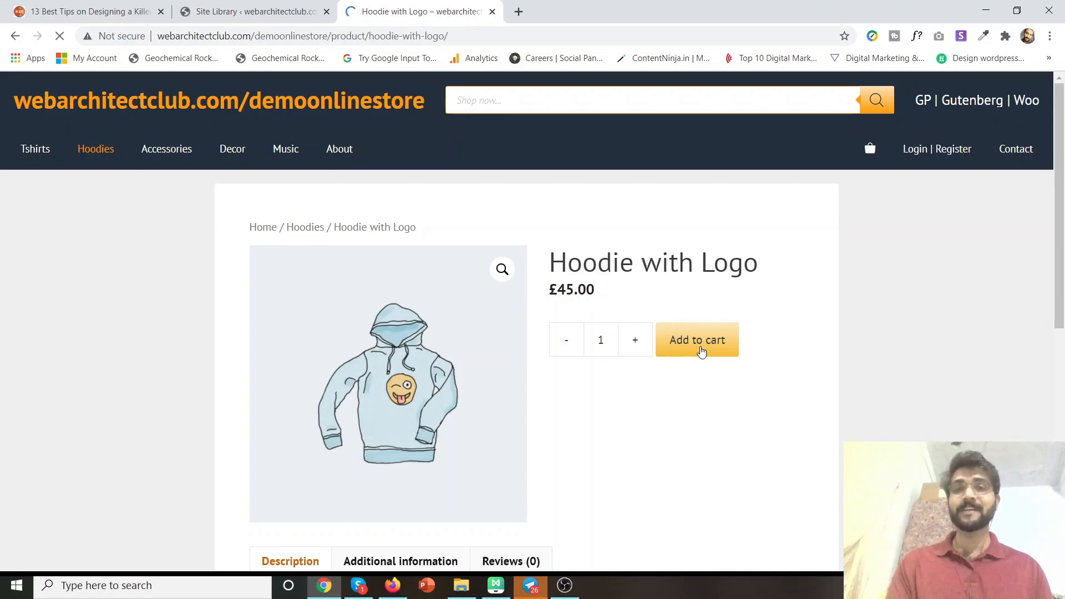
scroll(702, 353, down, 1)
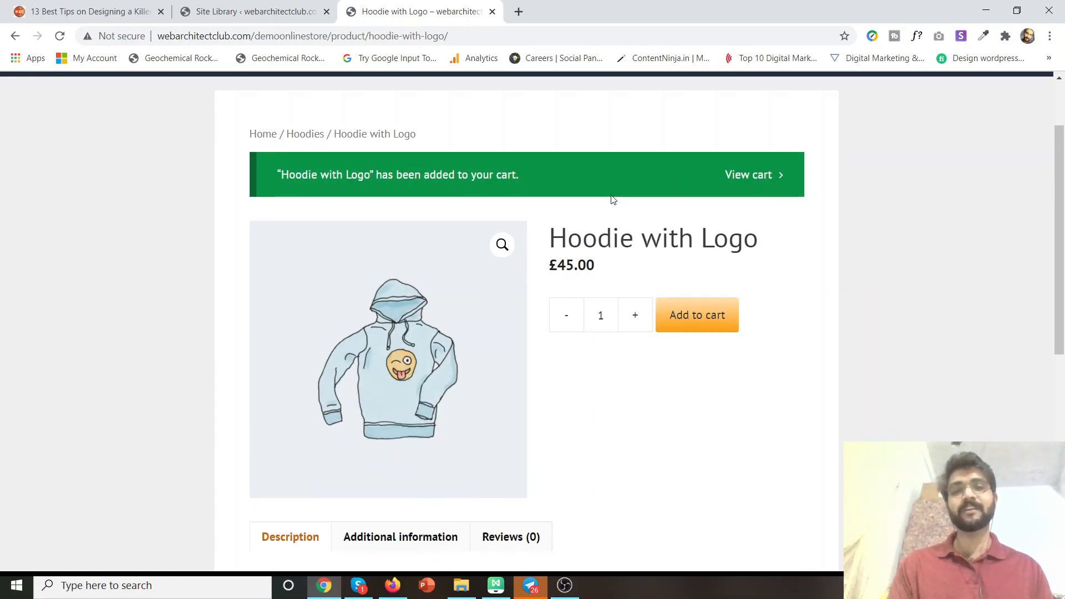
click(752, 180)
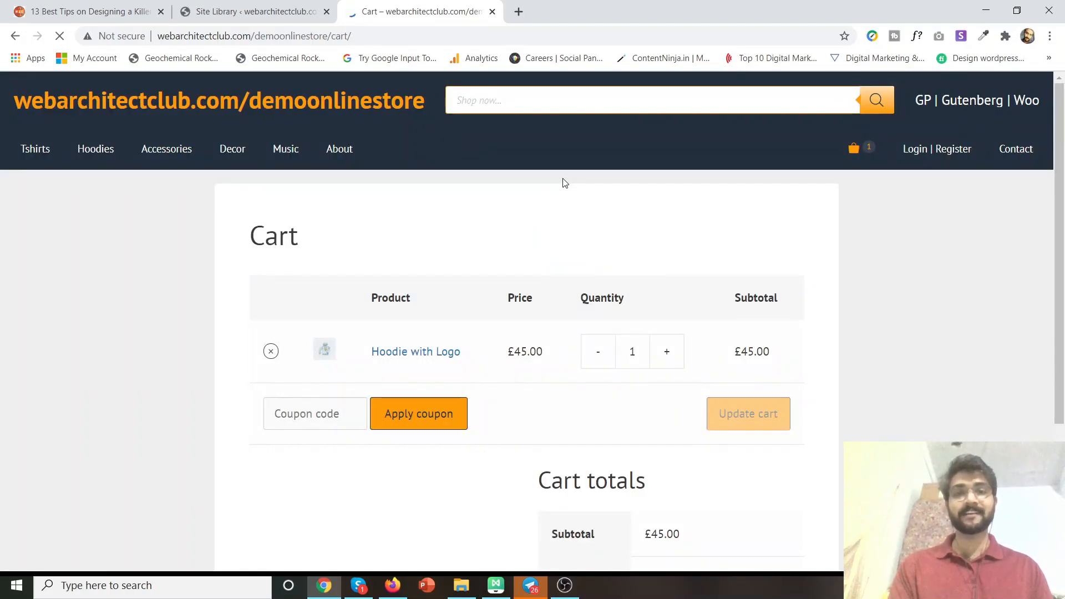
scroll(564, 183, down, 3)
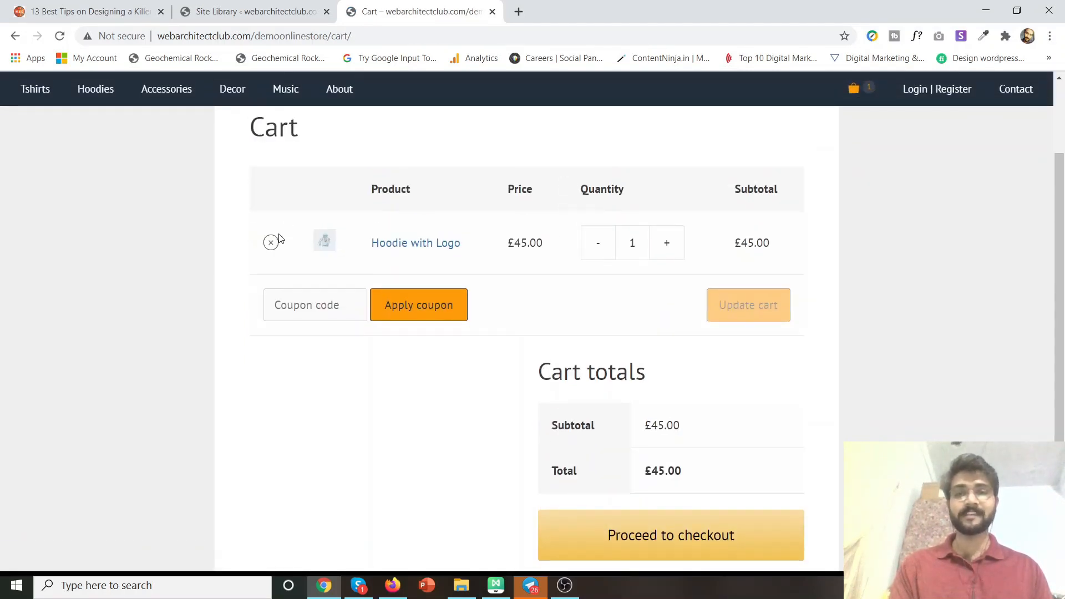
scroll(547, 254, down, 2)
click(659, 434)
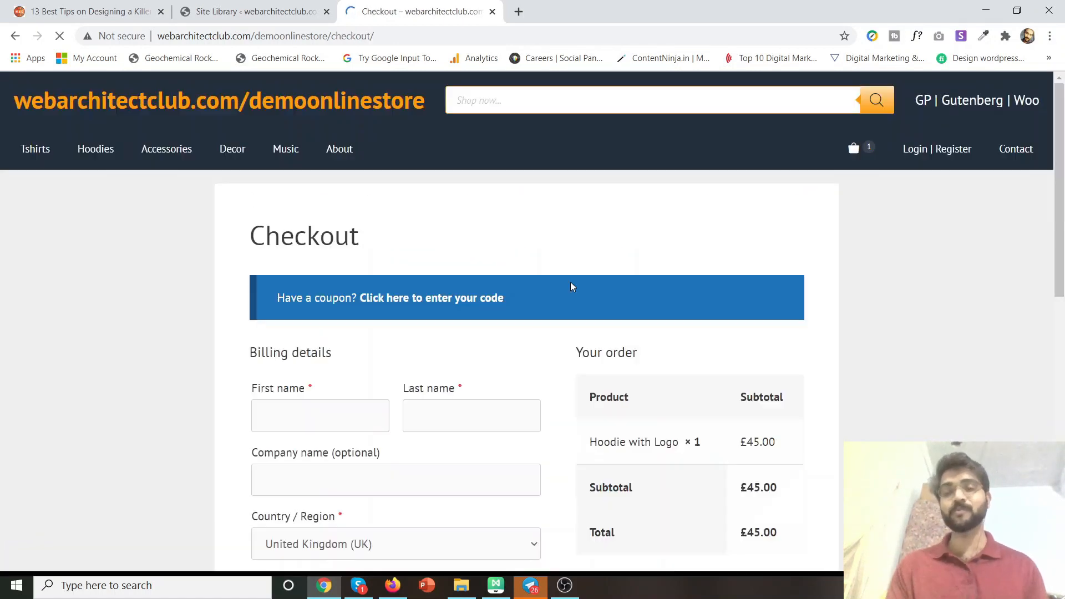
scroll(571, 286, down, 8)
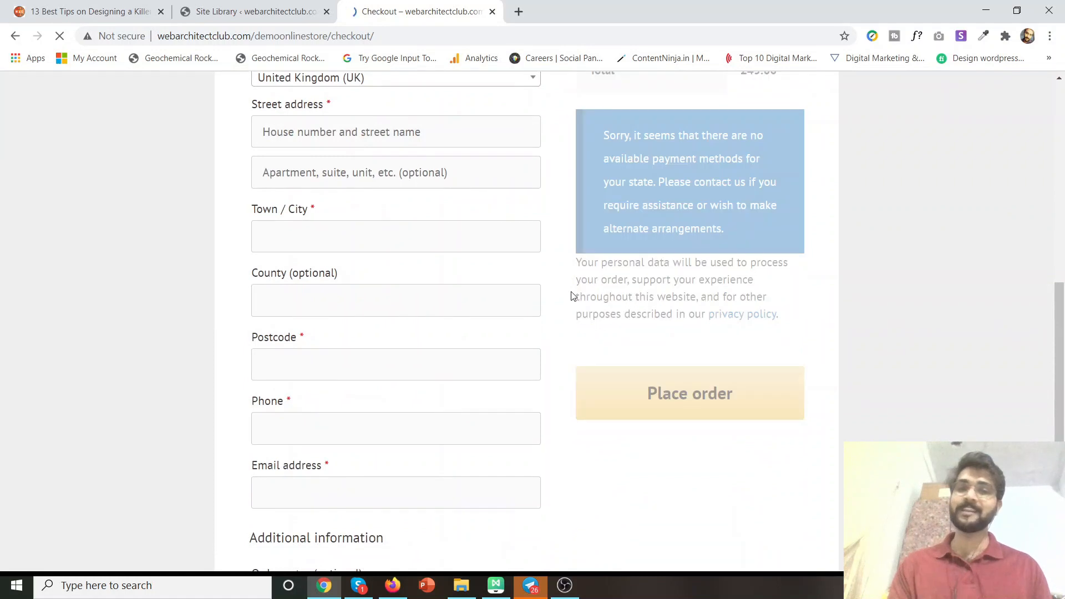
scroll(599, 251, up, 2)
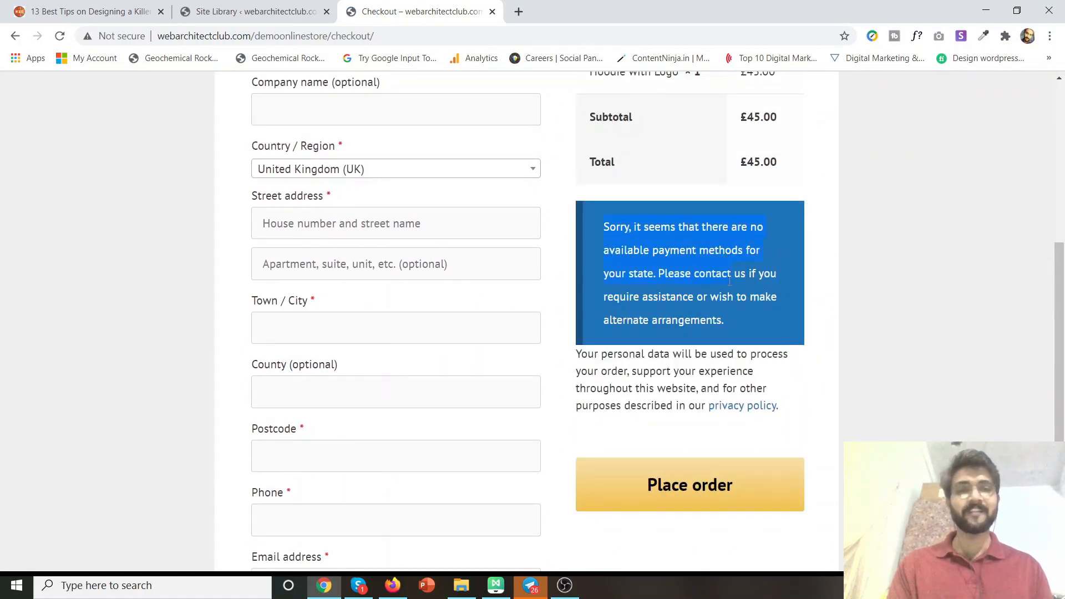
scroll(623, 265, up, 2)
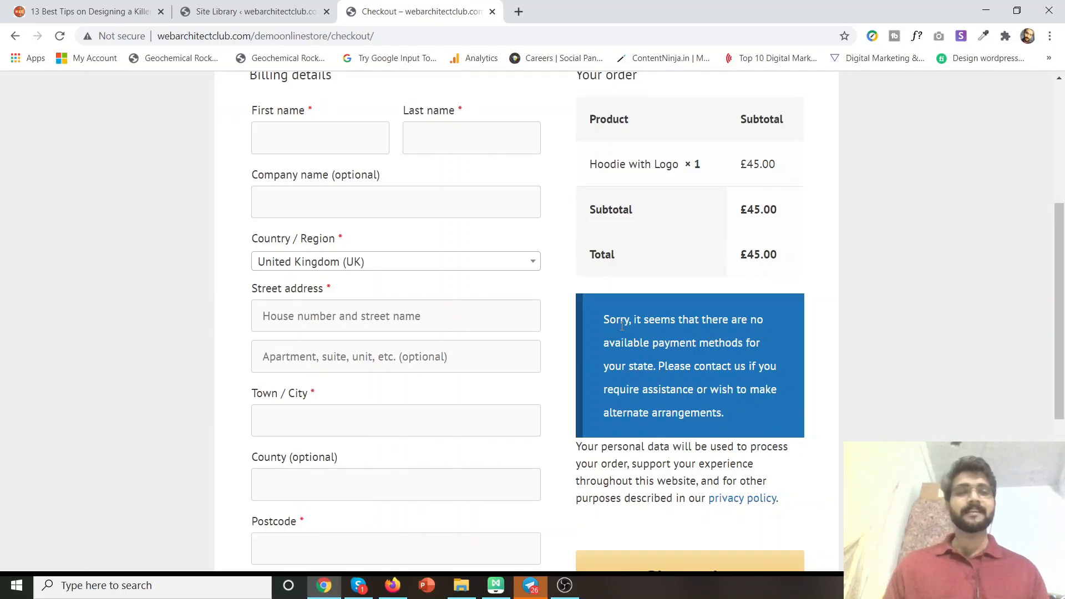
scroll(621, 326, up, 5)
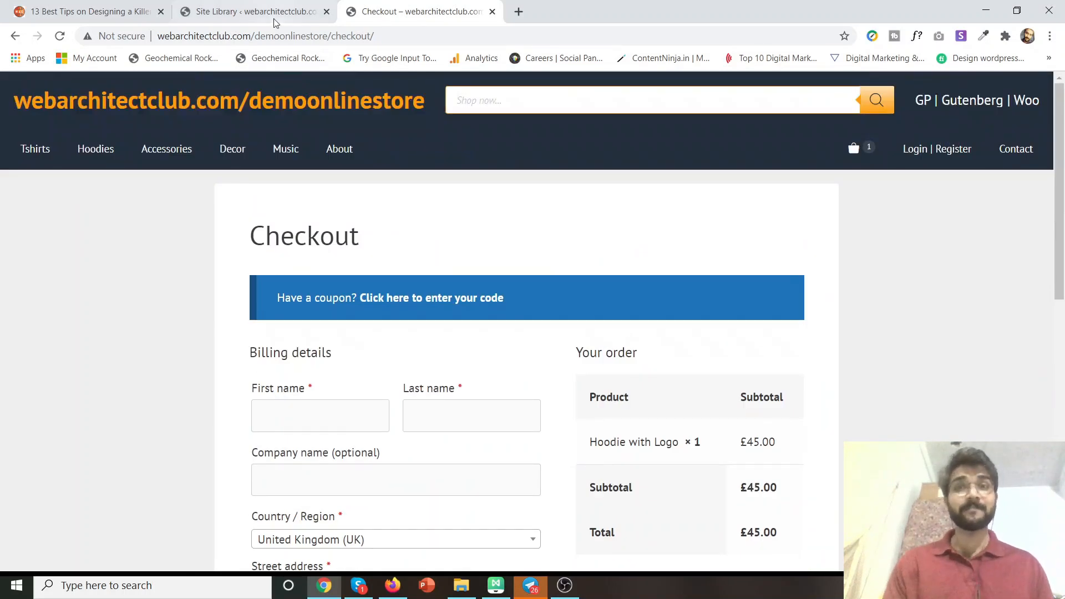
scroll(349, 323, down, 3)
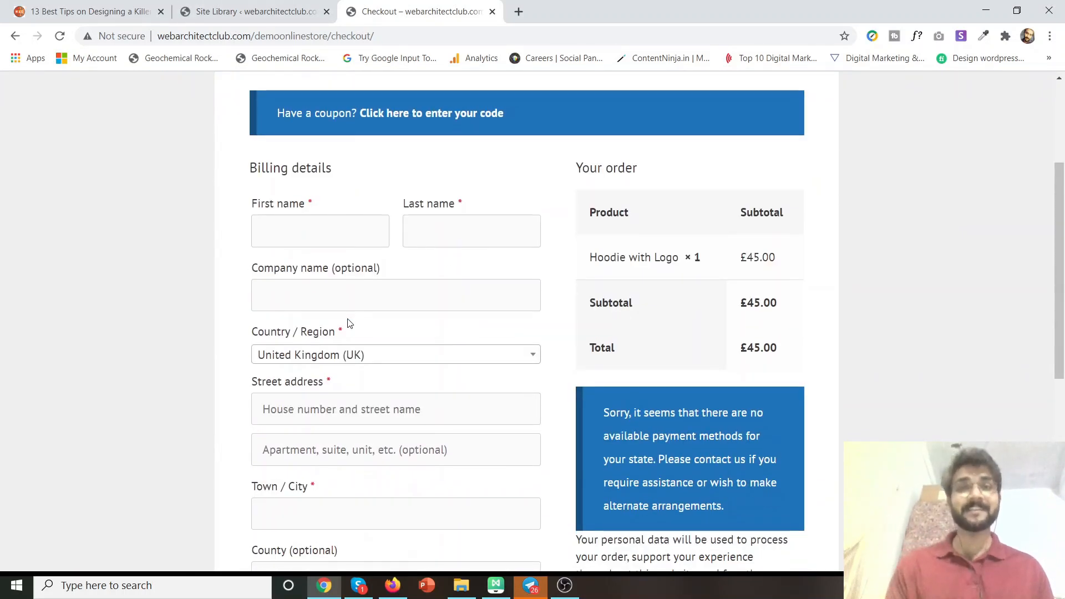